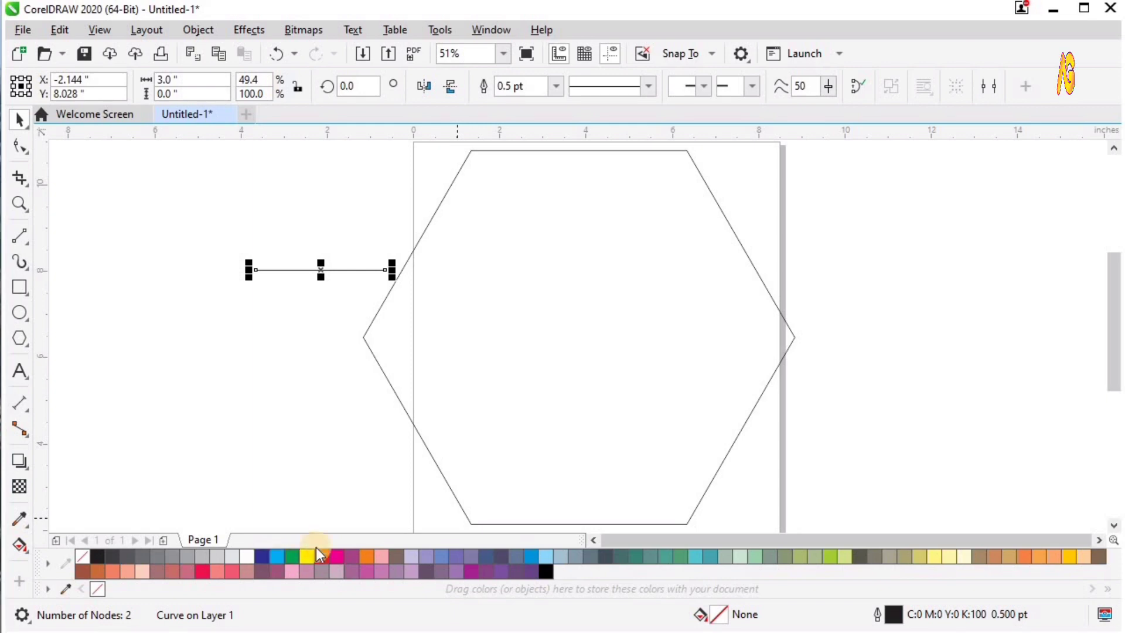
# Give the short horizontal line a purple outline (C:40 M:100 Y:0 K:0) with a width of 4.0 pt.
pyautogui.rightClick(469, 570)
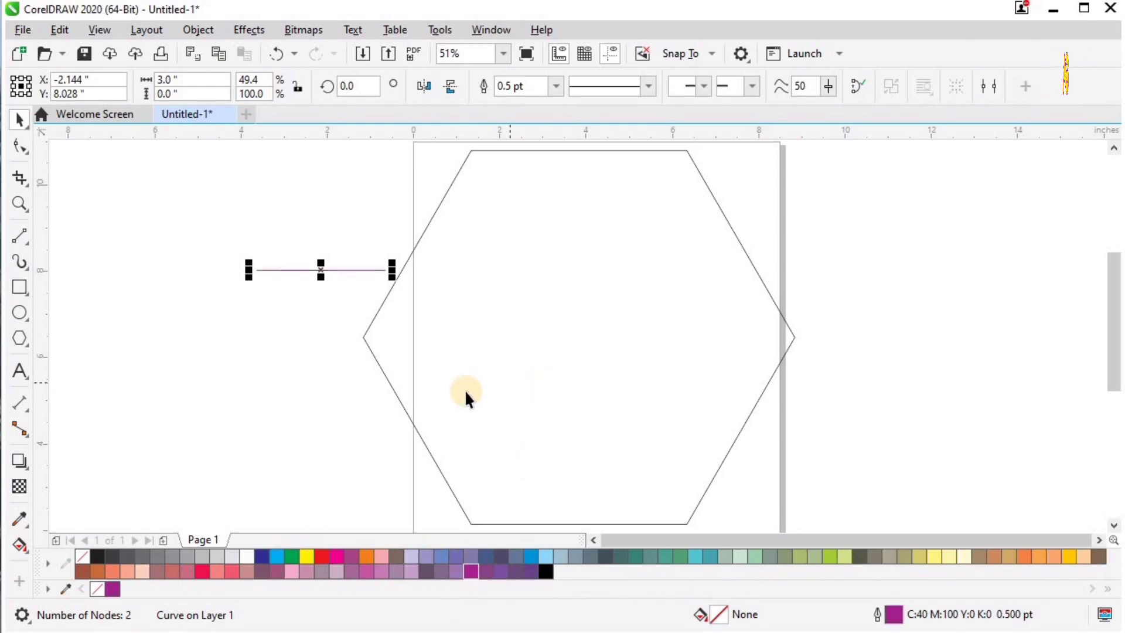
pyautogui.click(556, 86)
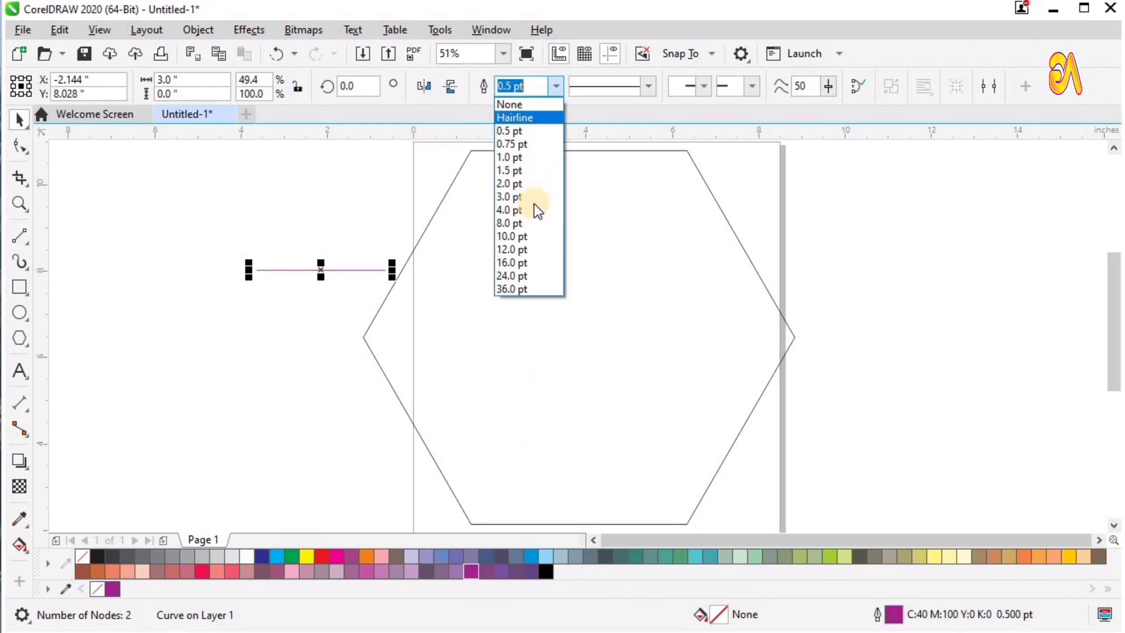
pyautogui.click(501, 219)
# Align the purple line with the hexagon, centred horizontally and flush with its top edge.
pyautogui.hotkey('ctrl', 'a')
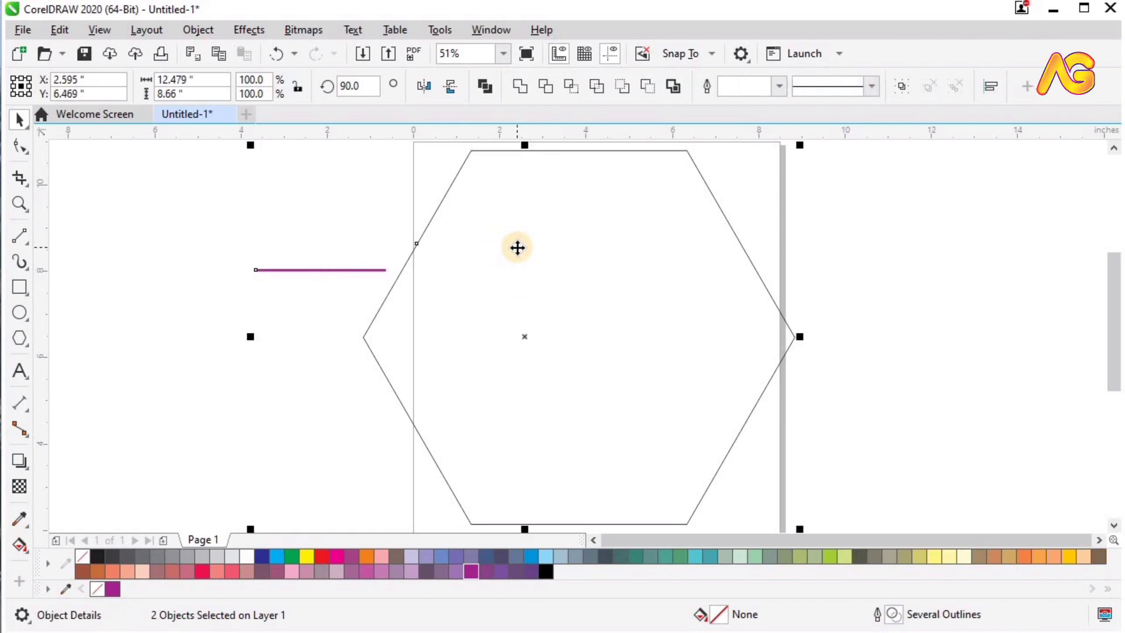
pyautogui.press('c')
pyautogui.press('t')
# Turn on snapping to objects for the 2-Point Line tool.
pyautogui.press('z')
pyautogui.moveTo(353, 247); pyautogui.dragTo(864, 108)
pyautogui.moveTo(134, 227); pyautogui.dragTo(949, 487)
pyautogui.press('F4')
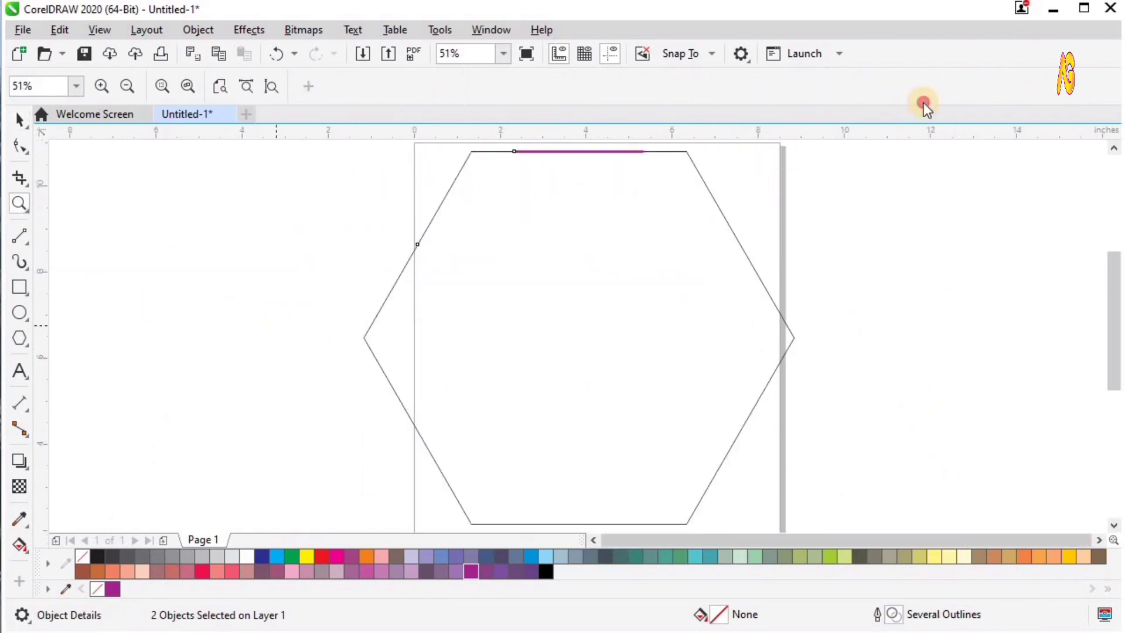
pyautogui.moveTo(923, 103); pyautogui.dragTo(921, 70)
pyautogui.moveTo(216, 199); pyautogui.dragTo(826, 492)
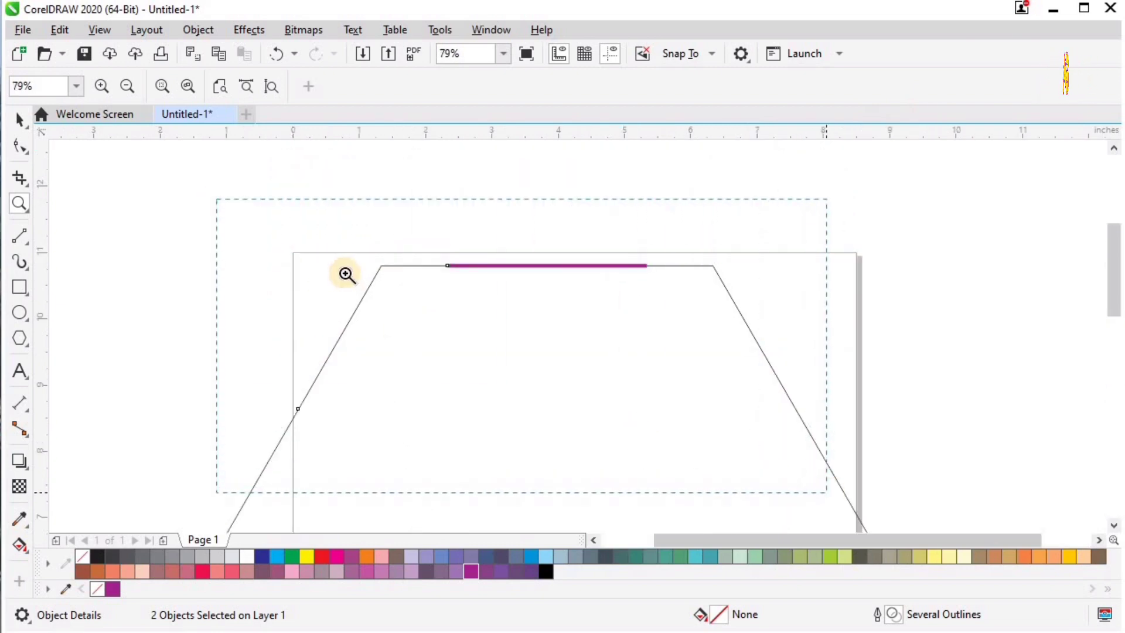
pyautogui.press('space')
pyautogui.click(329, 228)
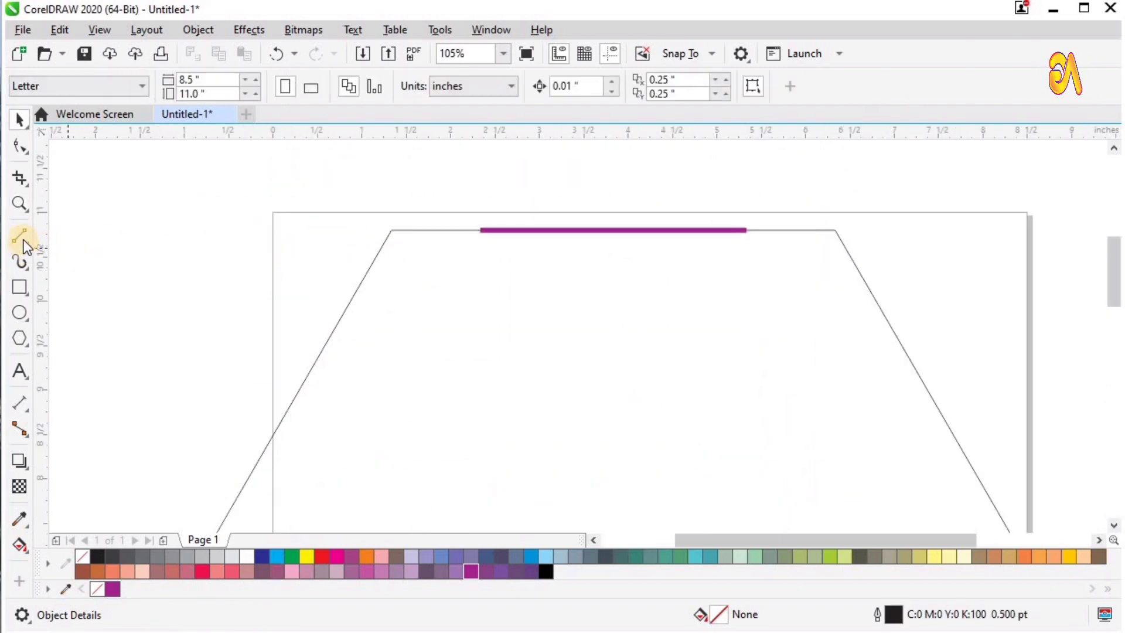
pyautogui.click(20, 236)
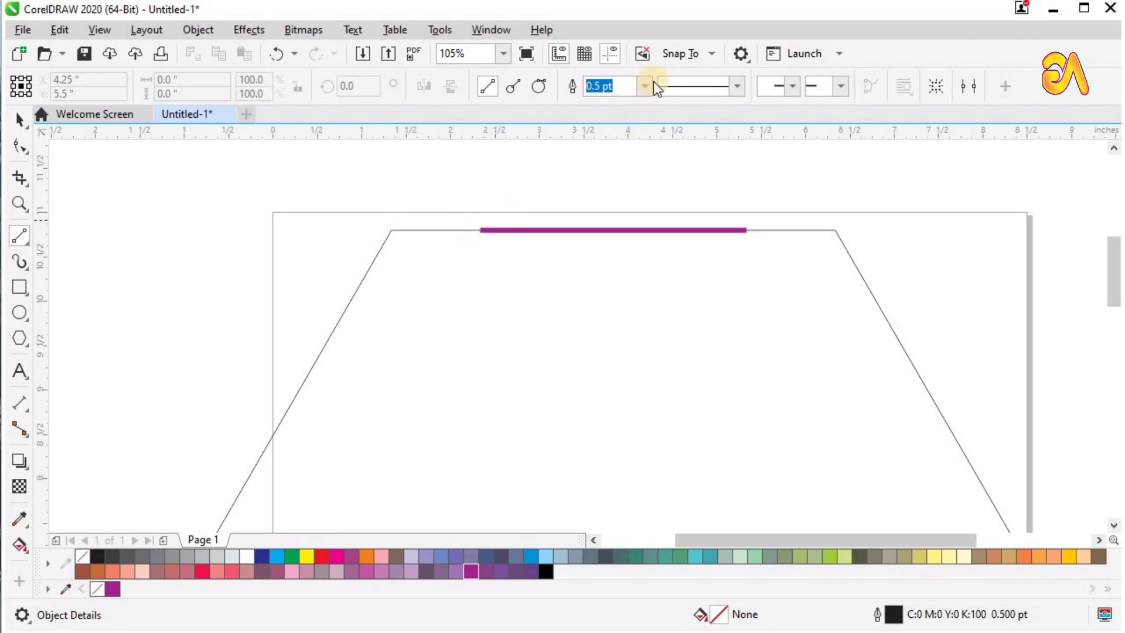
pyautogui.click(677, 54)
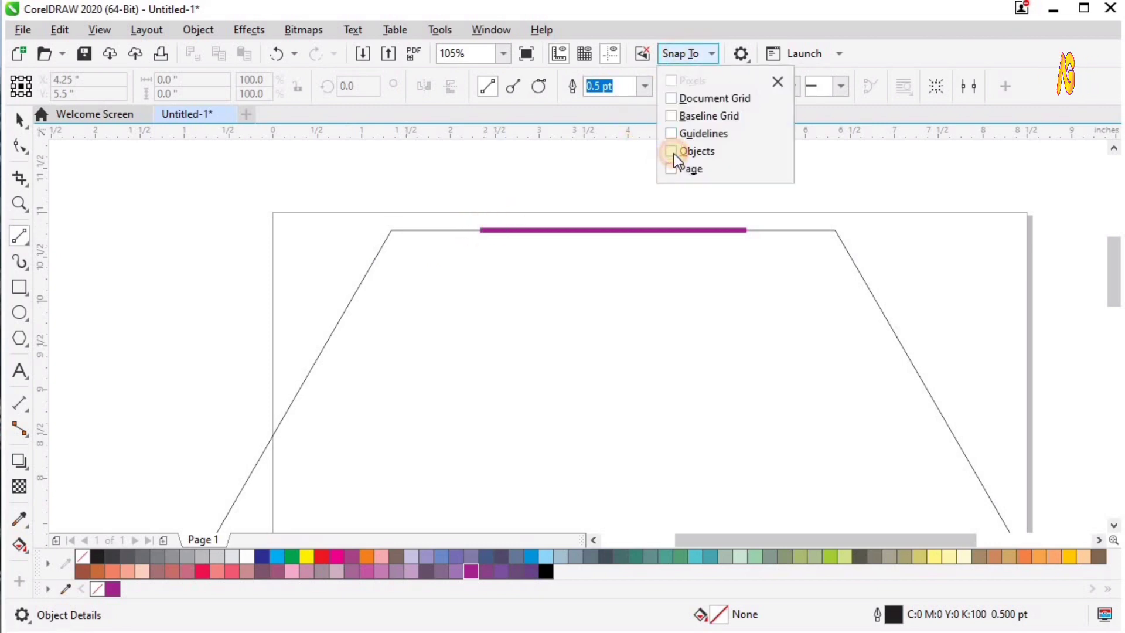
# Draw a diagonal line about 2.03" wide and 1.17" high from the purple line's left end down across the hexagon's upper-left side.
pyautogui.click(26, 240)
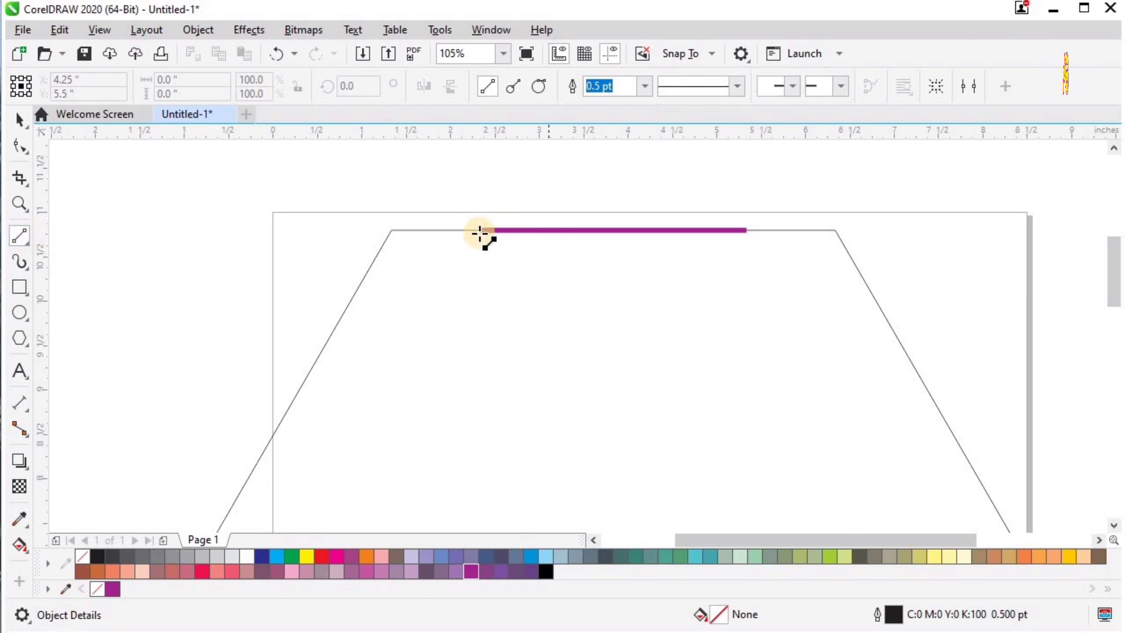
pyautogui.moveTo(480, 230); pyautogui.dragTo(312, 275)
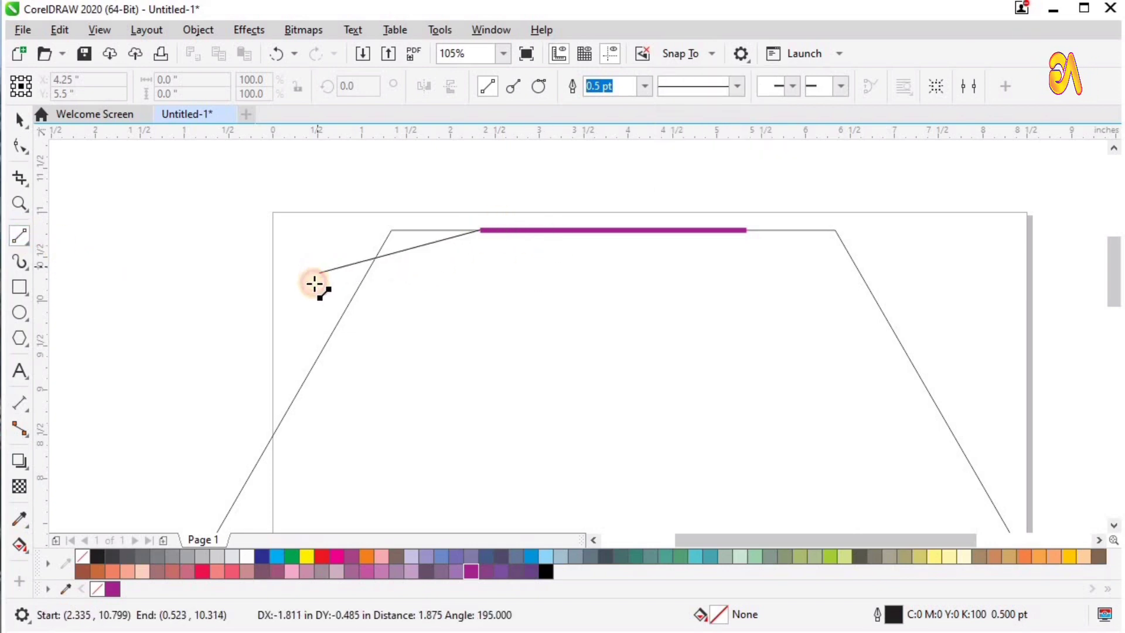
pyautogui.moveTo(309, 315); pyautogui.dragTo(300, 334)
# Extend the diagonal line's upper end beyond the hexagon's top edge, making the line about 2.31" wide and 1.33" high.
pyautogui.press('z')
pyautogui.moveTo(231, 196); pyautogui.dragTo(774, 452)
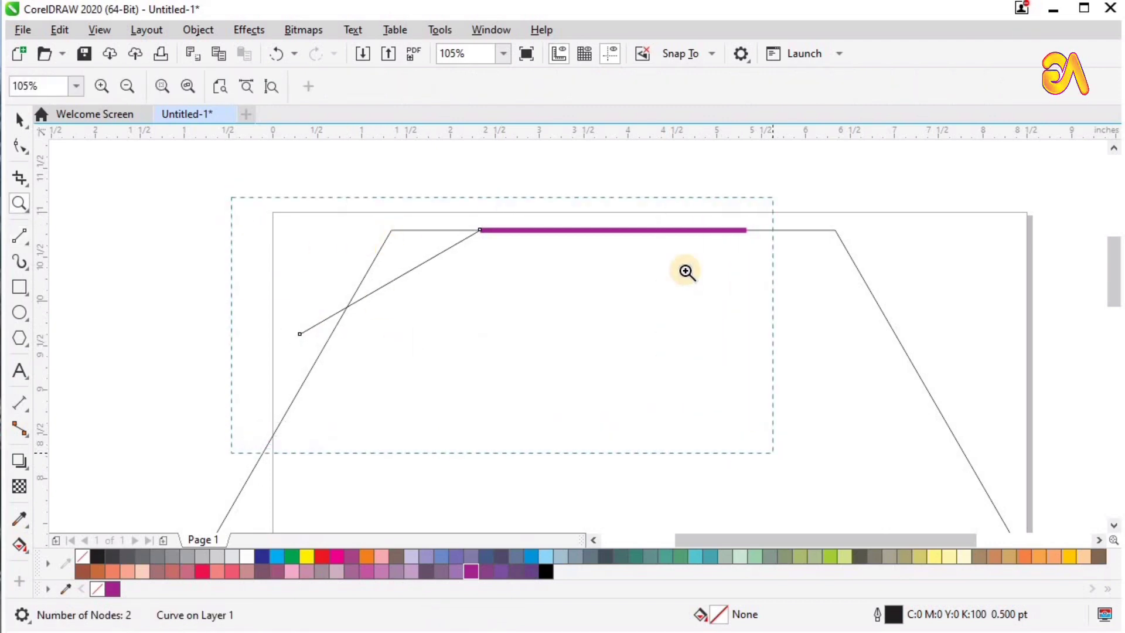
pyautogui.press('space')
pyautogui.click(516, 210)
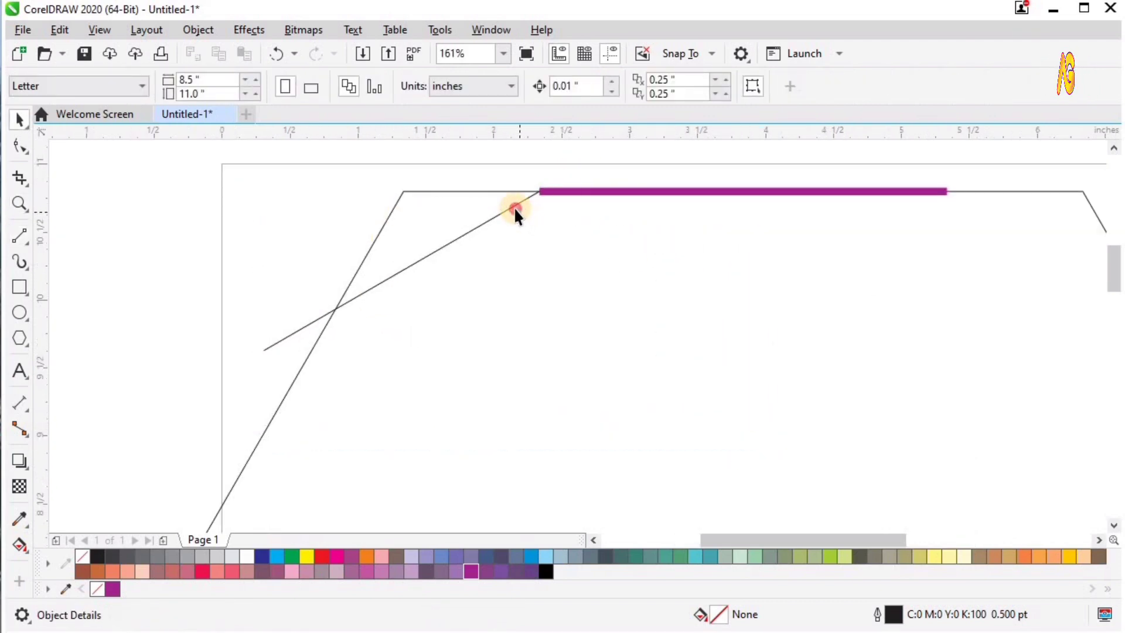
pyautogui.click(511, 208)
pyautogui.press('Tab')
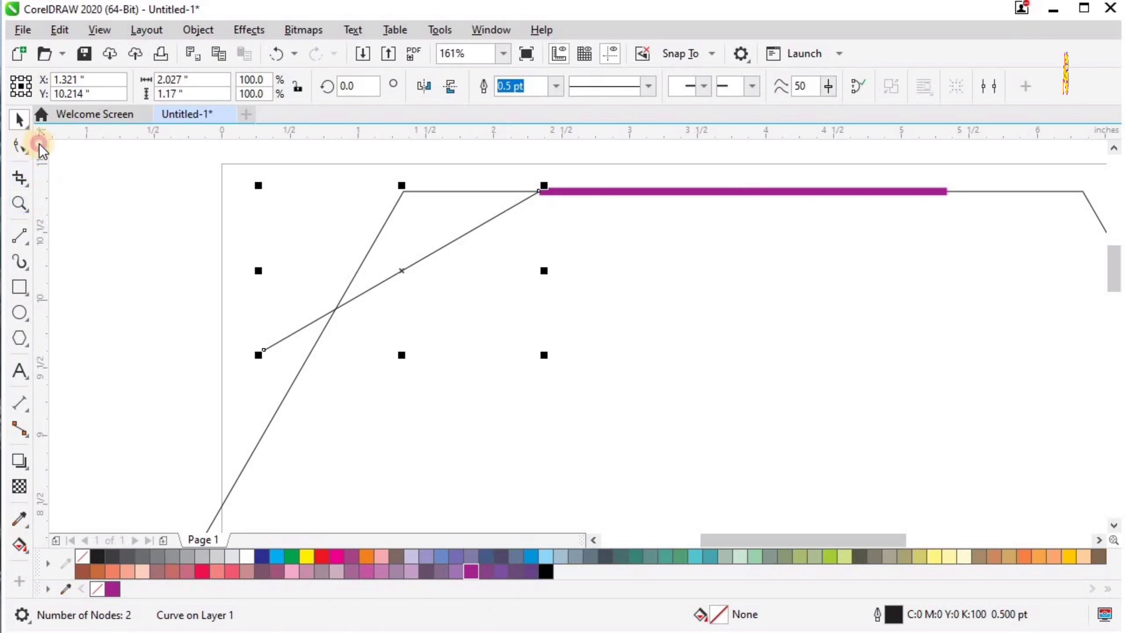
pyautogui.click(20, 145)
pyautogui.moveTo(542, 187); pyautogui.dragTo(583, 168)
# Move the diagonal line's centre of rotation to the centre of the hexagon.
pyautogui.press('space')
pyautogui.press('F4')
pyautogui.press('z')
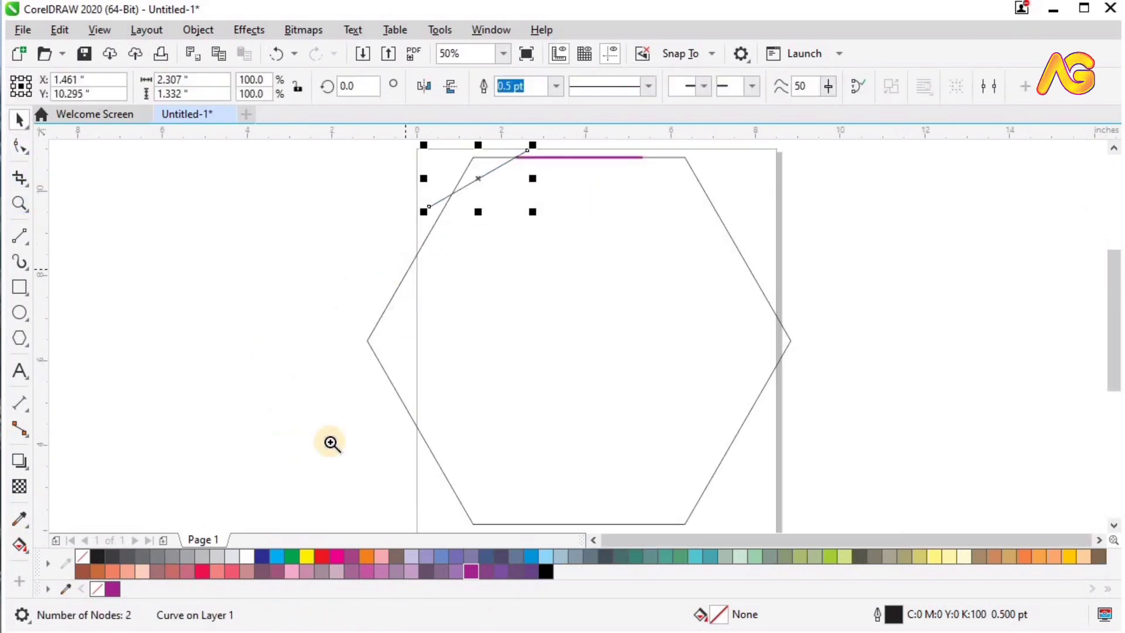
pyautogui.moveTo(291, 447); pyautogui.dragTo(1019, 154)
pyautogui.press('space')
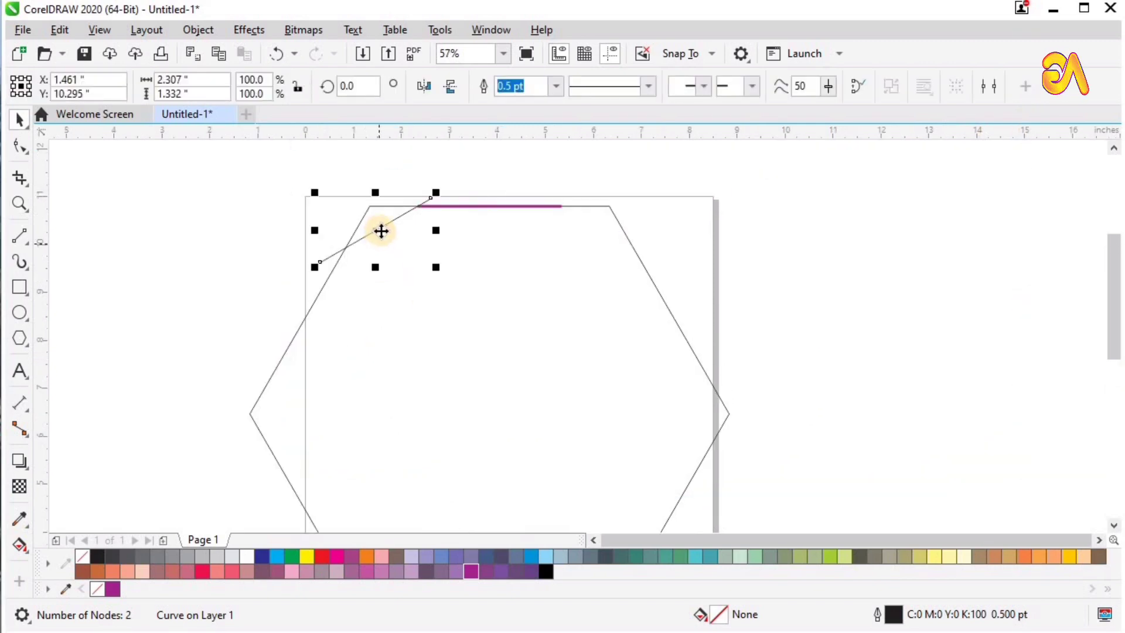
pyautogui.click(380, 229)
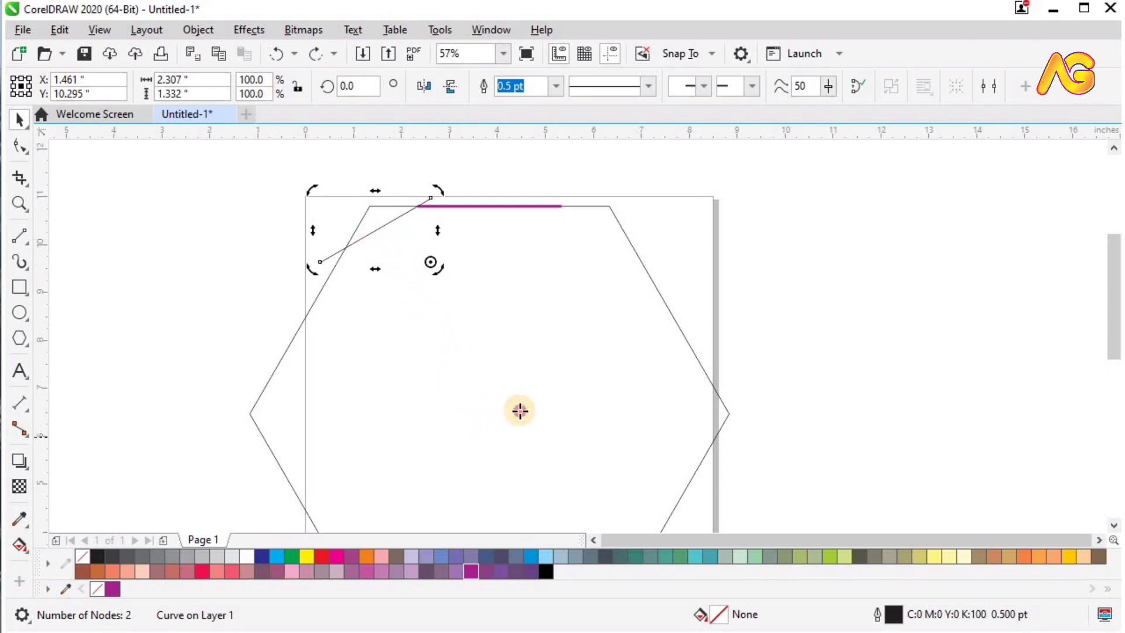
pyautogui.moveTo(431, 262)
pyautogui.mouseDown()
pyautogui.moveTo(490, 439)
pyautogui.moveTo(509, 432)
pyautogui.moveTo(514, 401)
pyautogui.moveTo(508, 462)
pyautogui.moveTo(492, 426)
pyautogui.moveTo(507, 399)
pyautogui.moveTo(508, 424)
pyautogui.moveTo(478, 399)
pyautogui.mouseUp()
# Rotate a copy of the diagonal line by 60° about the hexagon's centre and repeat until all six corners are crossed.
pyautogui.scroll(-3, 311, 284)
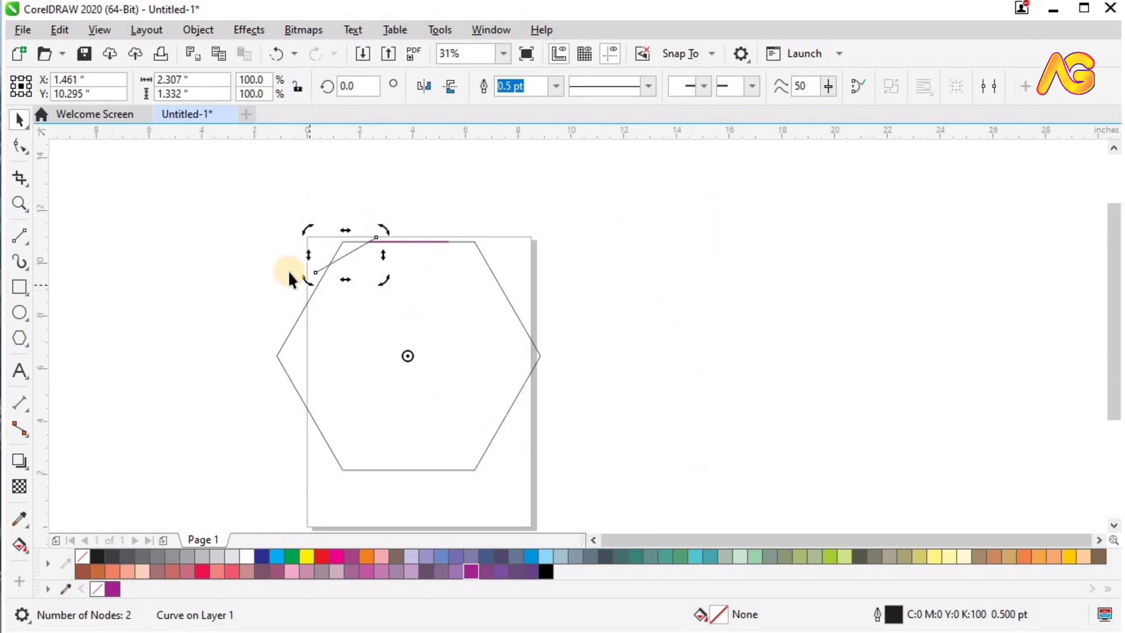
pyautogui.press('F2')
pyautogui.moveTo(230, 201); pyautogui.dragTo(615, 511)
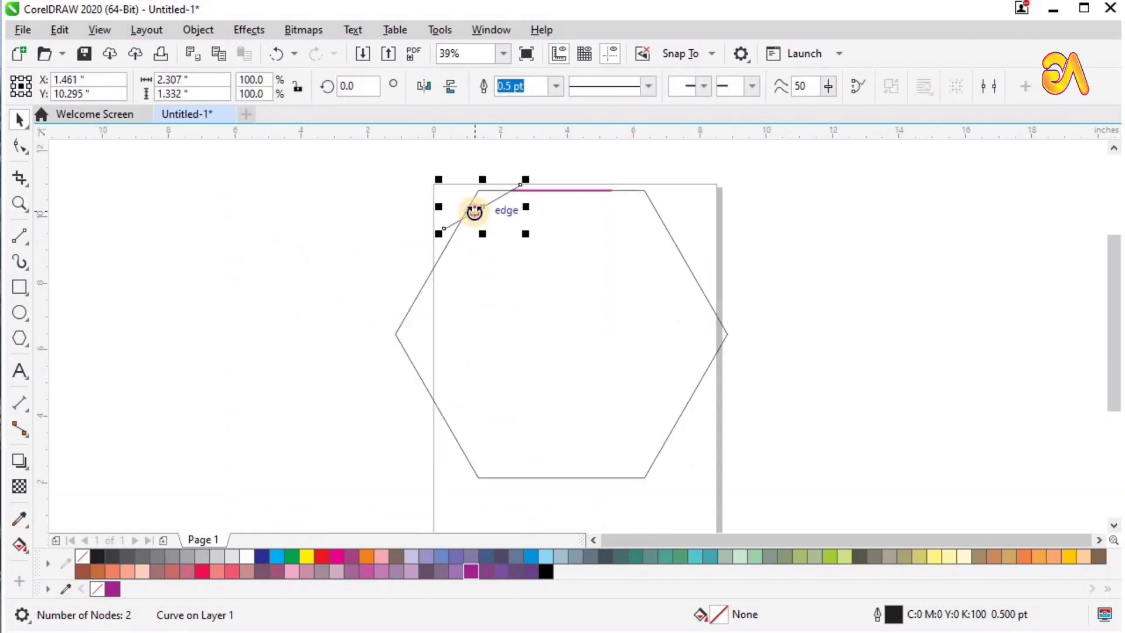
pyautogui.click(477, 211)
pyautogui.moveTo(432, 239); pyautogui.dragTo(481, 376)
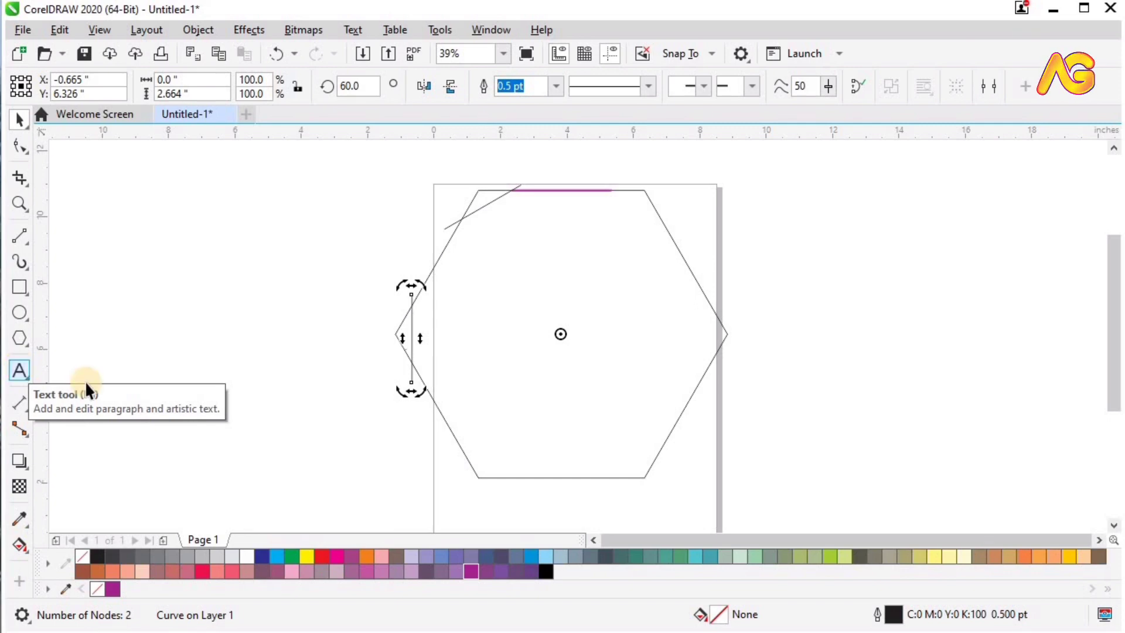
pyautogui.click(191, 284)
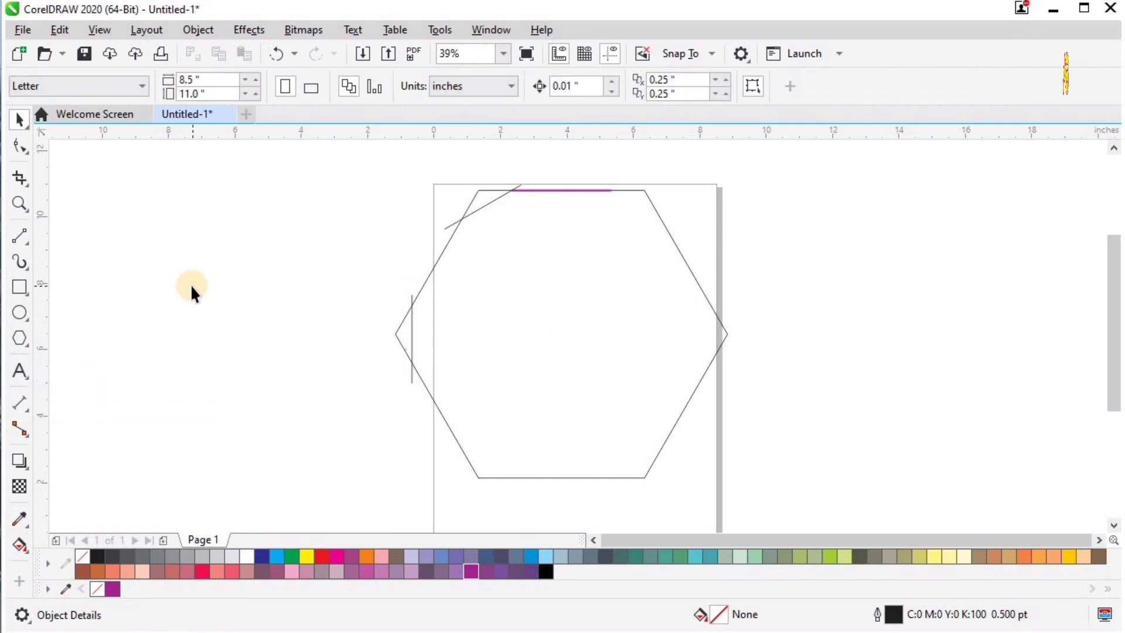
pyautogui.keyDown('ctrl'); pyautogui.rightClick(353, 447); pyautogui.keyUp('ctrl')
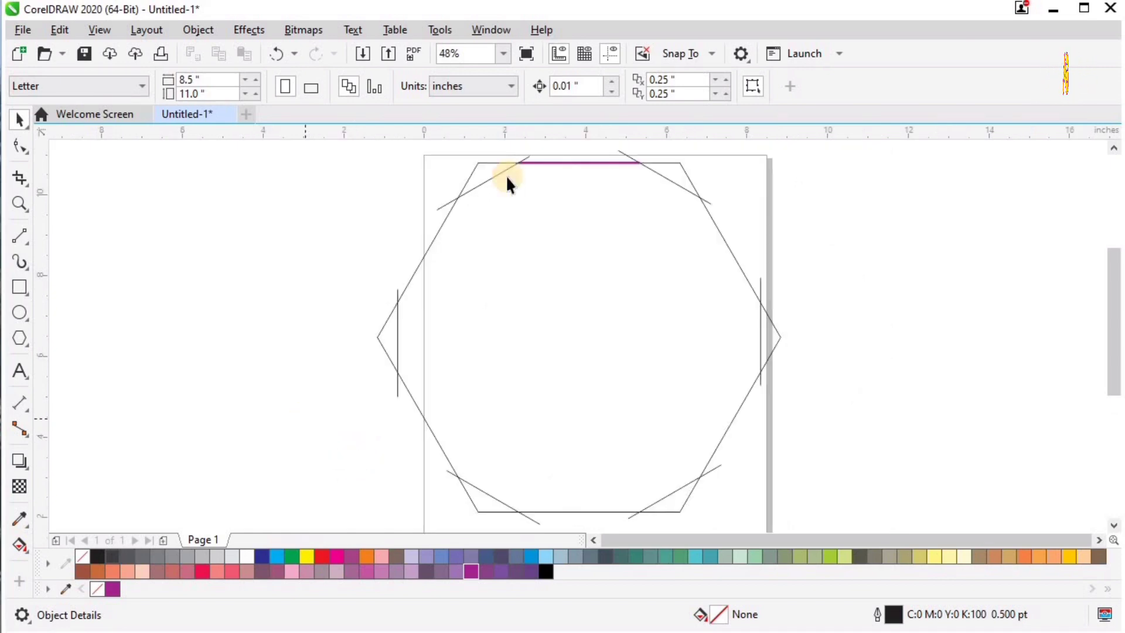
pyautogui.hotkey('ctrl', 'r')
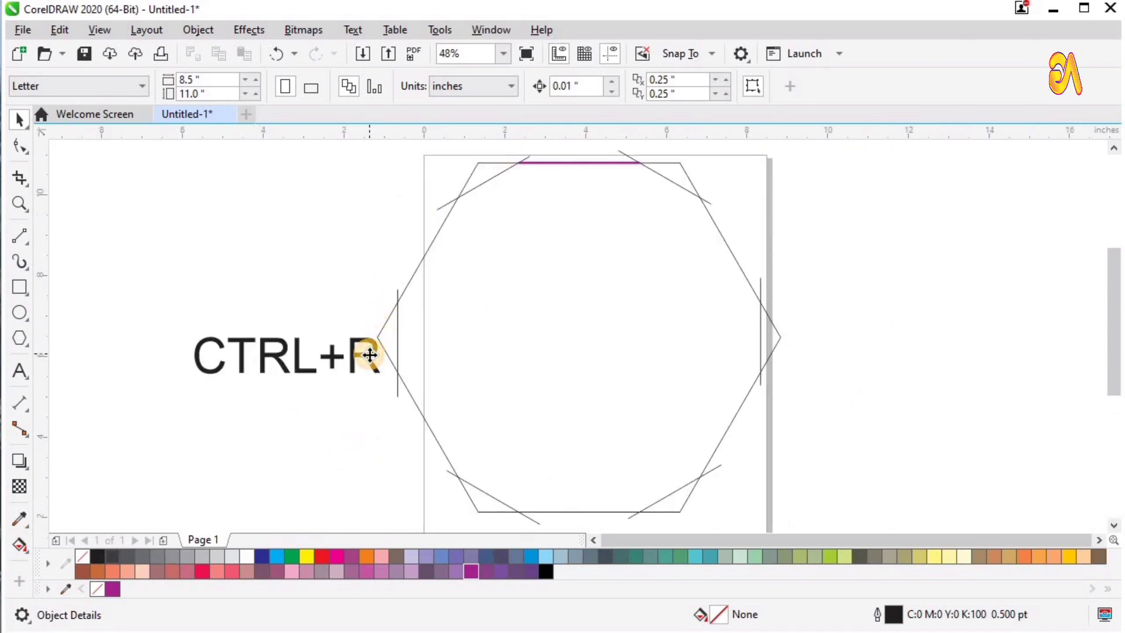
# Delete the purple guide line on the hexagon's top edge.
pyautogui.click(585, 162)
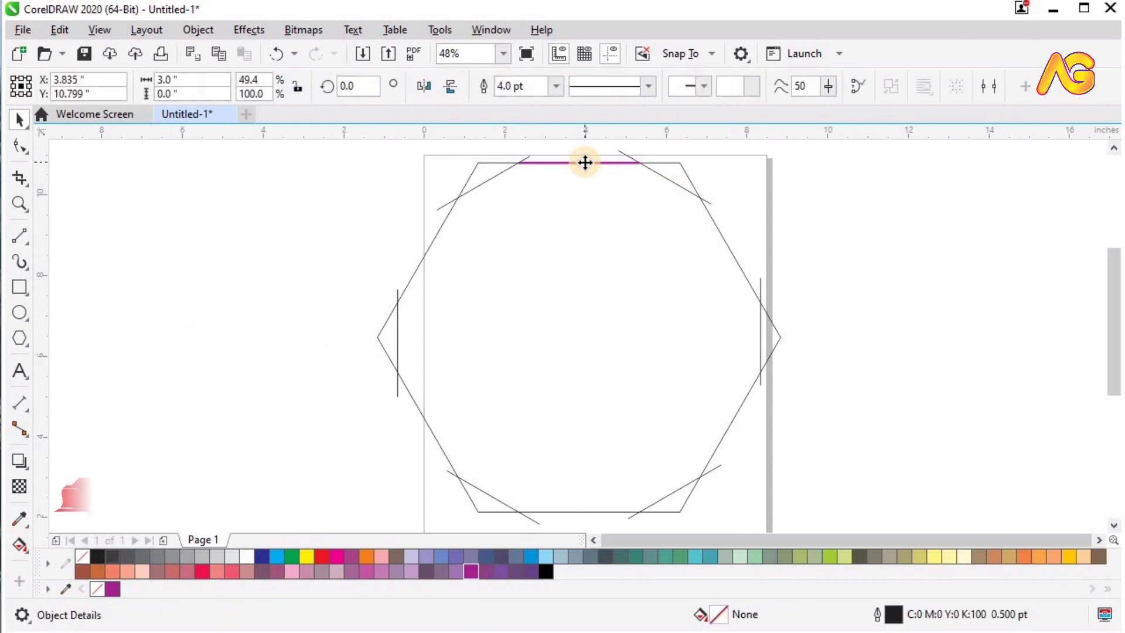
pyautogui.rightClick(582, 163)
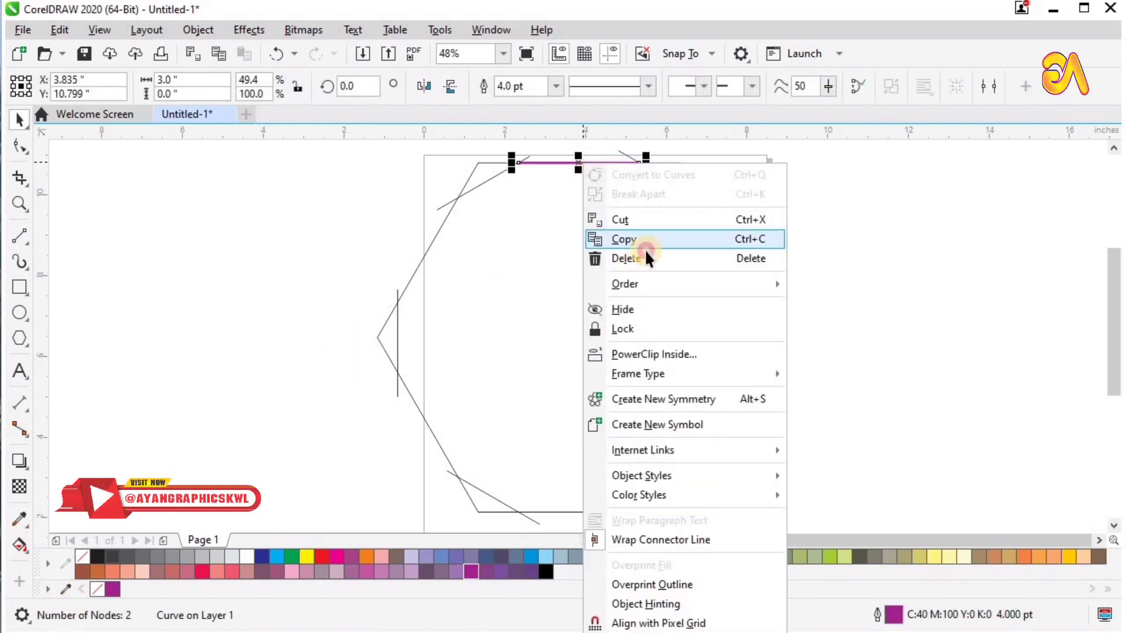
pyautogui.click(646, 257)
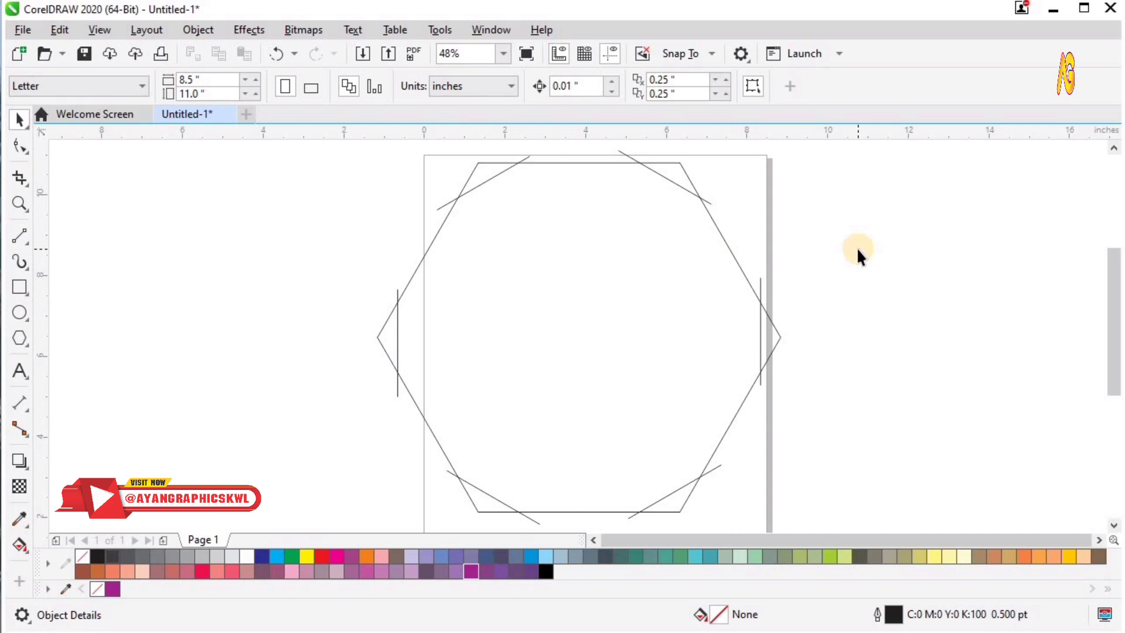
# Cut the hexagon along the six corner lines with Back Minus Front and break the resulting curve apart.
pyautogui.hotkey('ctrl', 'a')
pyautogui.click(647, 87)
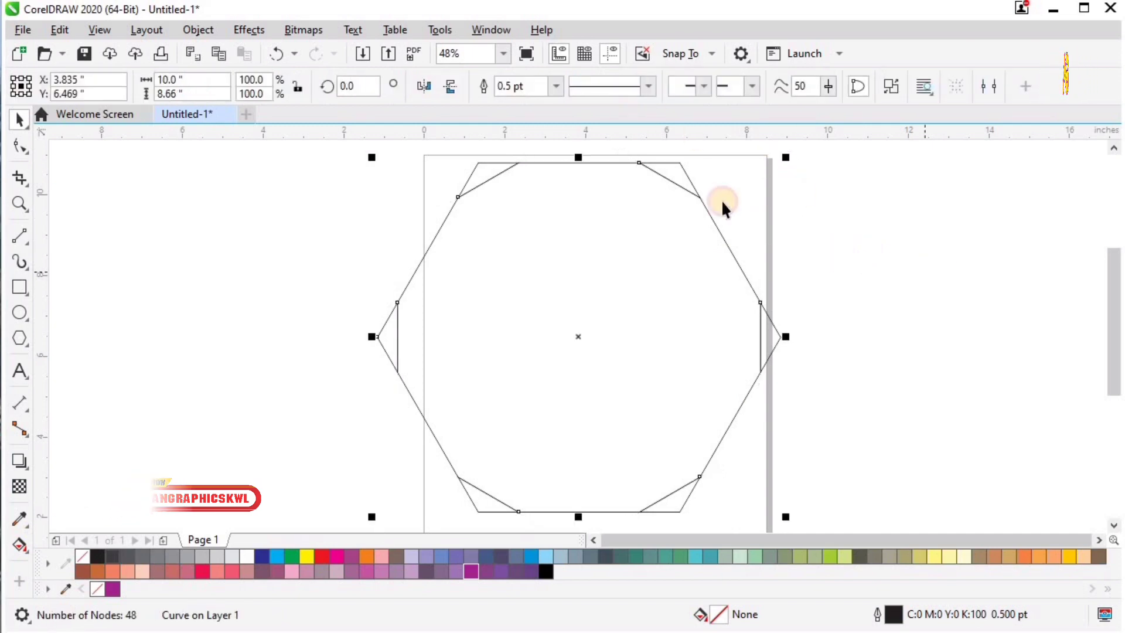
pyautogui.click(722, 200)
pyautogui.click(685, 181)
pyautogui.rightClick(684, 182)
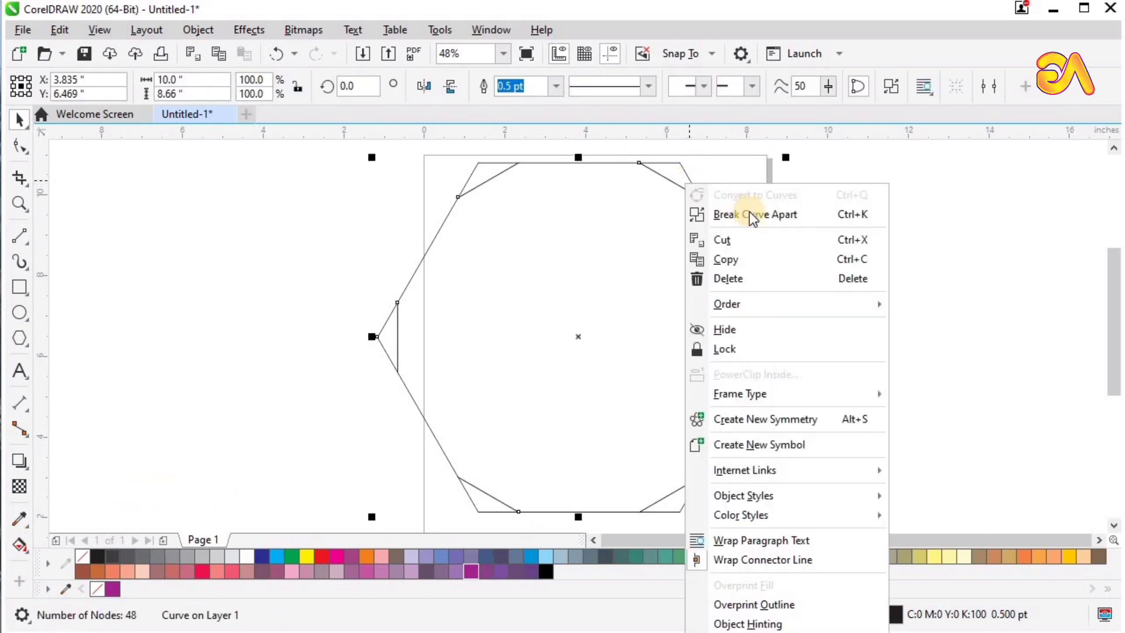
pyautogui.click(878, 220)
# Delete the six triangular corner pieces around the twelve-sided shape.
pyautogui.click(766, 169)
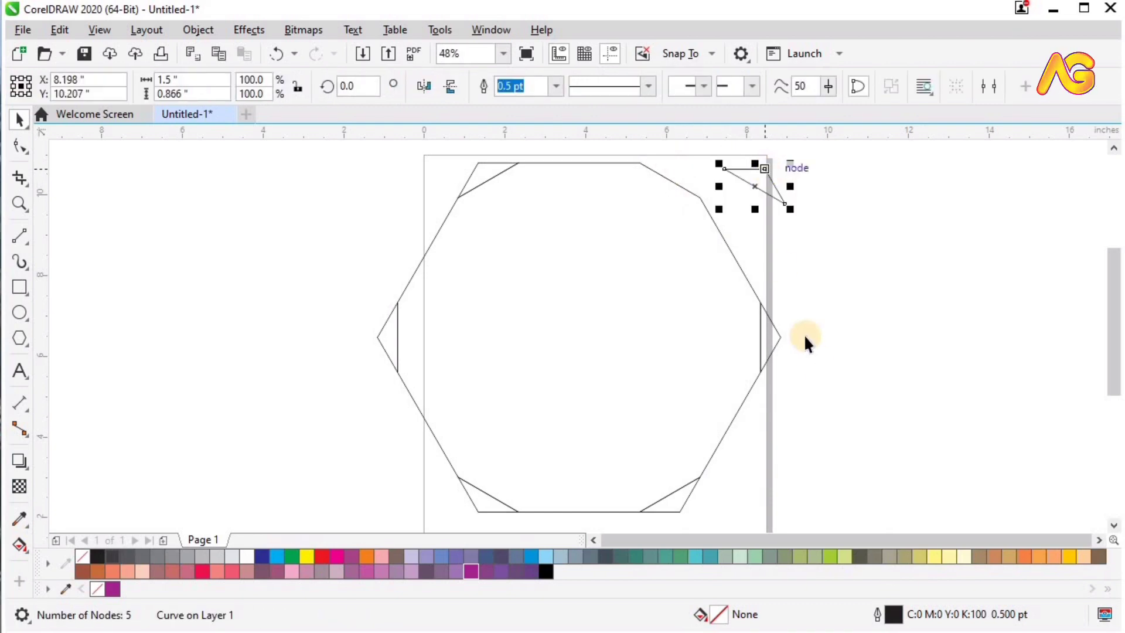
pyautogui.rightClick(765, 187)
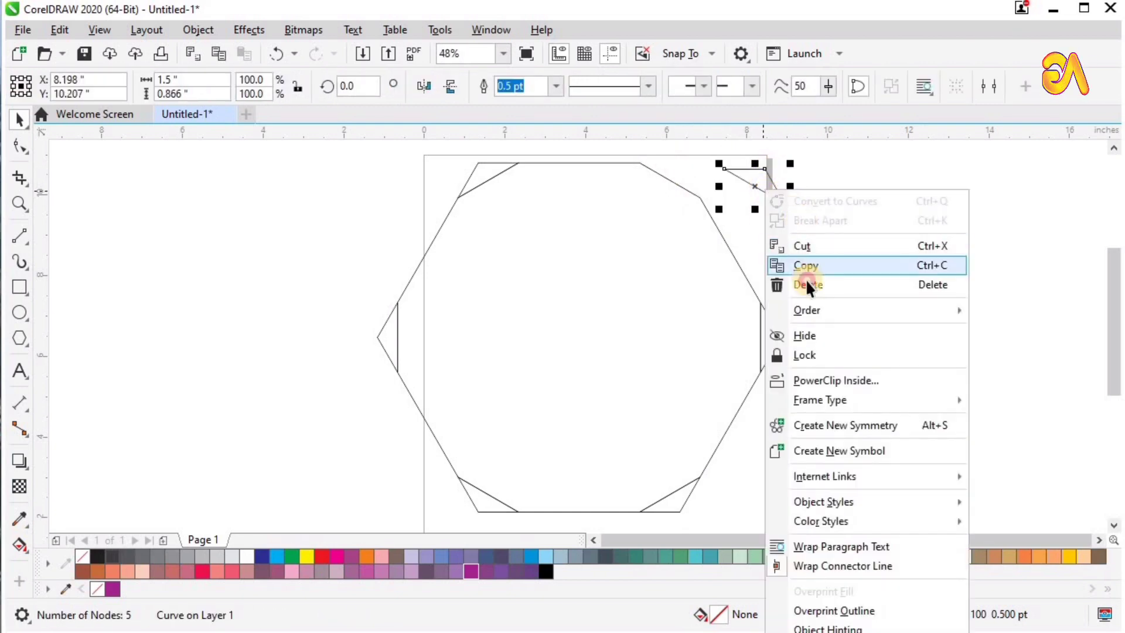
pyautogui.click(806, 284)
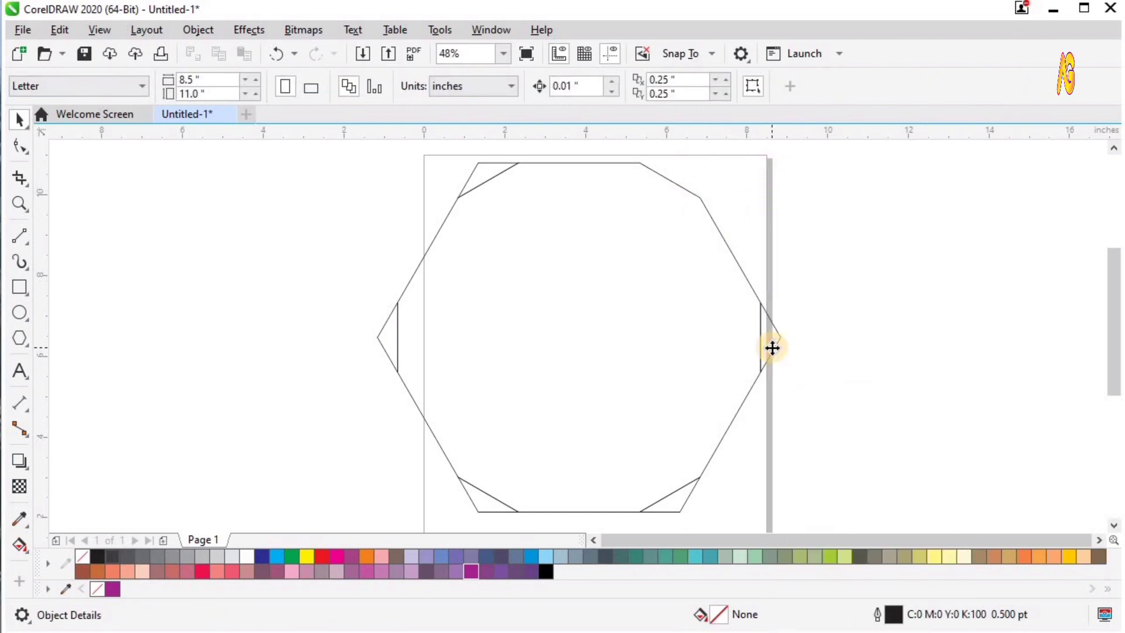
pyautogui.click(772, 348)
pyautogui.press('Delete')
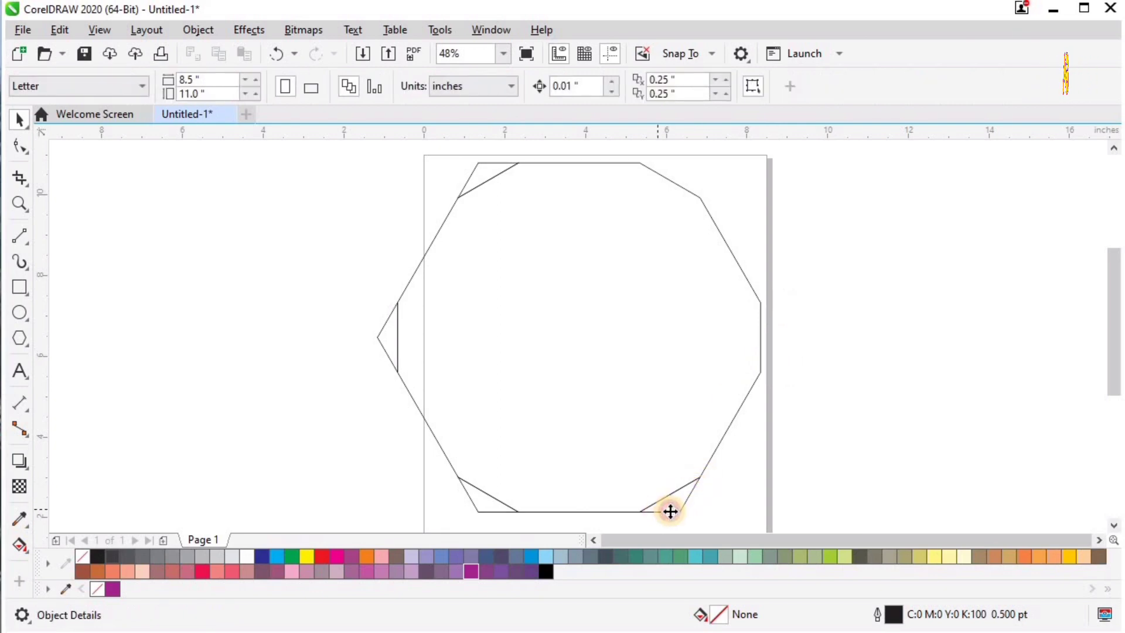
pyautogui.click(670, 511)
pyautogui.press('Delete')
pyautogui.click(490, 508)
pyautogui.press('Delete')
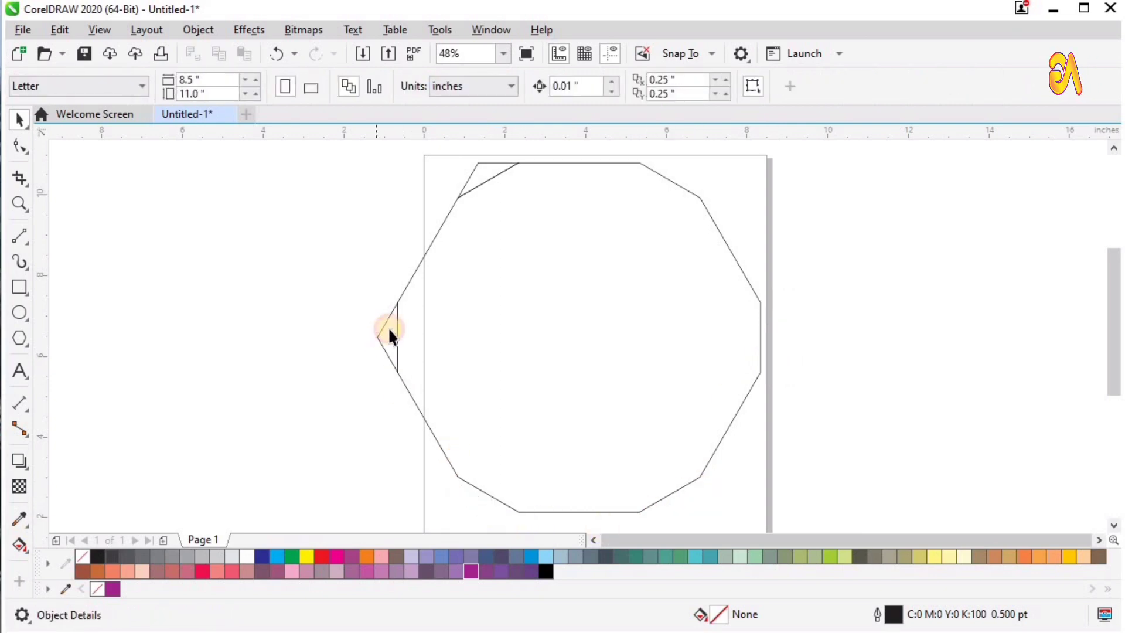
pyautogui.click(389, 330)
pyautogui.press('Delete')
pyautogui.click(475, 162)
pyautogui.press('Delete')
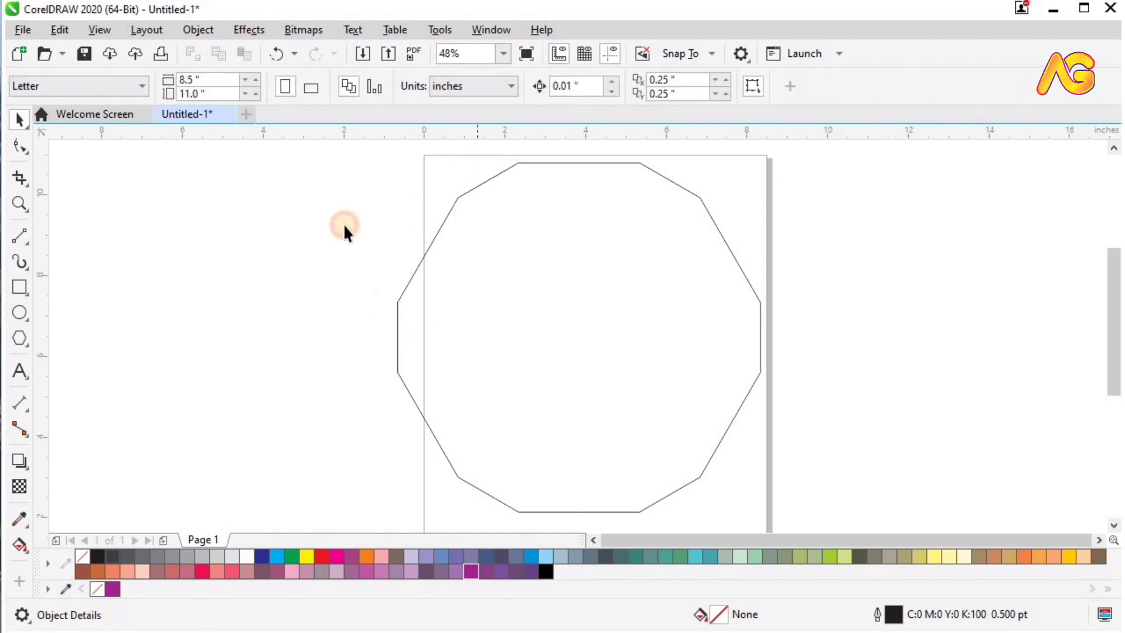
# Draw a vertical line about 4.83" long in the empty area left of the twelve-sided shape.
pyautogui.scroll(1, 280, 252)
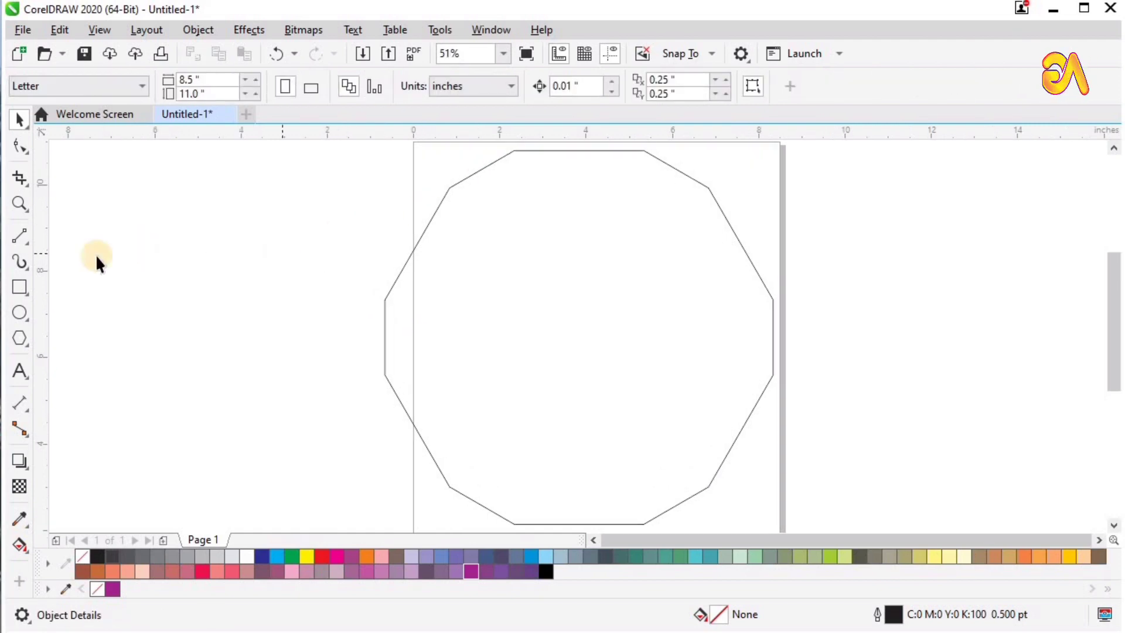
pyautogui.click(19, 236)
pyautogui.moveTo(238, 196); pyautogui.dragTo(238, 405)
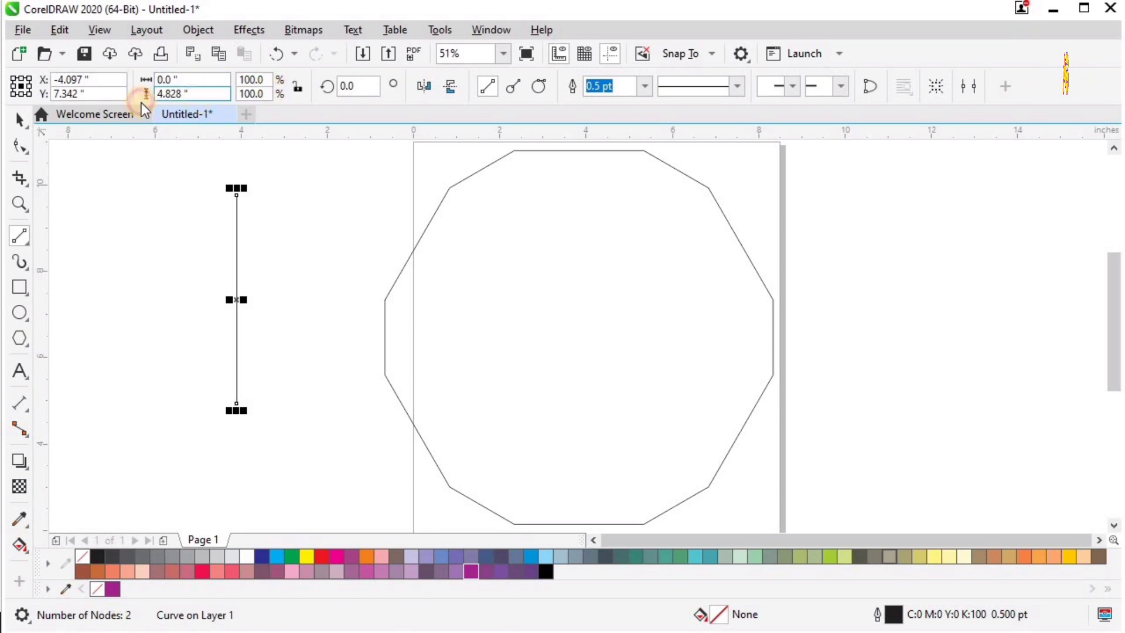
# Set the vertical line's length to 3" and lower it level with the twelve-sided shape's centre.
pyautogui.write('3')
pyautogui.press('Return')
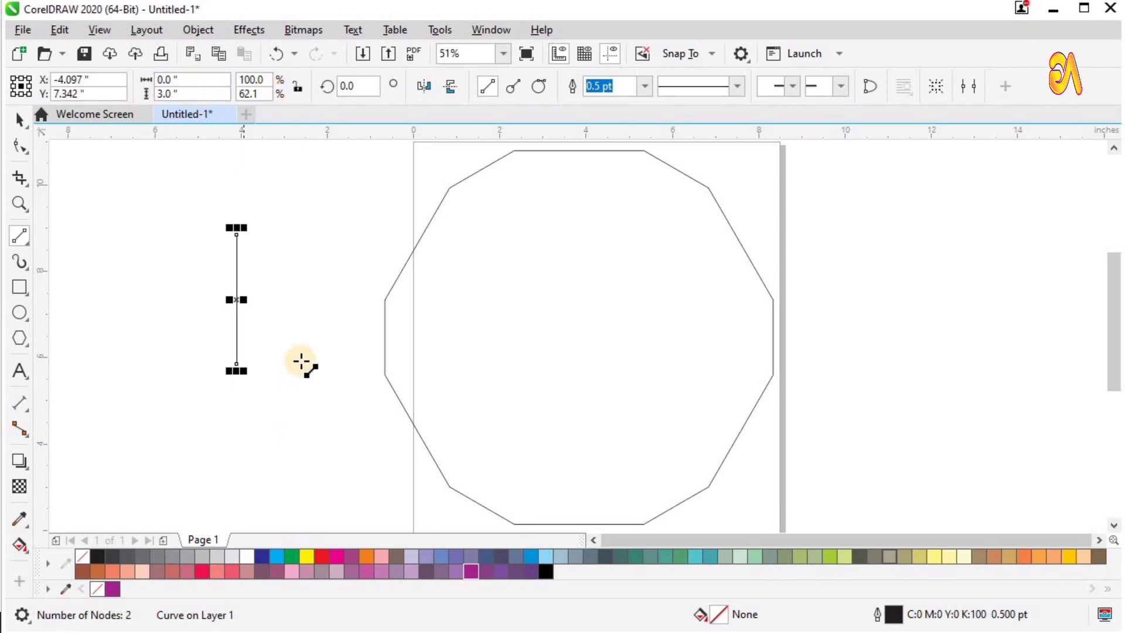
pyautogui.press('space')
pyautogui.click(291, 343)
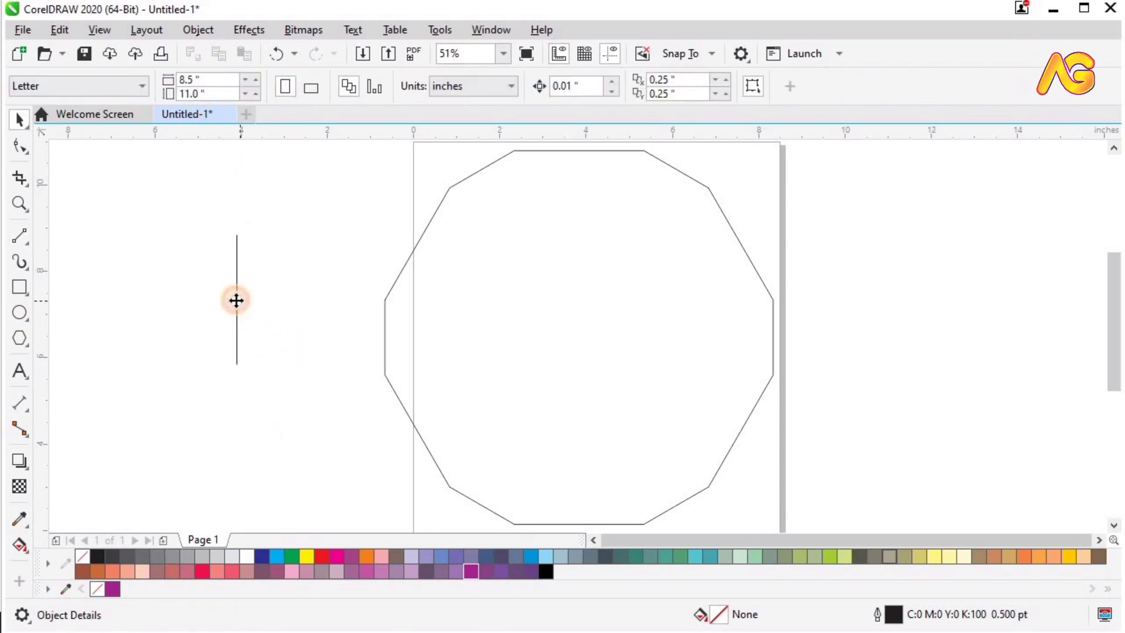
pyautogui.click(236, 300)
pyautogui.hotkey('ctrl', 'z')
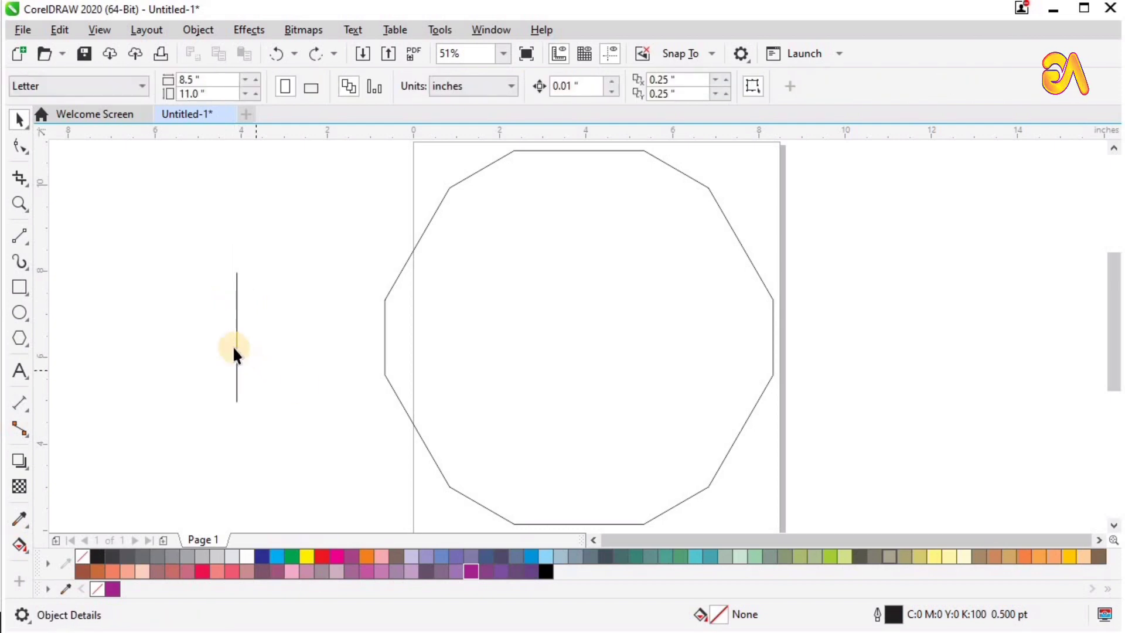
# Move the vertical line's rotation pivot to the centre of the twelve-sided shape.
pyautogui.doubleClick(236, 346)
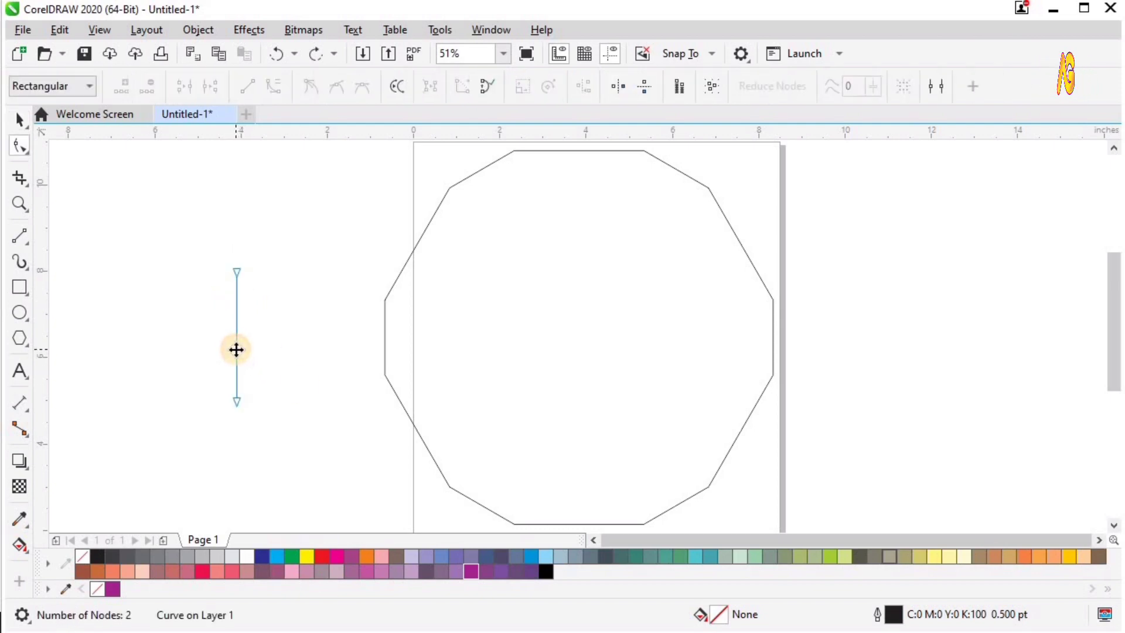
pyautogui.press('space')
pyautogui.click(237, 338)
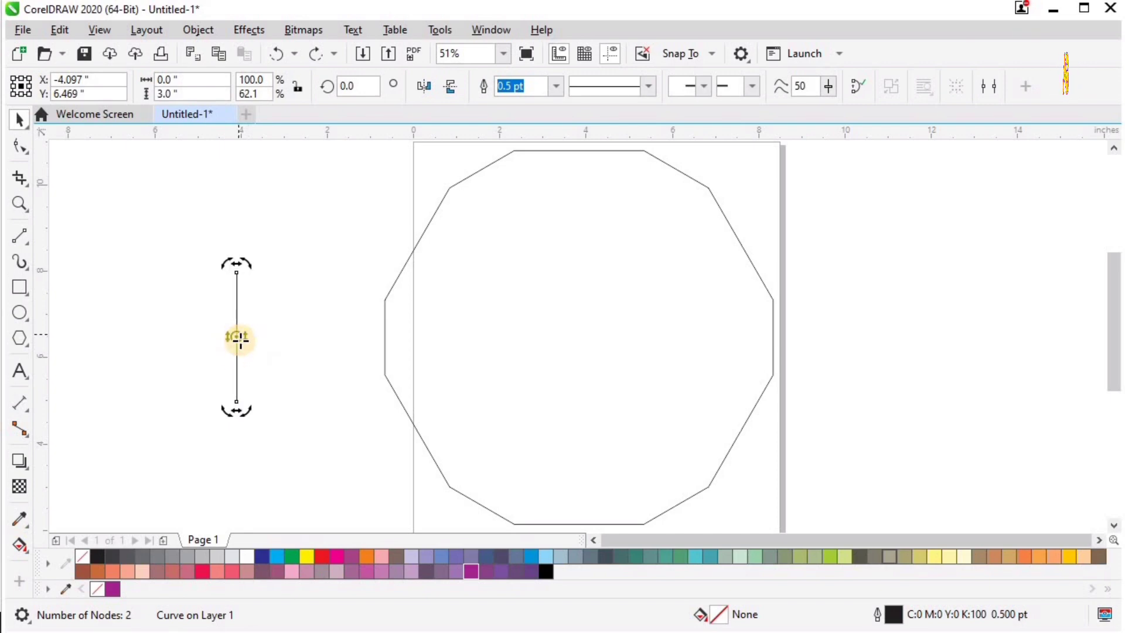
pyautogui.moveTo(238, 338)
pyautogui.mouseDown()
pyautogui.moveTo(575, 348)
pyautogui.moveTo(593, 337)
pyautogui.moveTo(578, 336)
pyautogui.mouseUp()
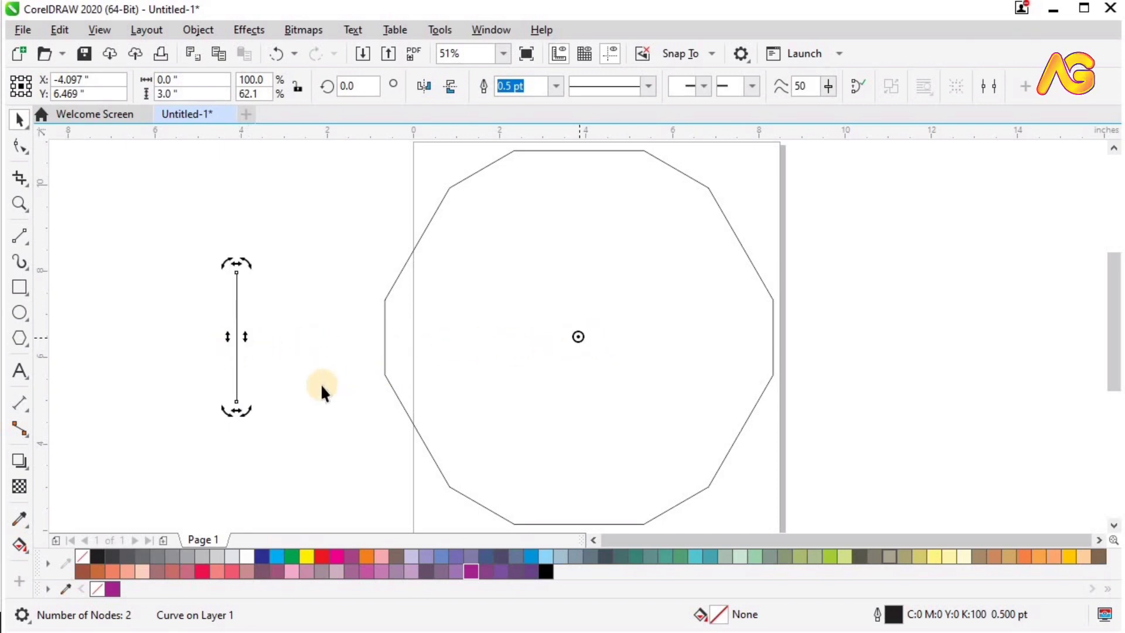
# Move the 3" line inside the twelve-sided shape so its lower end sits at the shape's centre.
pyautogui.doubleClick(240, 334)
pyautogui.press('space')
pyautogui.click(237, 334)
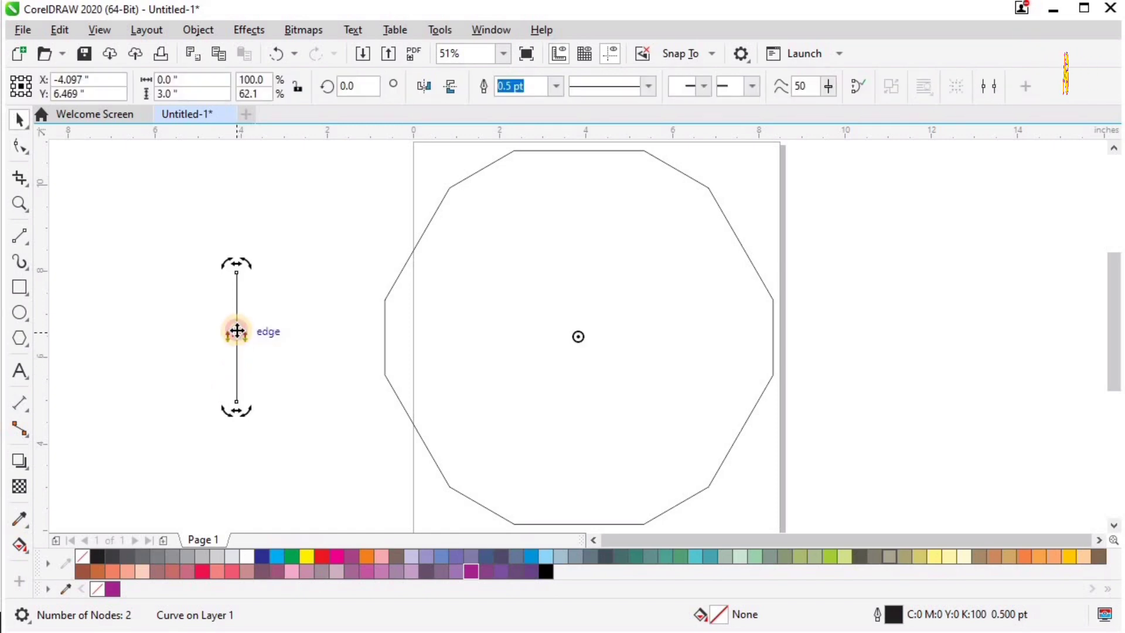
pyautogui.moveTo(236, 331); pyautogui.dragTo(578, 277)
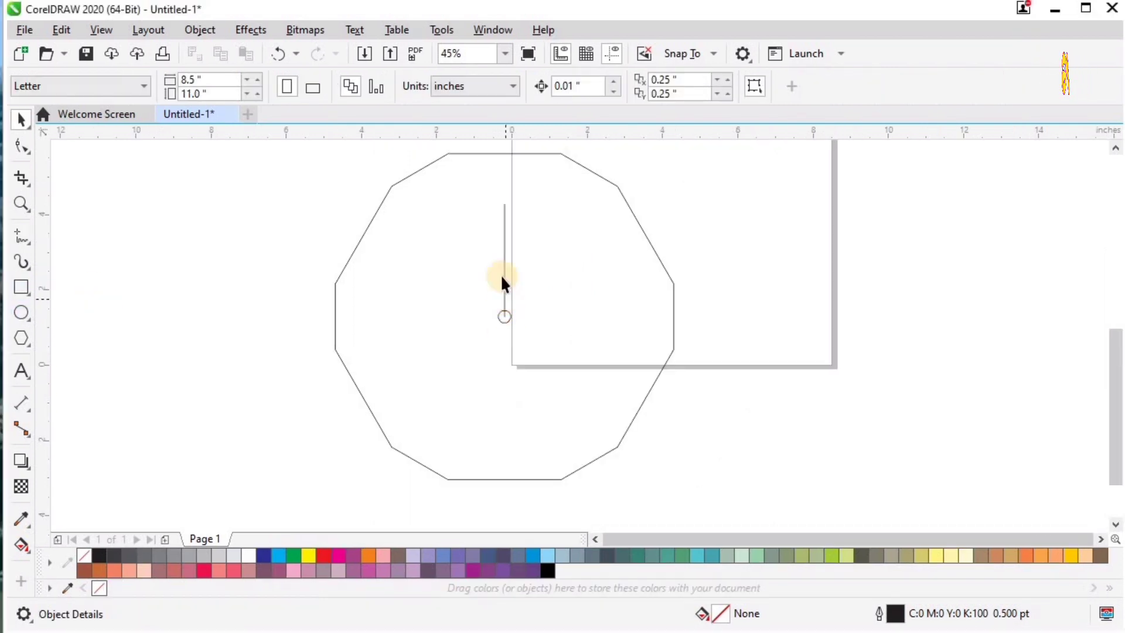
# Rotate copies of the vertical line about its lower end to form three evenly spaced spokes.
pyautogui.click(503, 278)
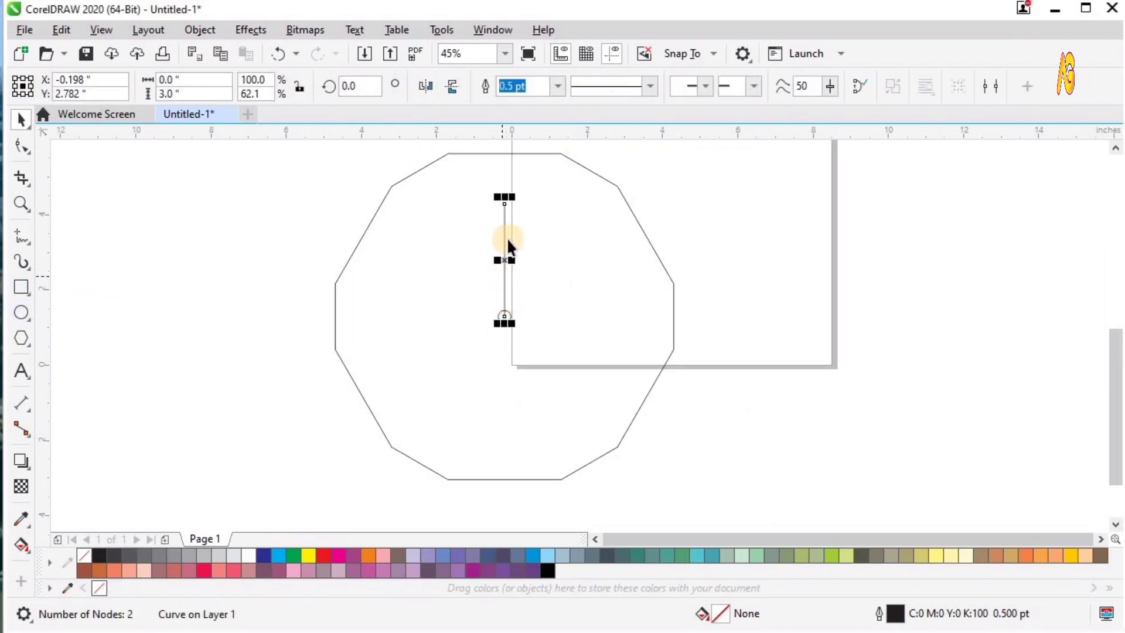
pyautogui.click(504, 211)
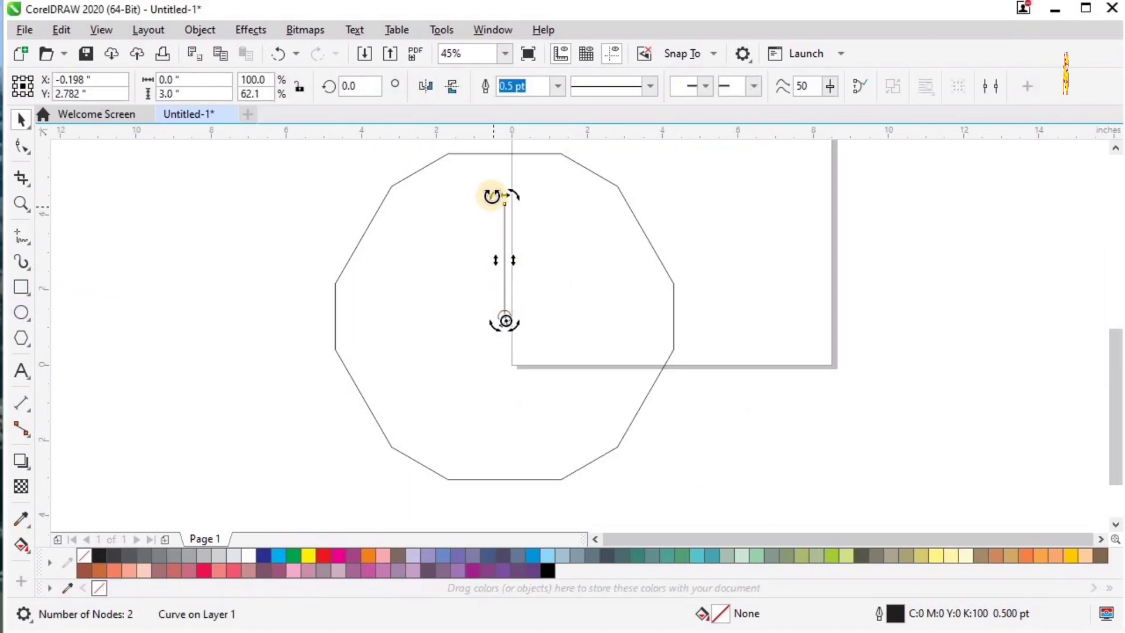
pyautogui.moveTo(495, 195); pyautogui.dragTo(398, 395)
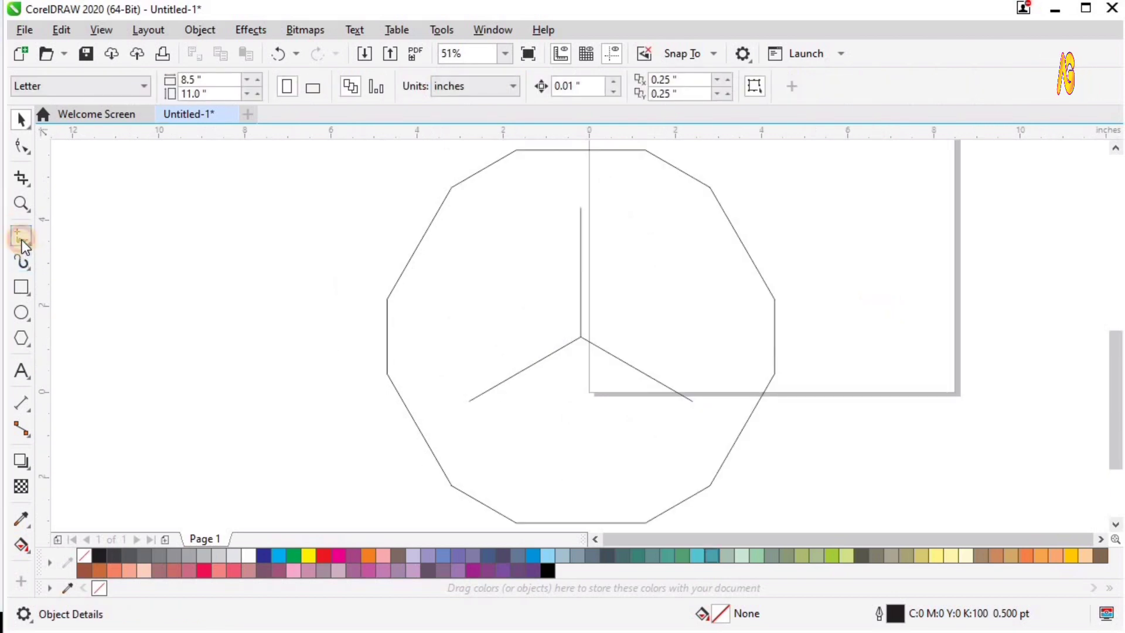
pyautogui.click(22, 240)
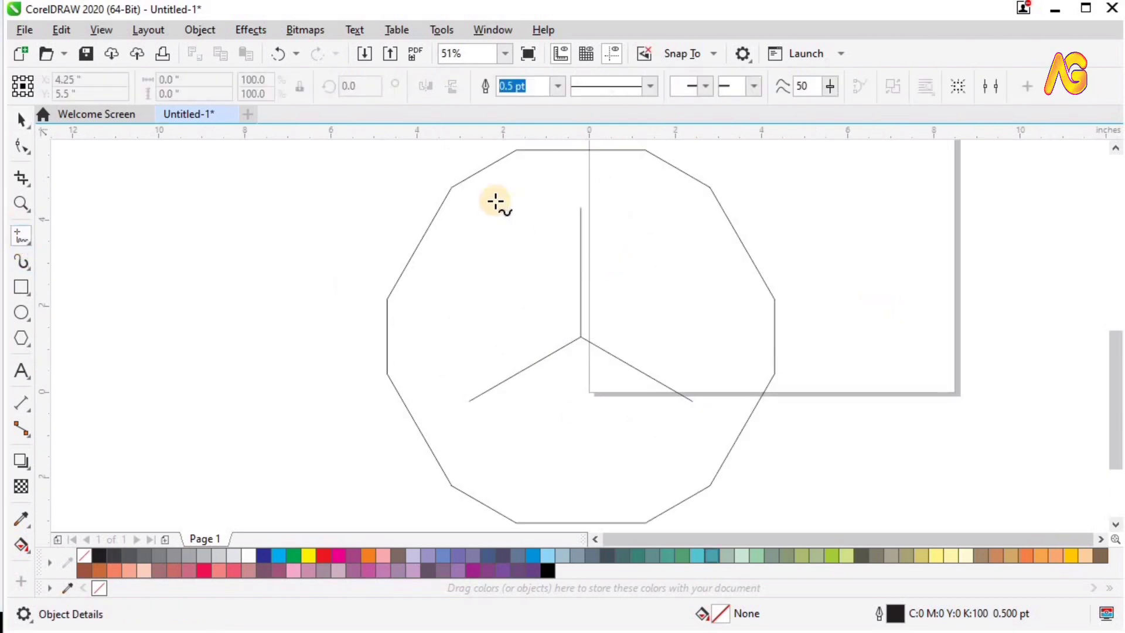
pyautogui.click(450, 188)
pyautogui.click(502, 198)
pyautogui.hotkey('ctrl', 'z')
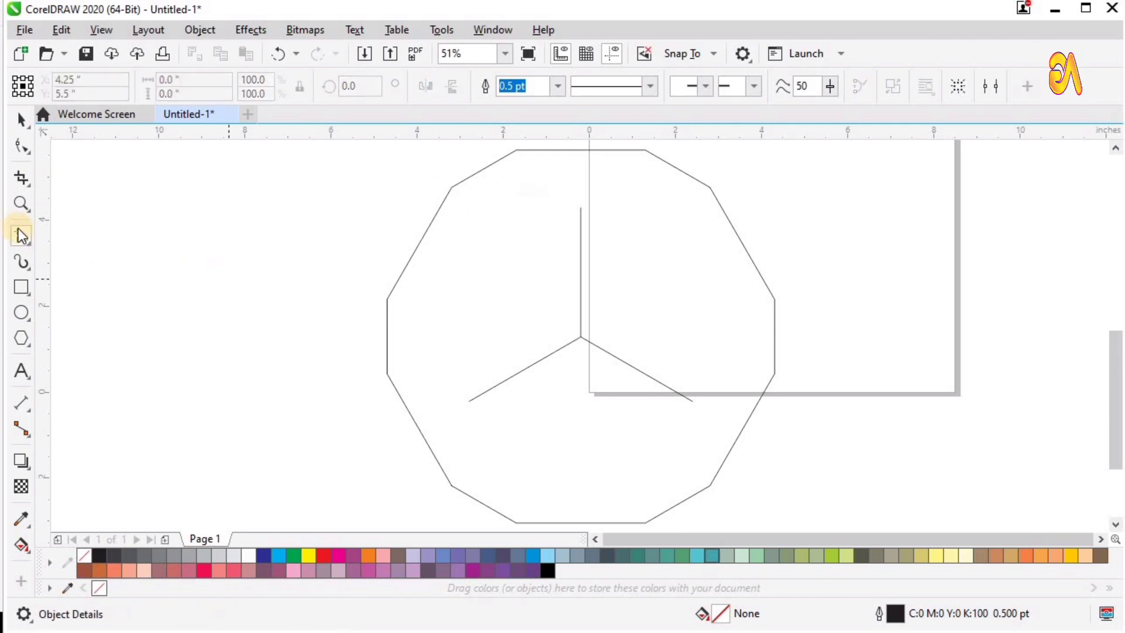
# Draw 2-point lines from the shape's upper-left and upper-right corners to the upper end of the vertical spoke.
pyautogui.click(30, 248)
pyautogui.click(78, 254)
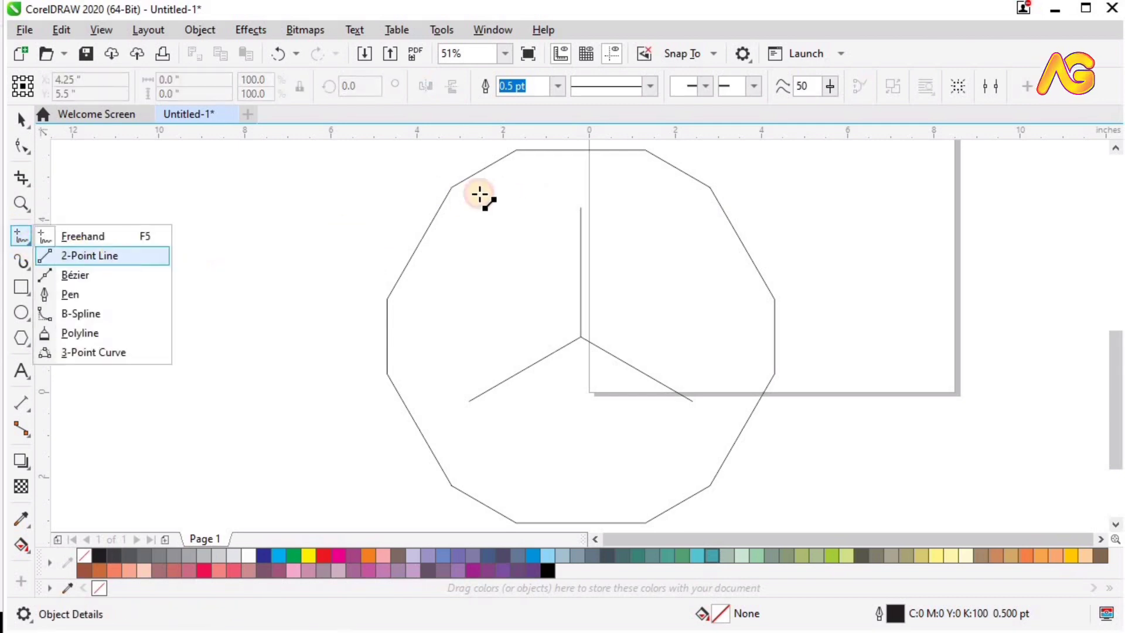
pyautogui.moveTo(449, 188); pyautogui.dragTo(581, 207)
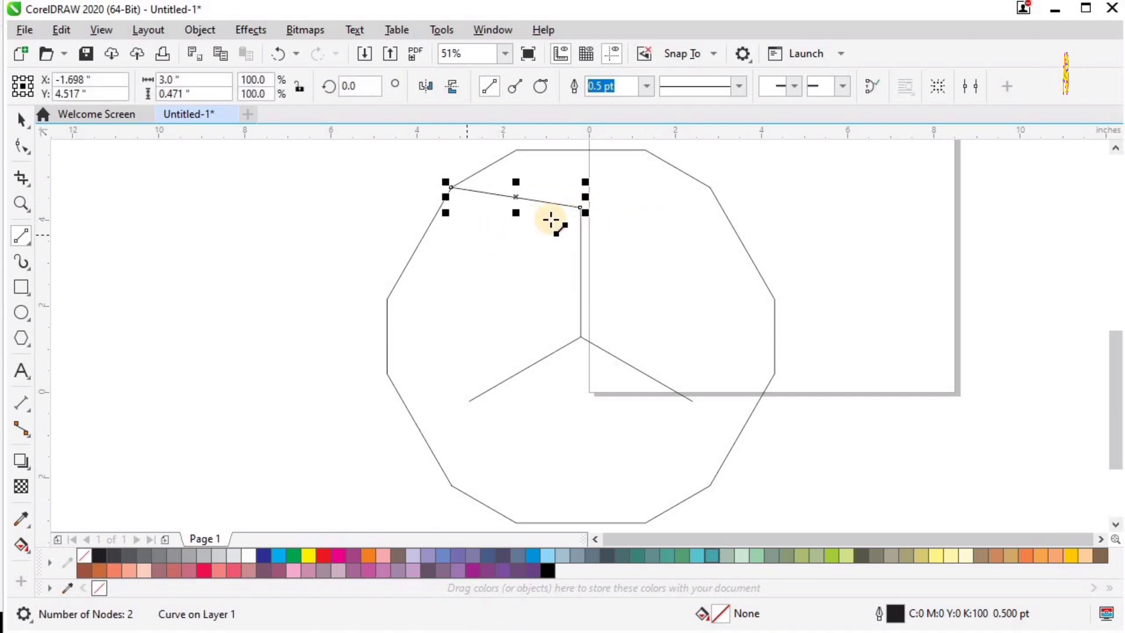
pyautogui.moveTo(710, 189); pyautogui.dragTo(580, 207)
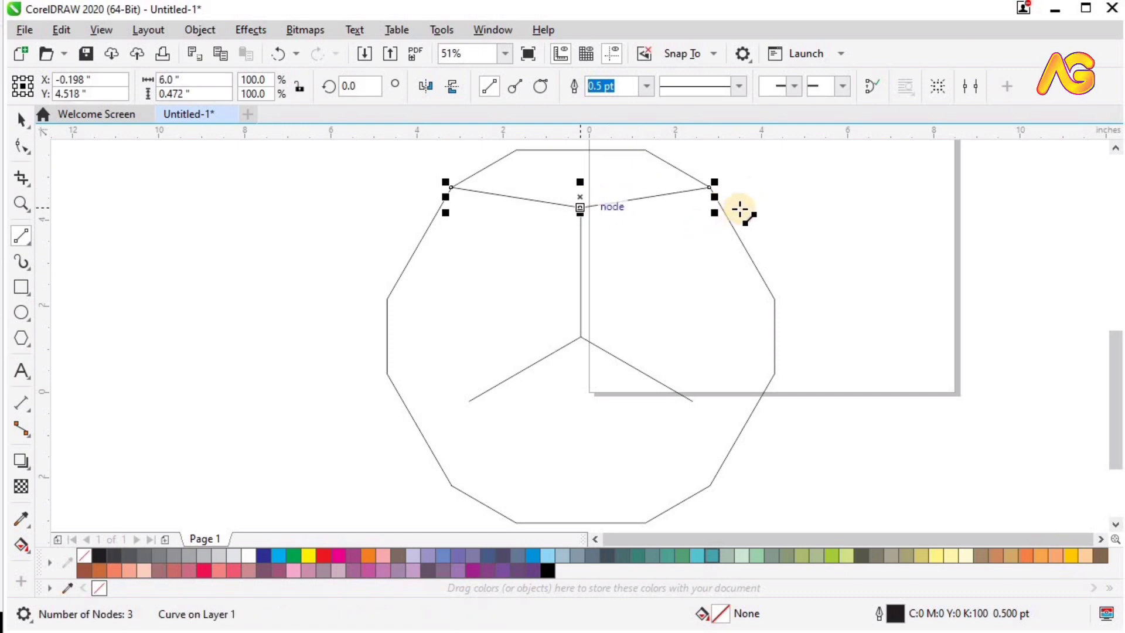
pyautogui.press('space')
pyautogui.click(753, 205)
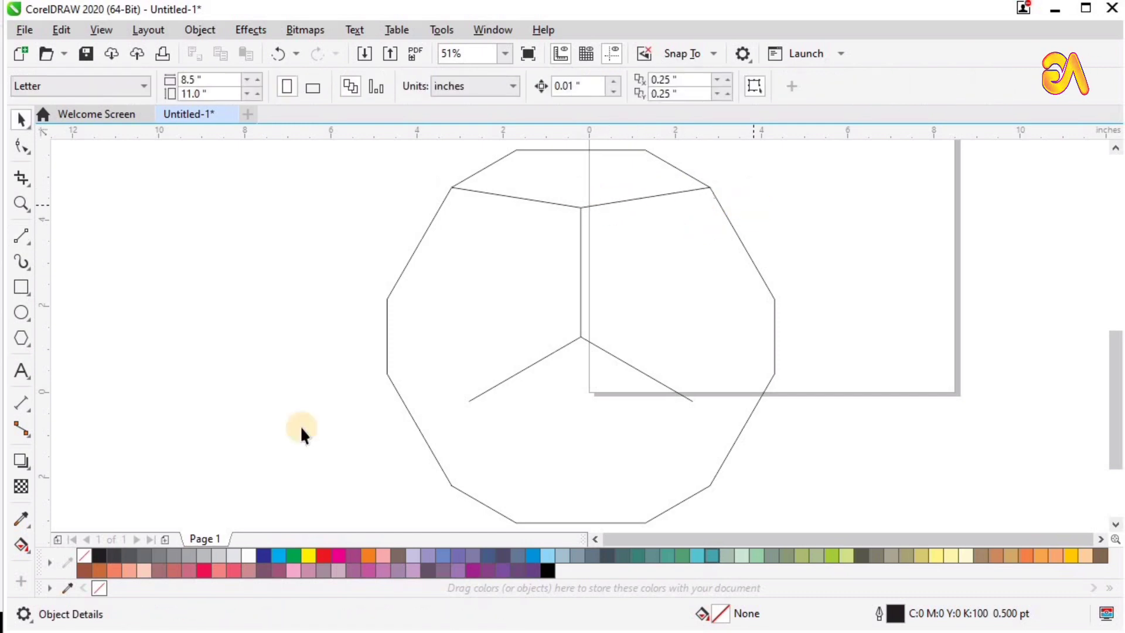
# Copy the V-shaped line at 120° and 240° around the twelve-sided shape's centre to join the other two spokes.
pyautogui.click(583, 205)
pyautogui.click(582, 205)
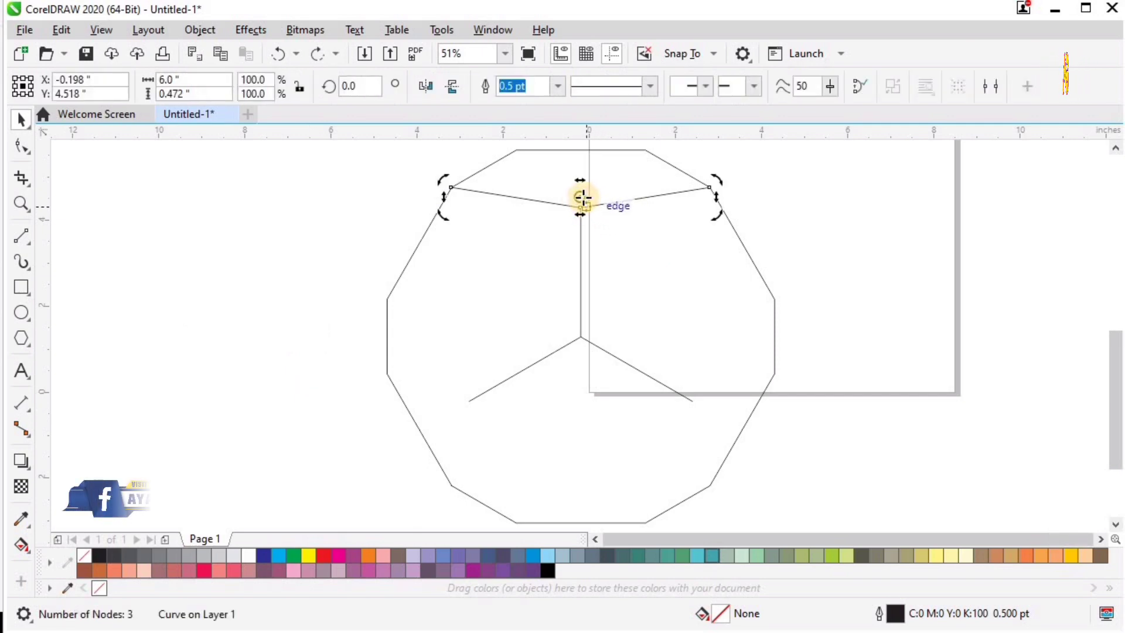
pyautogui.moveTo(580, 197); pyautogui.dragTo(580, 336)
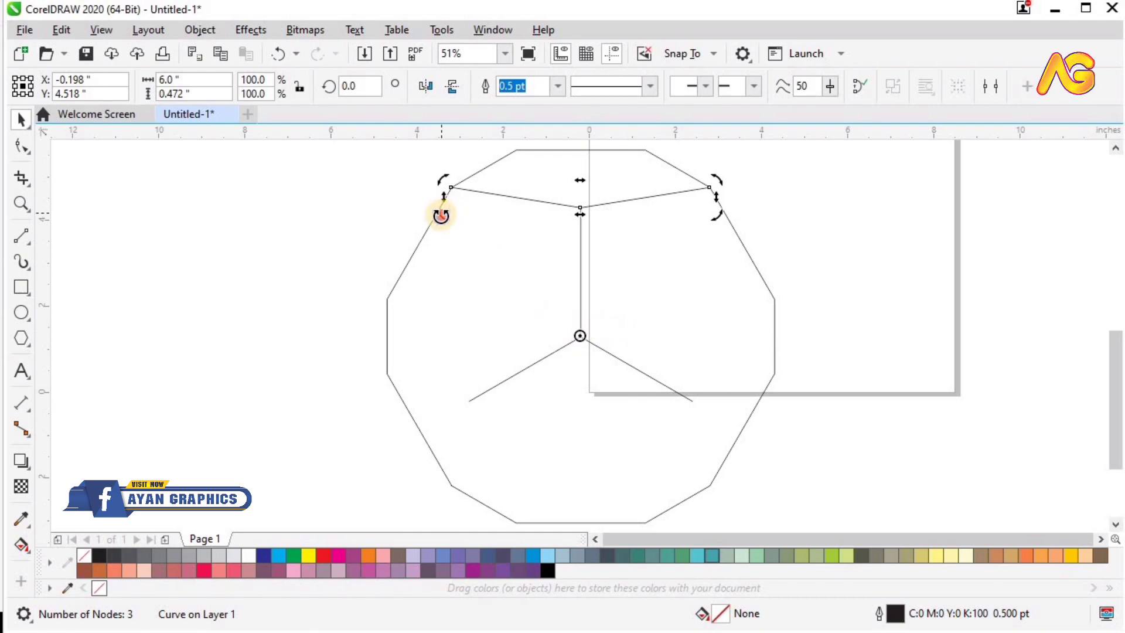
pyautogui.moveTo(442, 216); pyautogui.dragTo(568, 397)
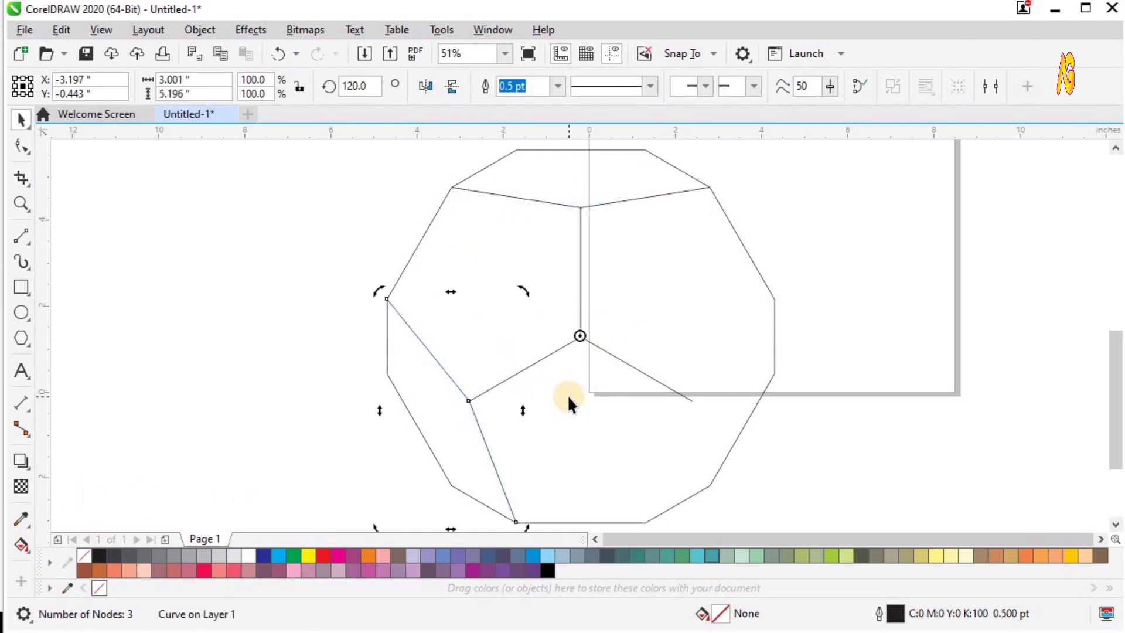
pyautogui.hotkey('ctrl', 'r')
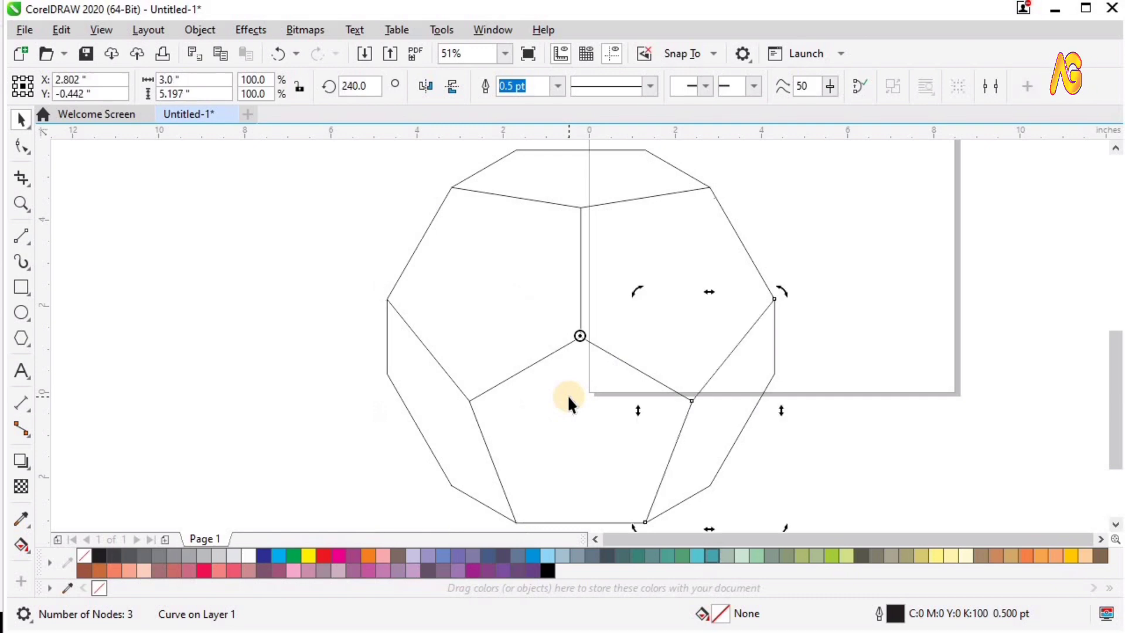
pyautogui.click(378, 294)
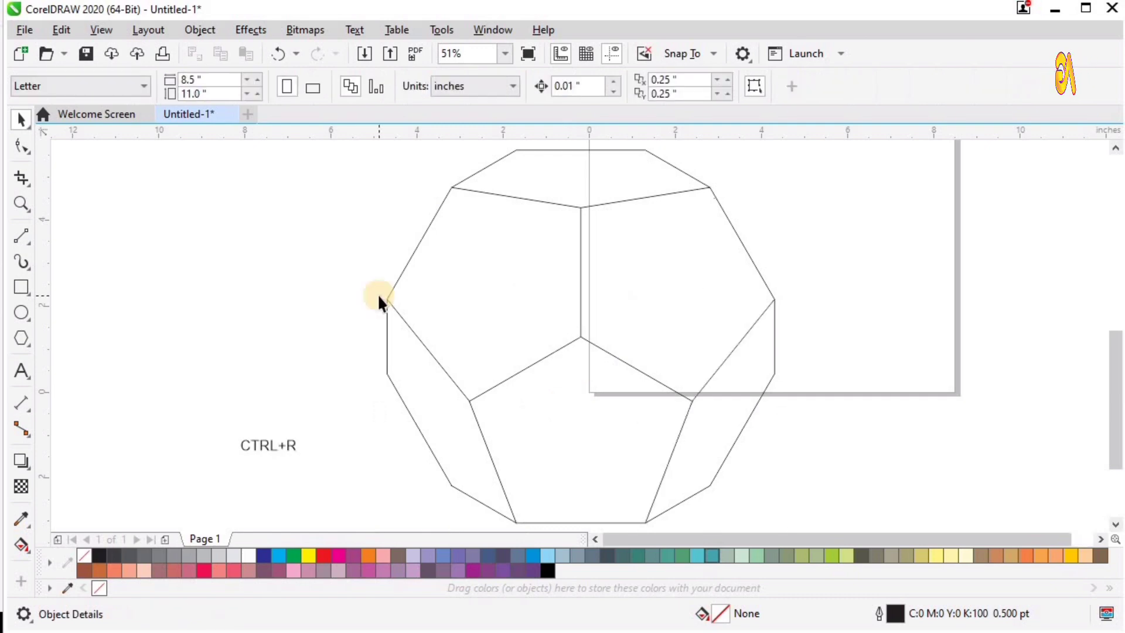
# Smart Fill the upper-left pentagon and the flat facet along the top edge as separate shapes.
pyautogui.click(29, 551)
pyautogui.click(68, 565)
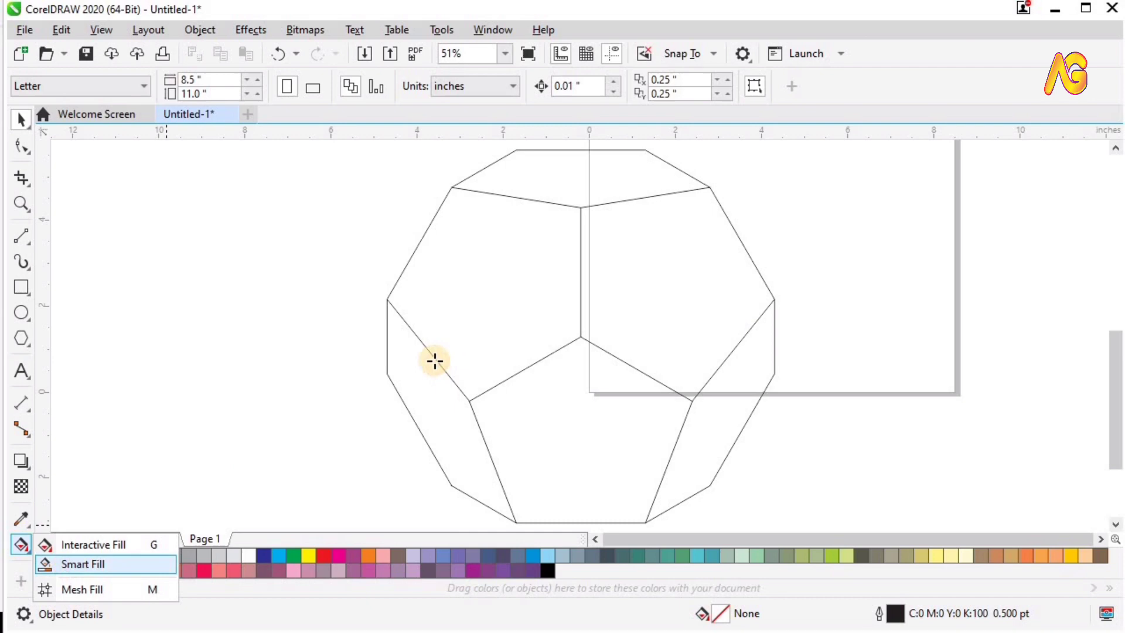
pyautogui.click(488, 266)
pyautogui.click(555, 171)
pyautogui.press('space')
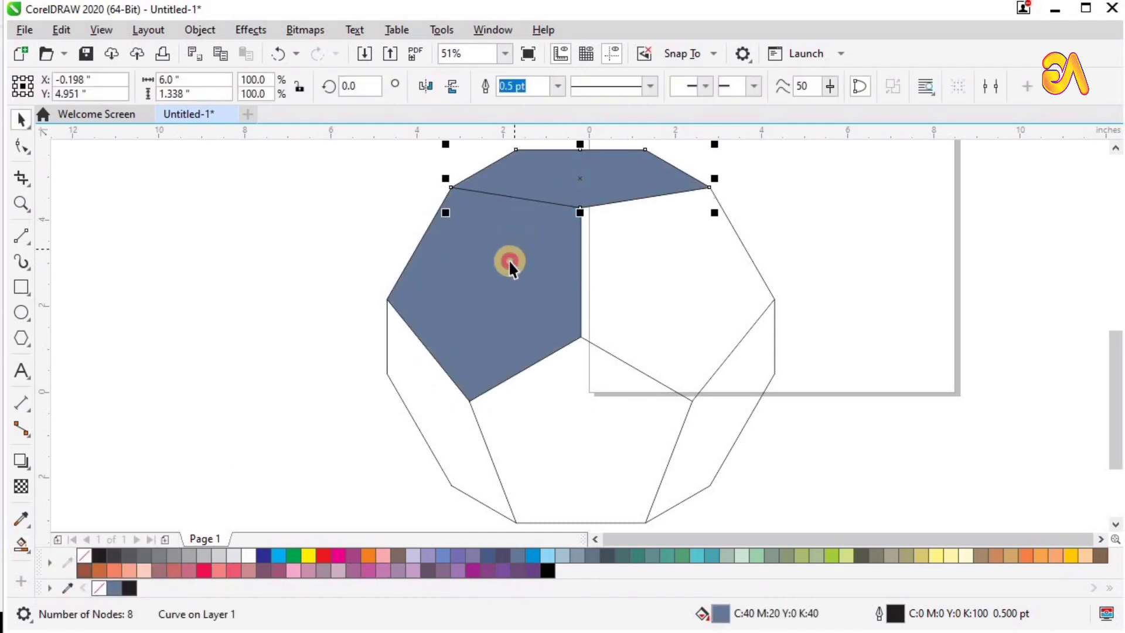
# Try to give the filled upper-left pentagon an inside contour with a 4" offset.
pyautogui.click(509, 264)
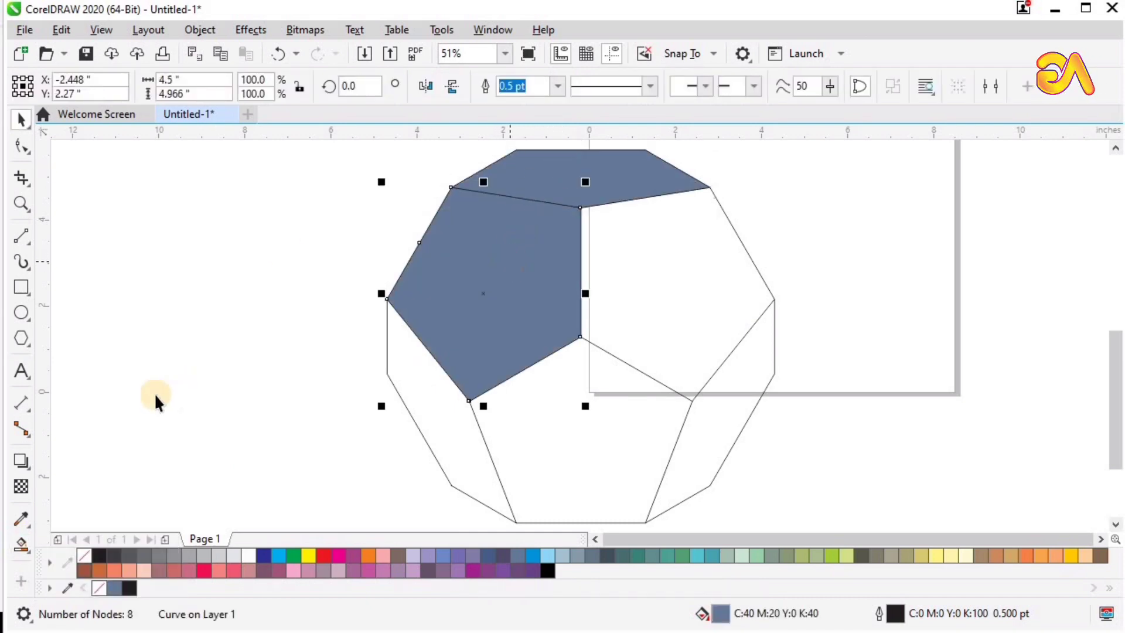
pyautogui.click(30, 469)
pyautogui.click(76, 481)
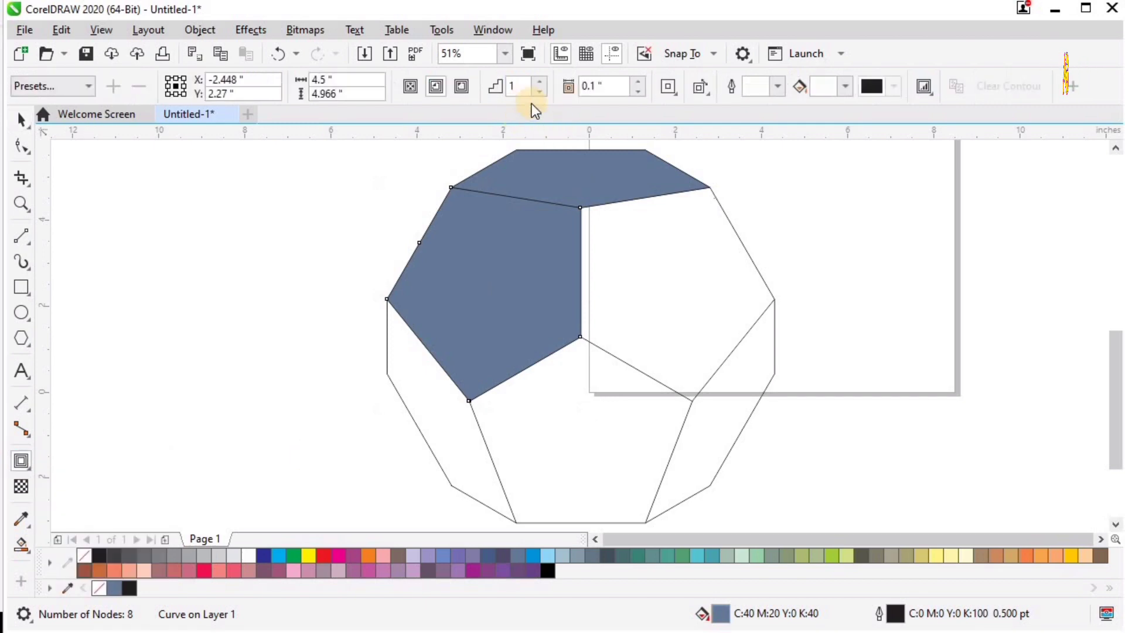
pyautogui.click(435, 86)
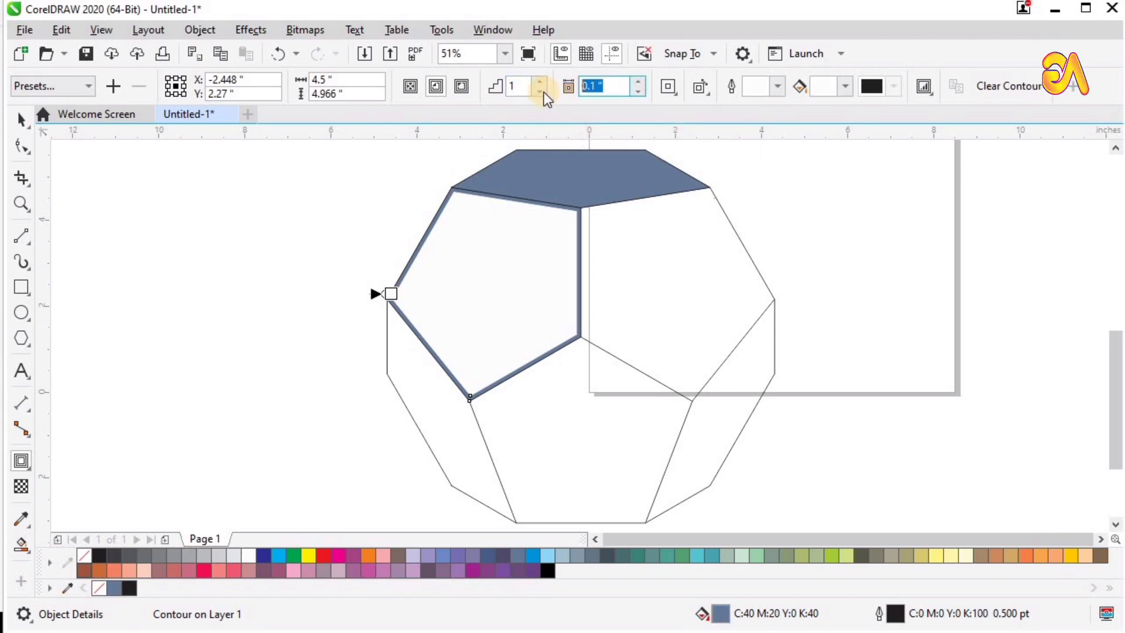
pyautogui.write('4')
pyautogui.press('Return')
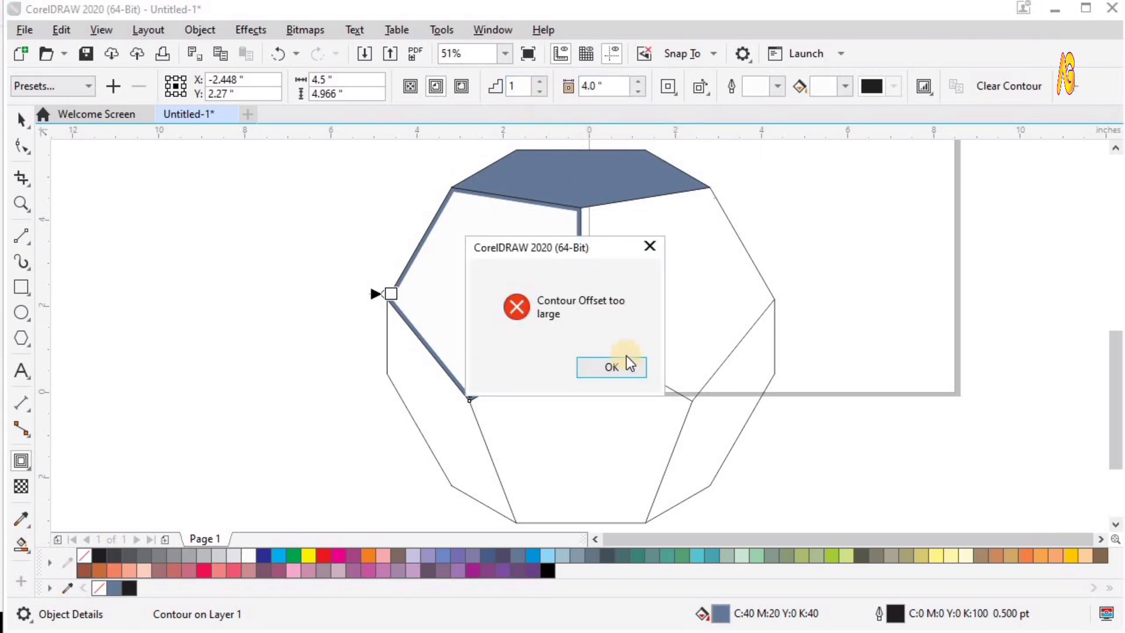
pyautogui.click(597, 369)
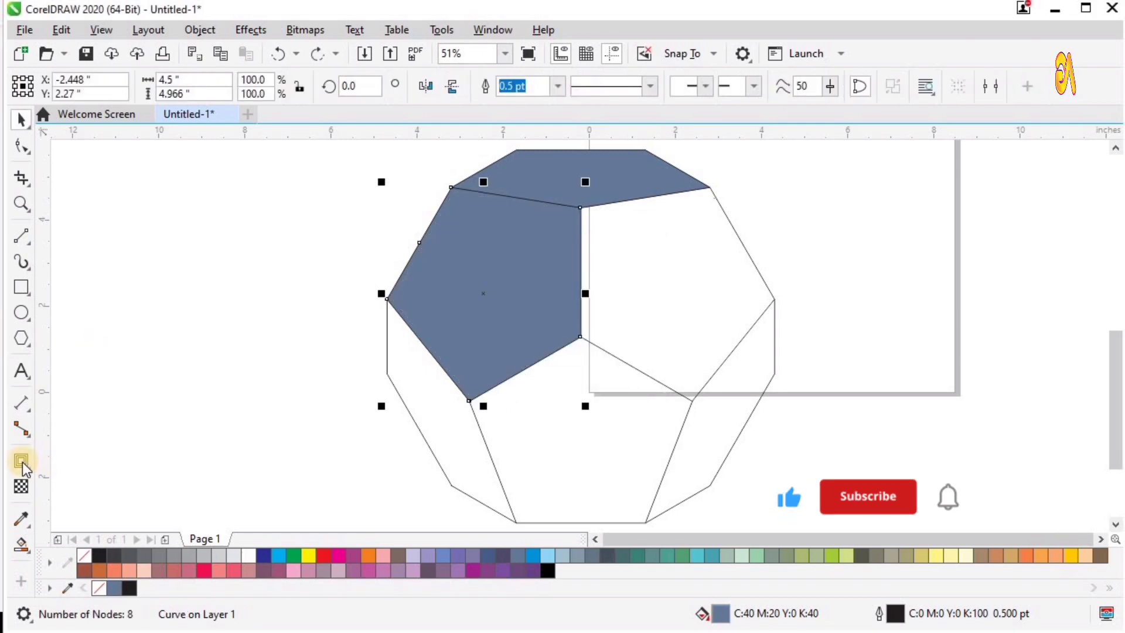
# Apply a one-step inside contour with a 0.4" offset to the upper-left pentagon.
pyautogui.click(22, 462)
pyautogui.click(514, 196)
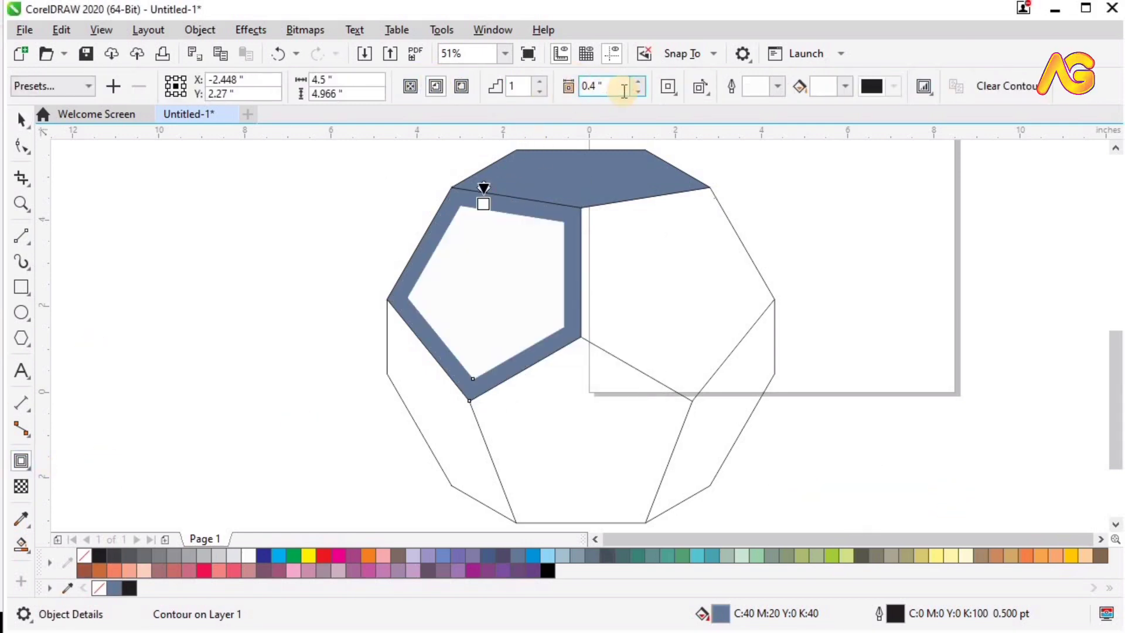
# Apply a one-step inside contour to the filled top facet and set its offset to 0.3".
pyautogui.click(496, 198)
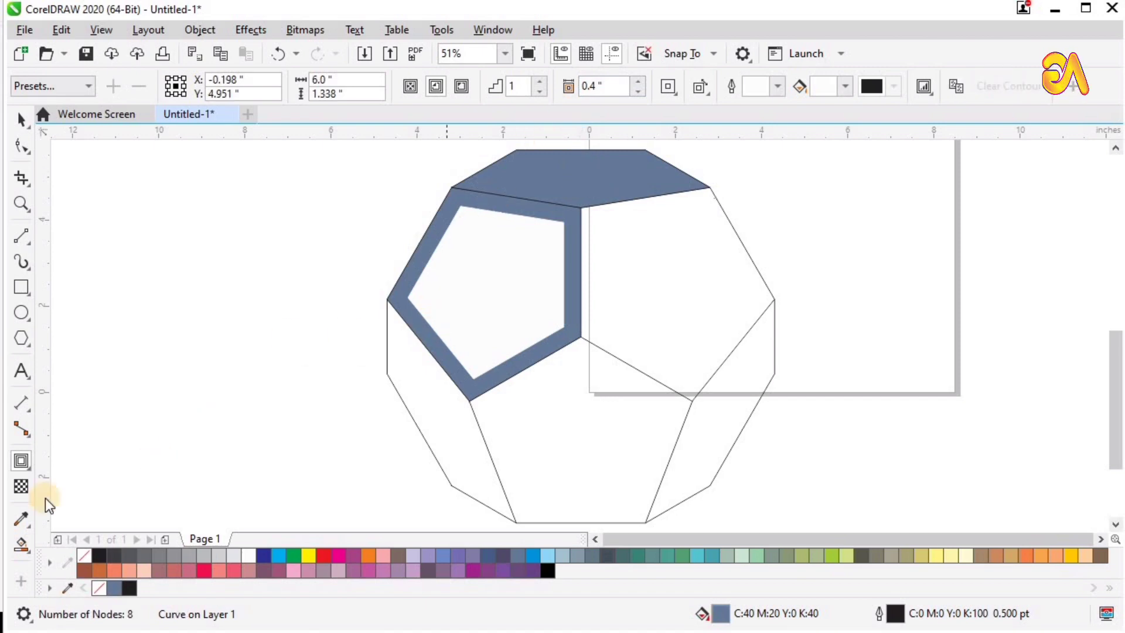
pyautogui.click(436, 87)
pyautogui.click(516, 88)
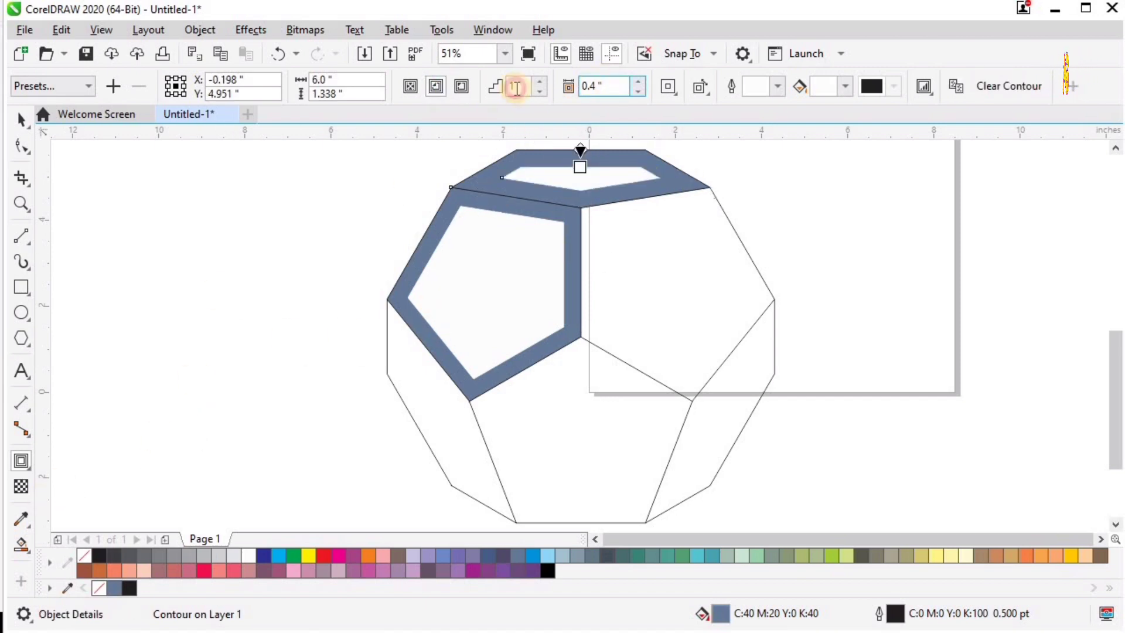
pyautogui.write('0.3')
pyautogui.press('Return')
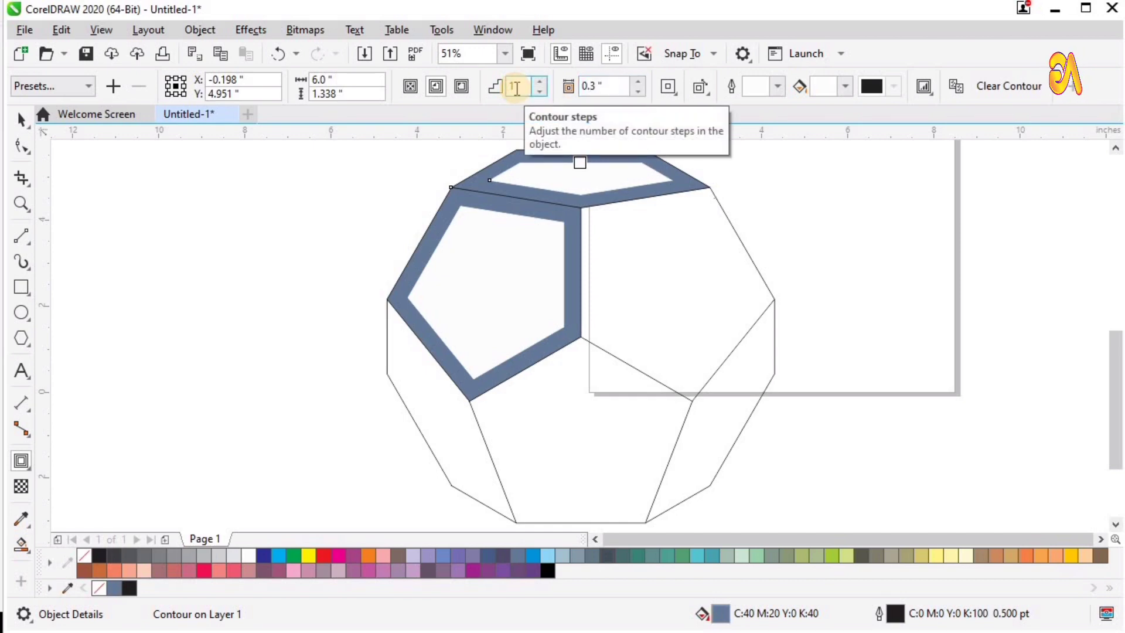
pyautogui.click(809, 238)
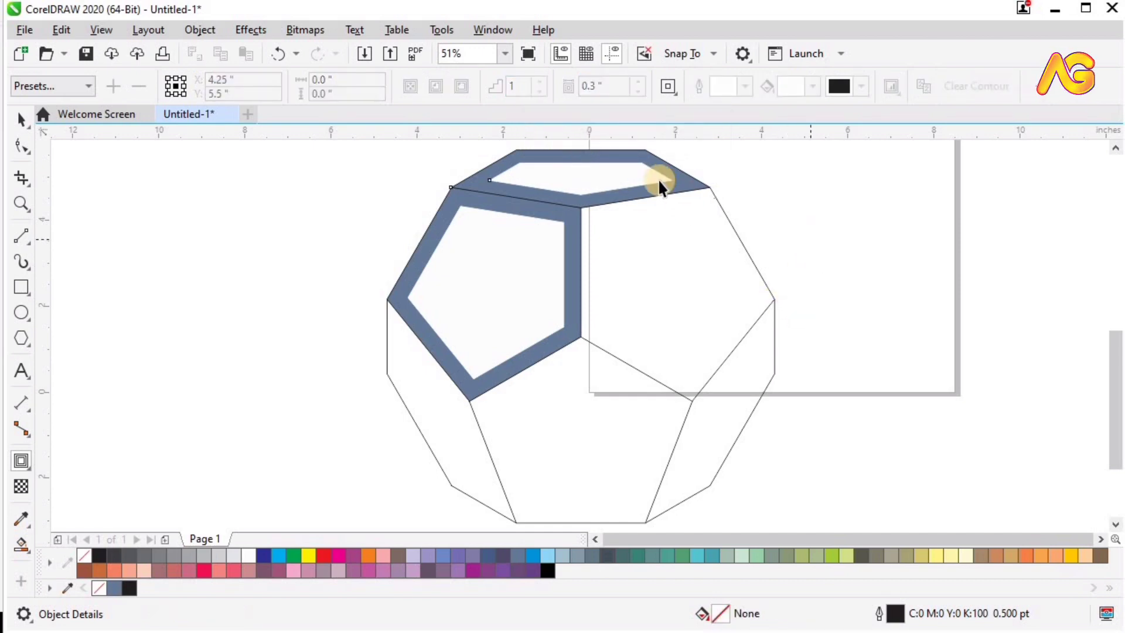
# Break apart the inside contours of the top facet and the upper-left pentagon into separate curves.
pyautogui.press('space')
pyautogui.click(624, 155)
pyautogui.rightClick(623, 156)
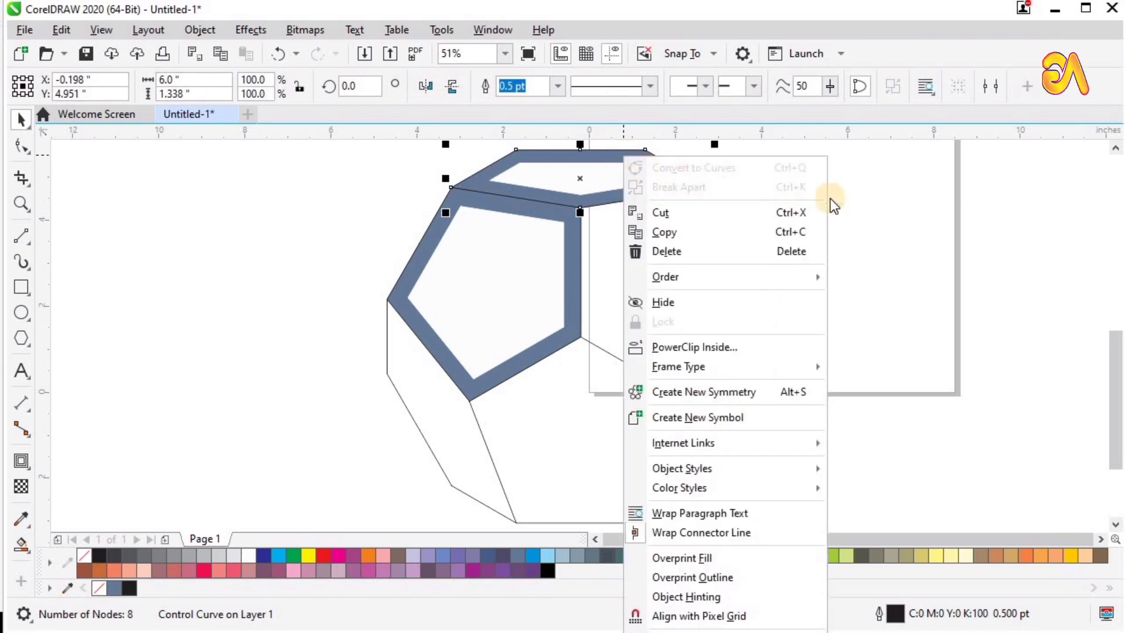
pyautogui.press('Escape')
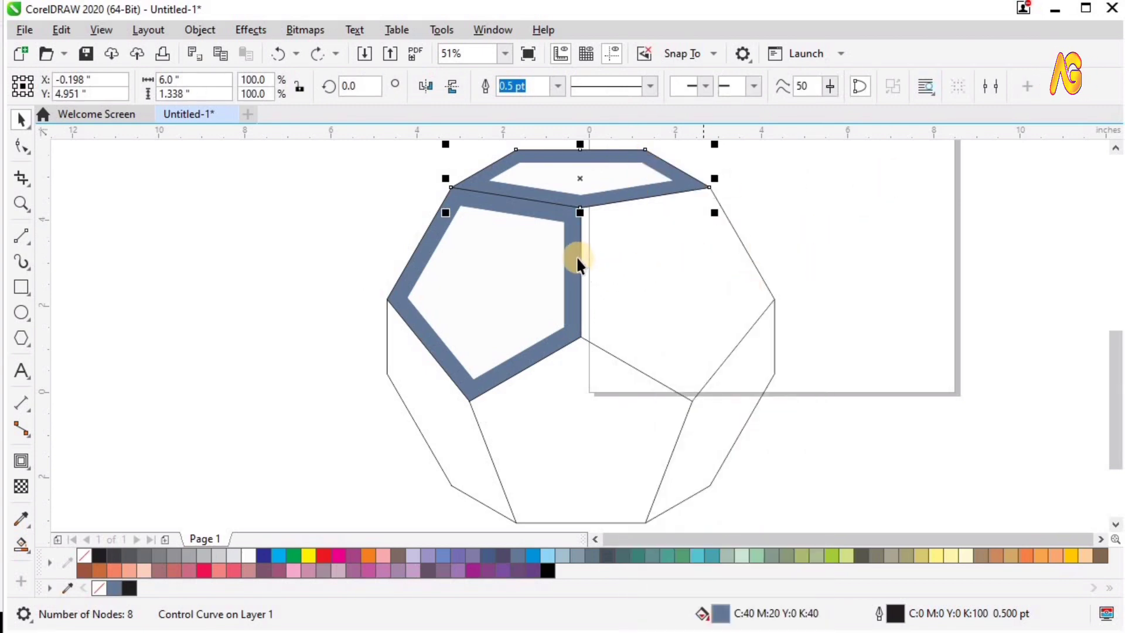
pyautogui.keyDown('shift'); pyautogui.click(590, 195); pyautogui.keyUp('shift')
pyautogui.rightClick(592, 196)
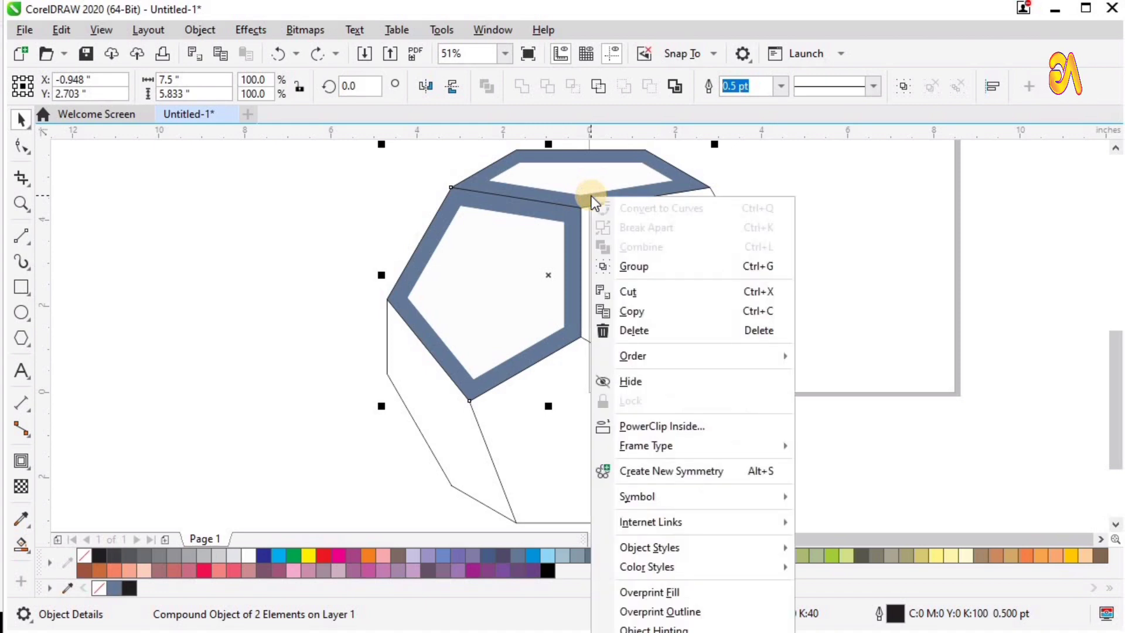
pyautogui.click(568, 234)
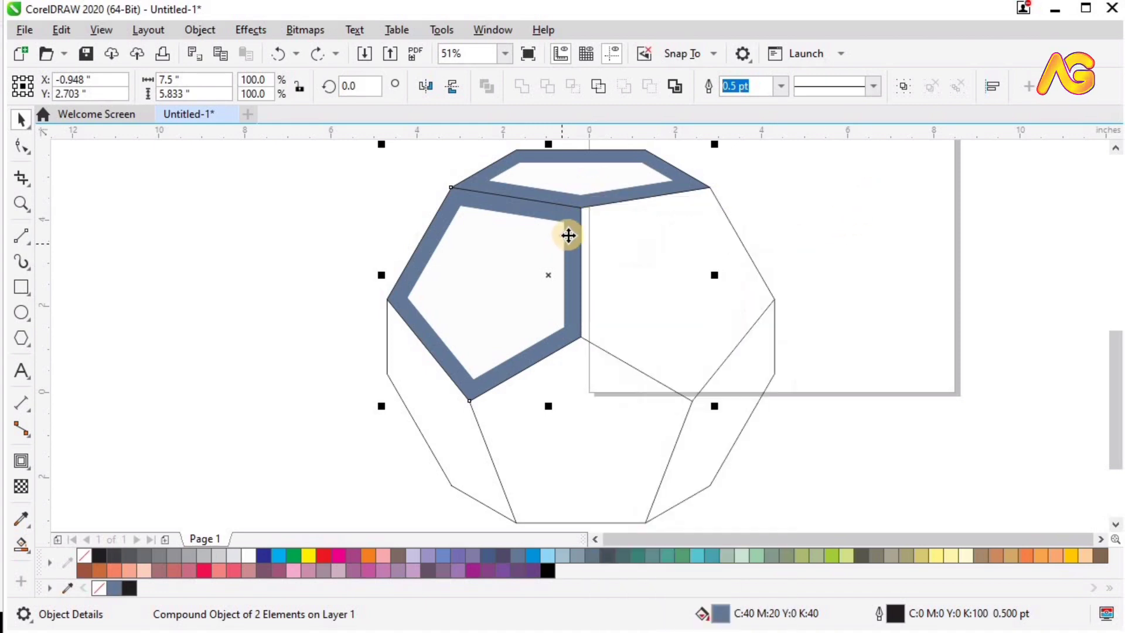
pyautogui.rightClick(774, 241)
pyautogui.click(786, 235)
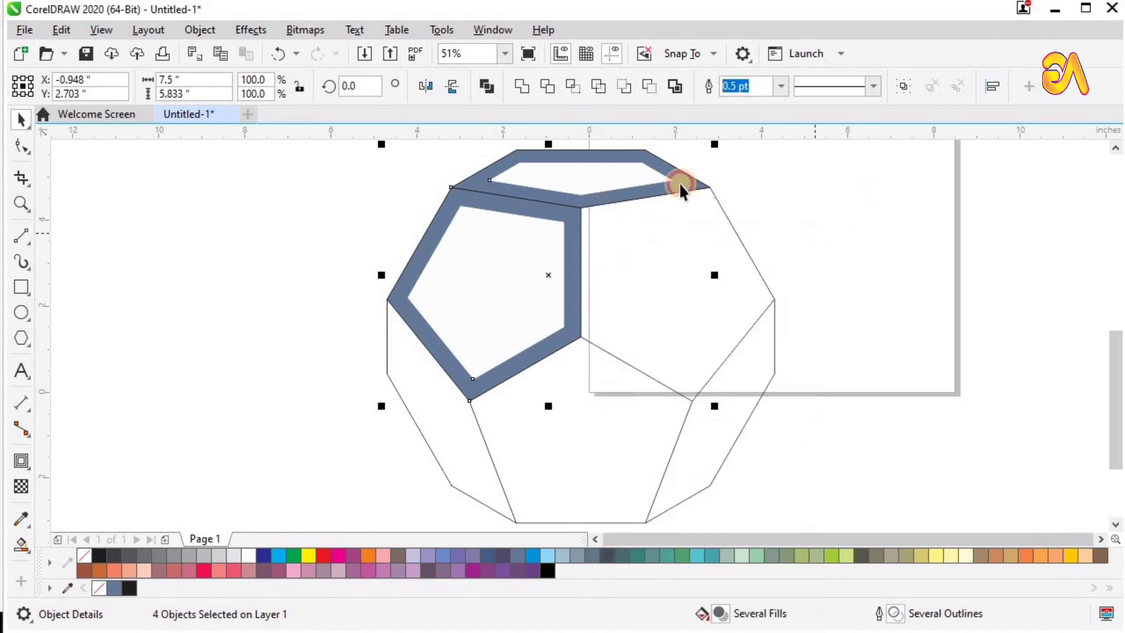
# Check that the top facet's outer shape and inset are separate curves, moving the inset slightly and undoing the move.
pyautogui.press('Escape')
pyautogui.click(668, 192)
pyautogui.rightClick(668, 192)
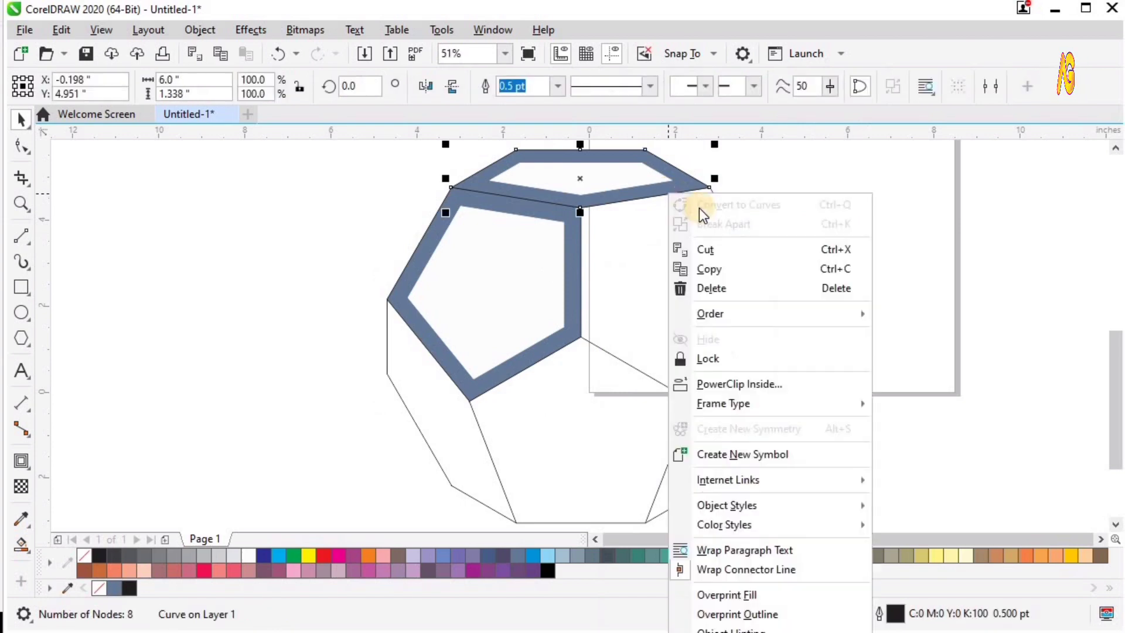
pyautogui.click(872, 178)
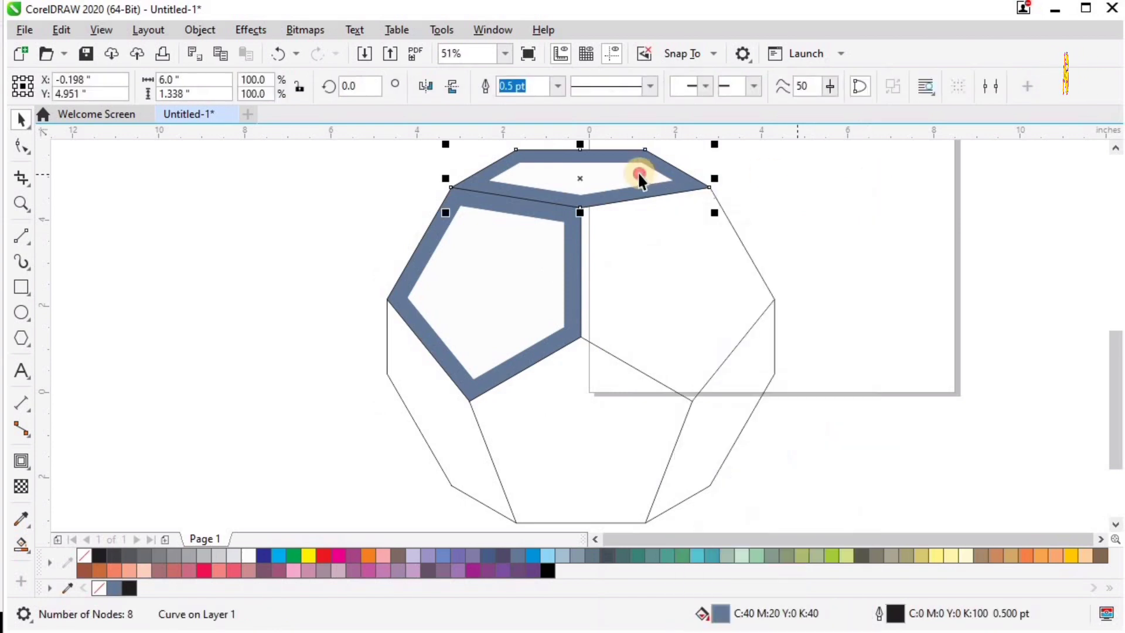
pyautogui.click(639, 173)
pyautogui.rightClick(639, 173)
pyautogui.click(909, 223)
pyautogui.click(613, 184)
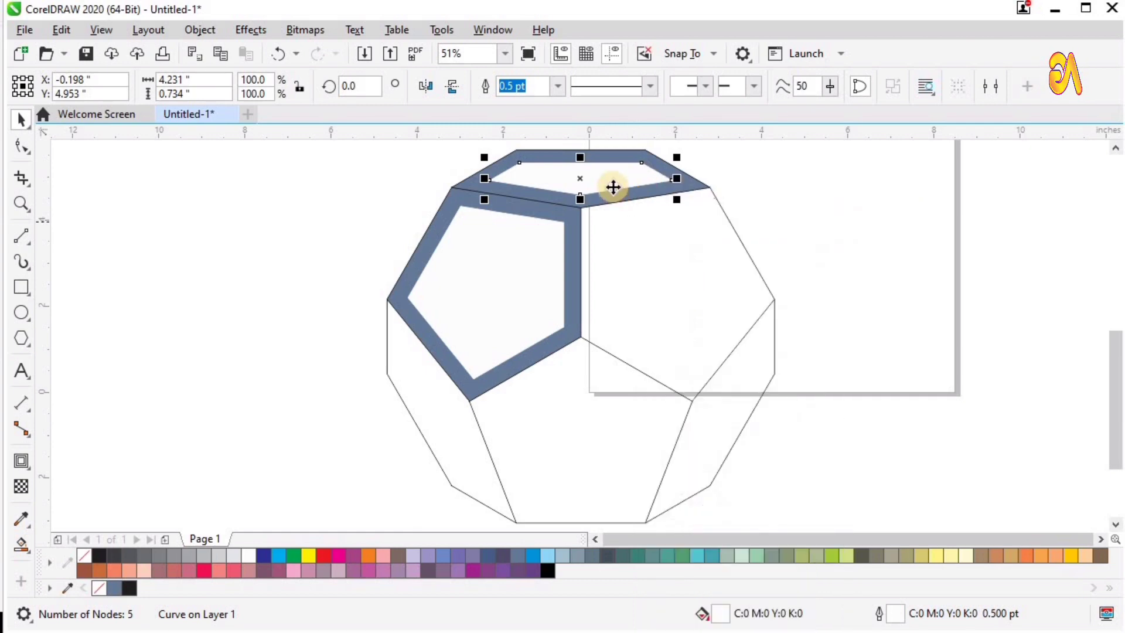
pyautogui.moveTo(543, 186); pyautogui.dragTo(542, 218)
pyautogui.hotkey('ctrl', 'z')
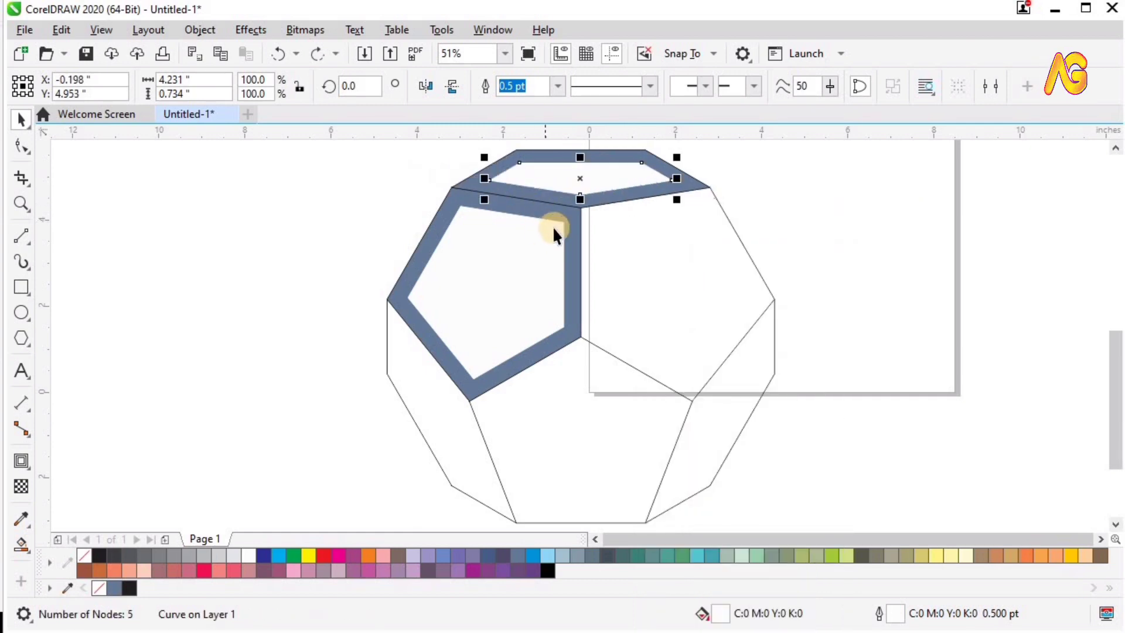
pyautogui.click(512, 275)
pyautogui.click(823, 212)
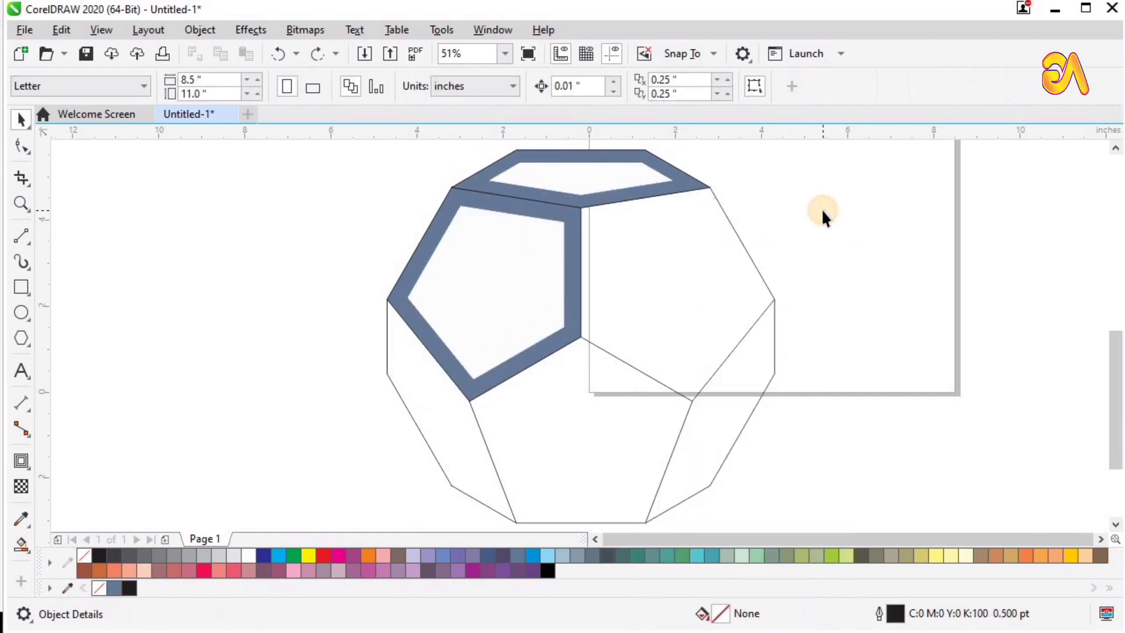
# Cut the inset out of the top facet with Back Minus Front to make it a hollow frame.
pyautogui.click(619, 181)
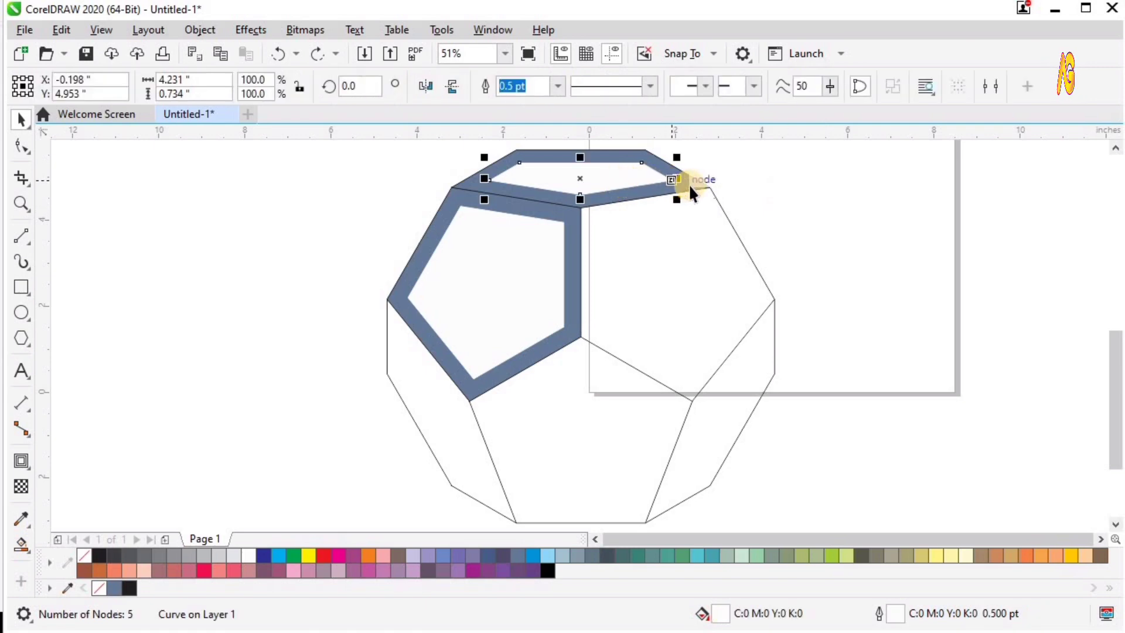
pyautogui.keyDown('shift'); pyautogui.click(683, 185); pyautogui.keyUp('shift')
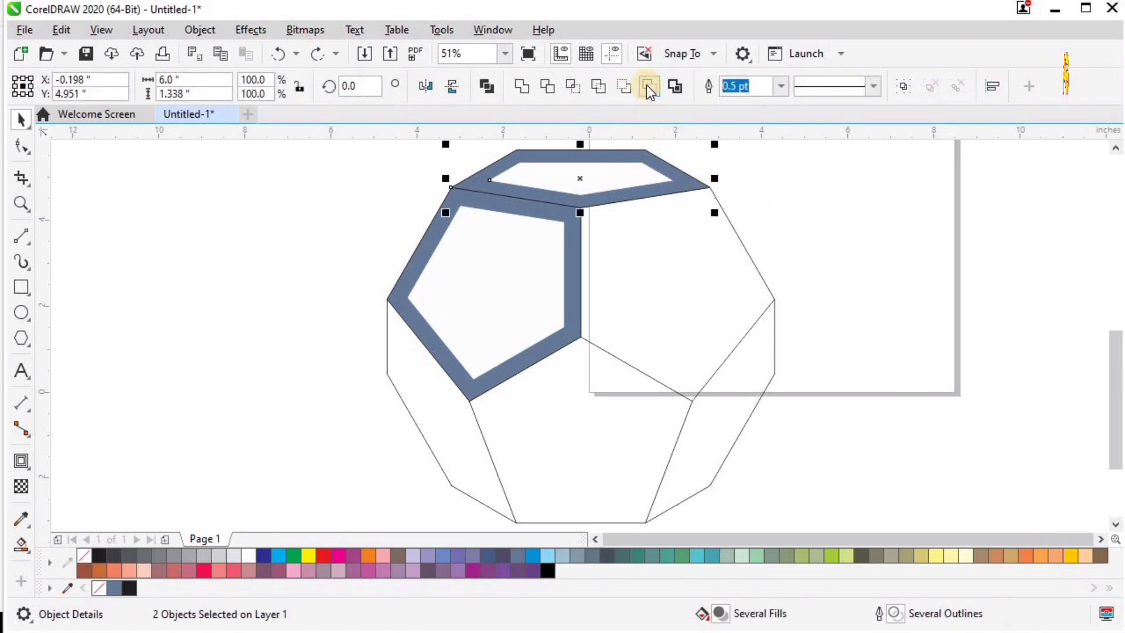
pyautogui.click(648, 88)
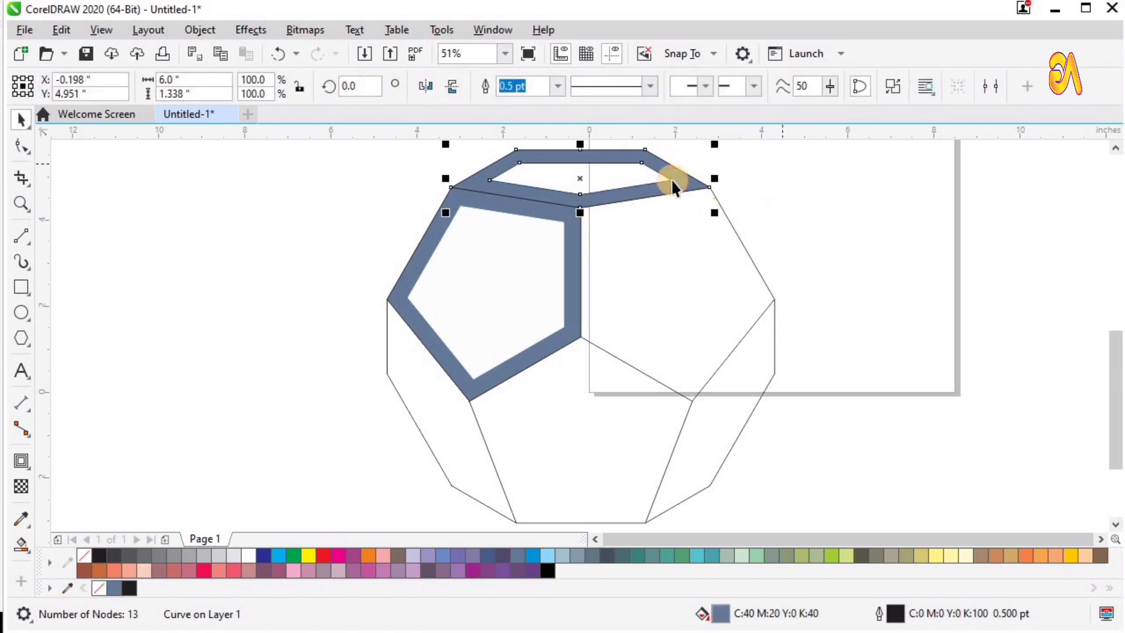
pyautogui.moveTo(672, 180); pyautogui.dragTo(824, 173)
pyautogui.hotkey('ctrl', 'z')
# Cut the inset out of the upper-left pentagon with Back Minus Front to make it a hollow frame.
pyautogui.click(563, 267)
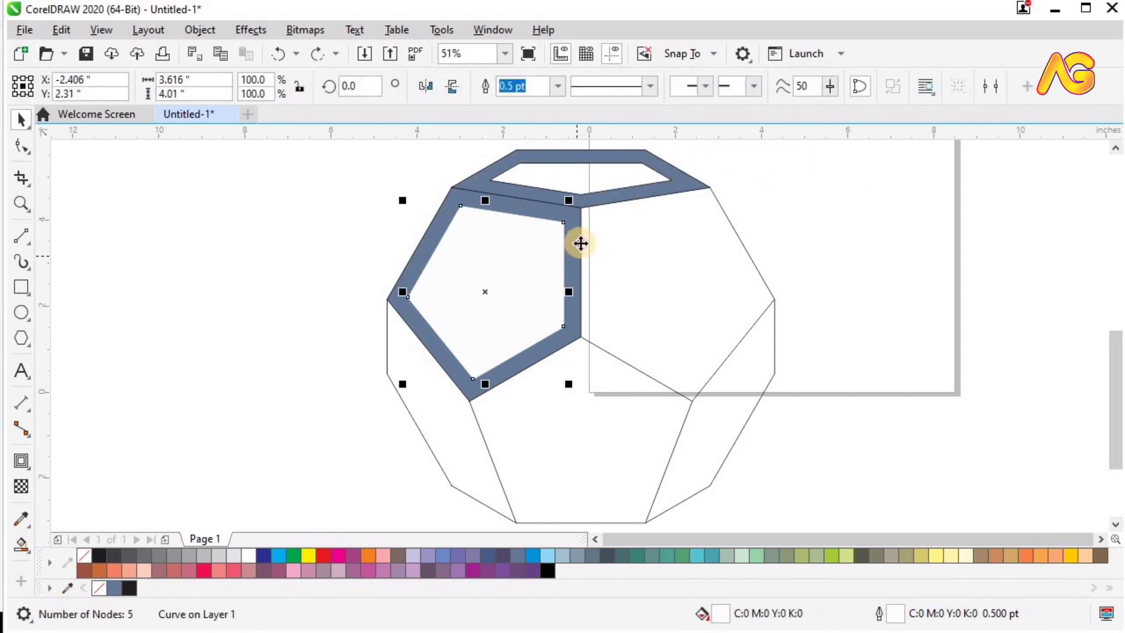
pyautogui.keyDown('shift'); pyautogui.click(580, 244); pyautogui.keyUp('shift')
pyautogui.click(648, 88)
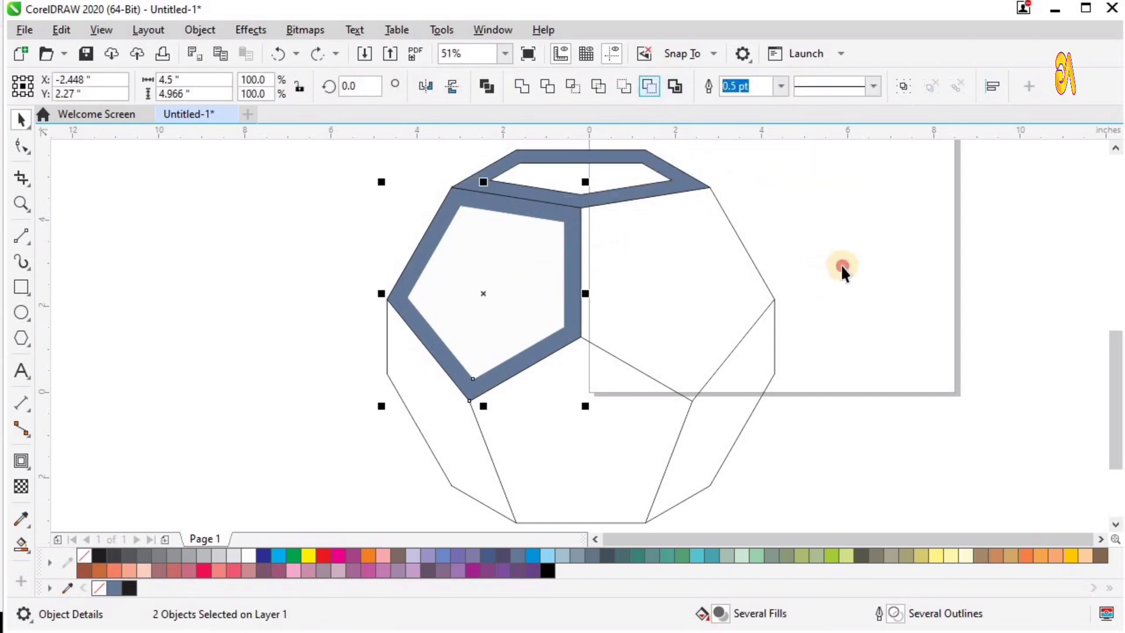
pyautogui.click(556, 267)
pyautogui.moveTo(575, 272); pyautogui.dragTo(507, 283)
pyautogui.hotkey('ctrl', 'z')
pyautogui.click(870, 232)
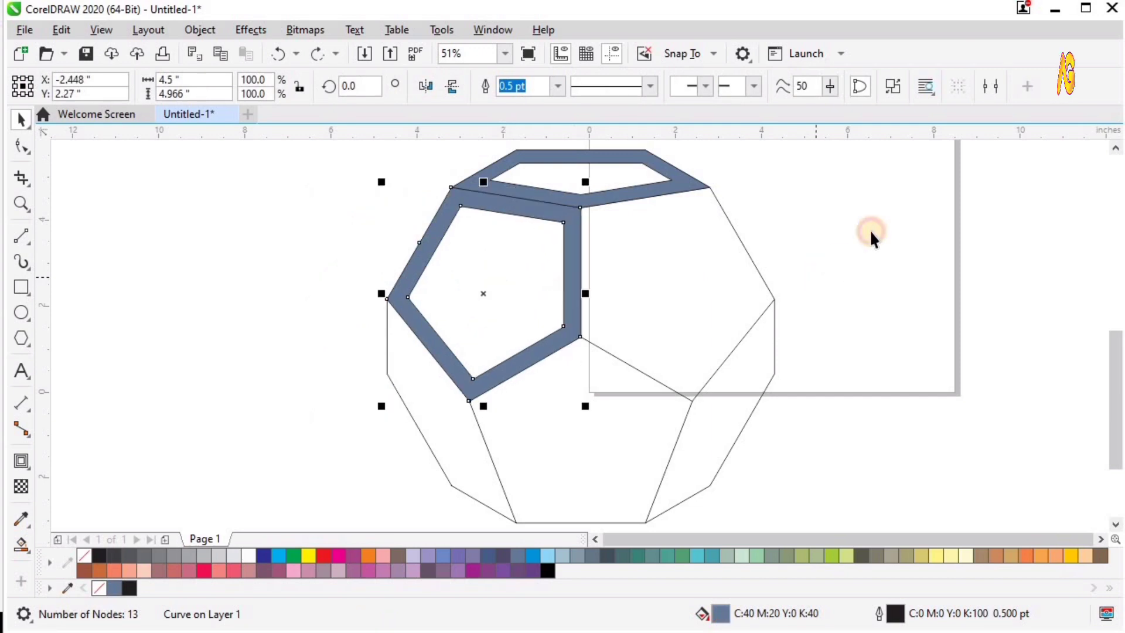
# Group the hollow upper-left pentagon with the hollow top facet.
pyautogui.click(612, 191)
pyautogui.keyDown('shift'); pyautogui.click(615, 191); pyautogui.keyUp('shift')
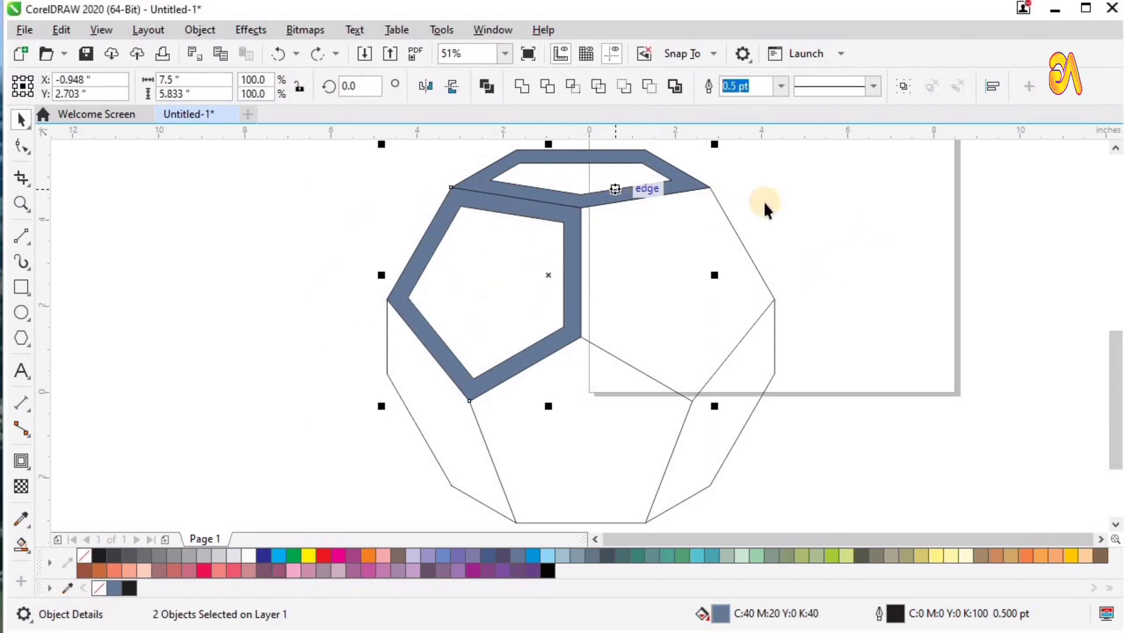
pyautogui.click(905, 87)
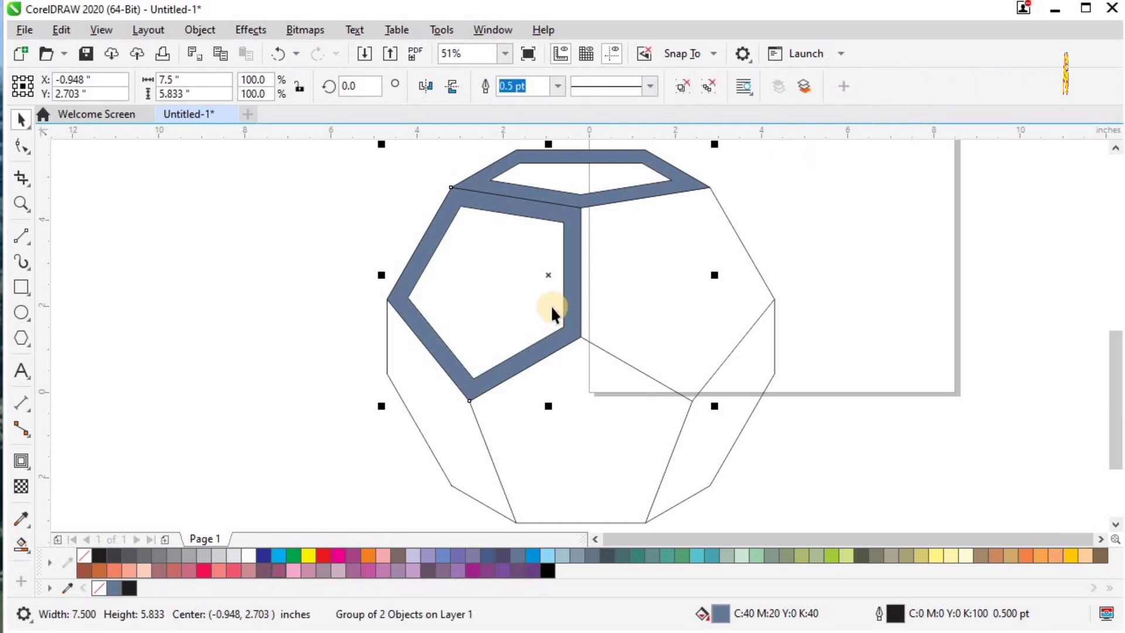
# Set the group's rotation centre at the vertex where the three pentagons meet and create two copies, each rotated a further 120°.
pyautogui.click(551, 275)
pyautogui.moveTo(551, 280); pyautogui.dragTo(582, 339)
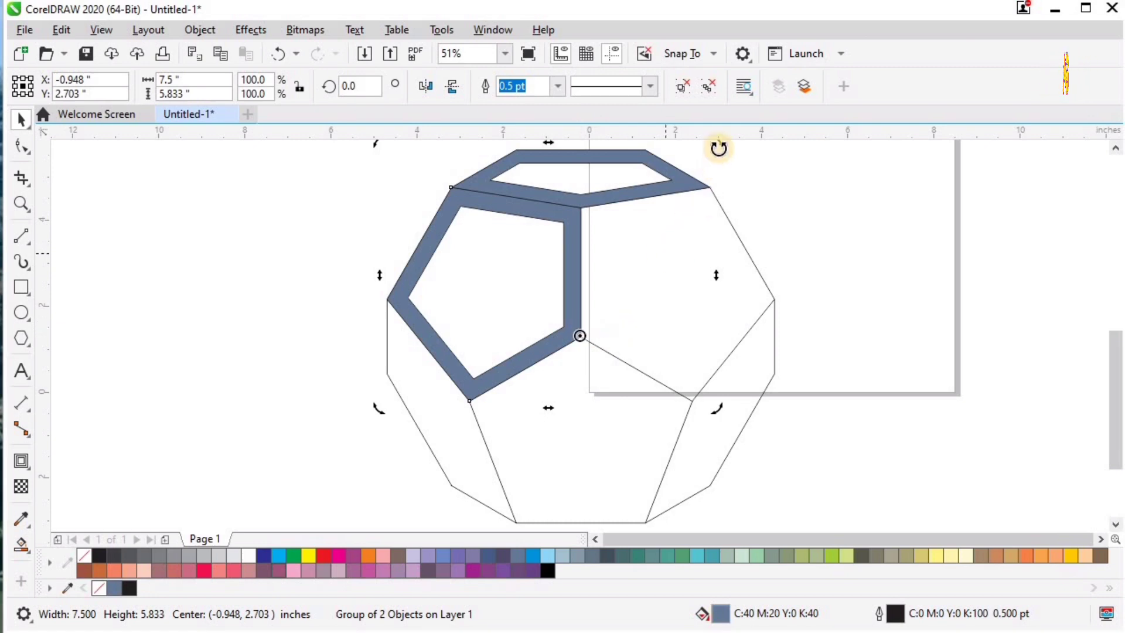
pyautogui.moveTo(720, 145); pyautogui.dragTo(428, 328)
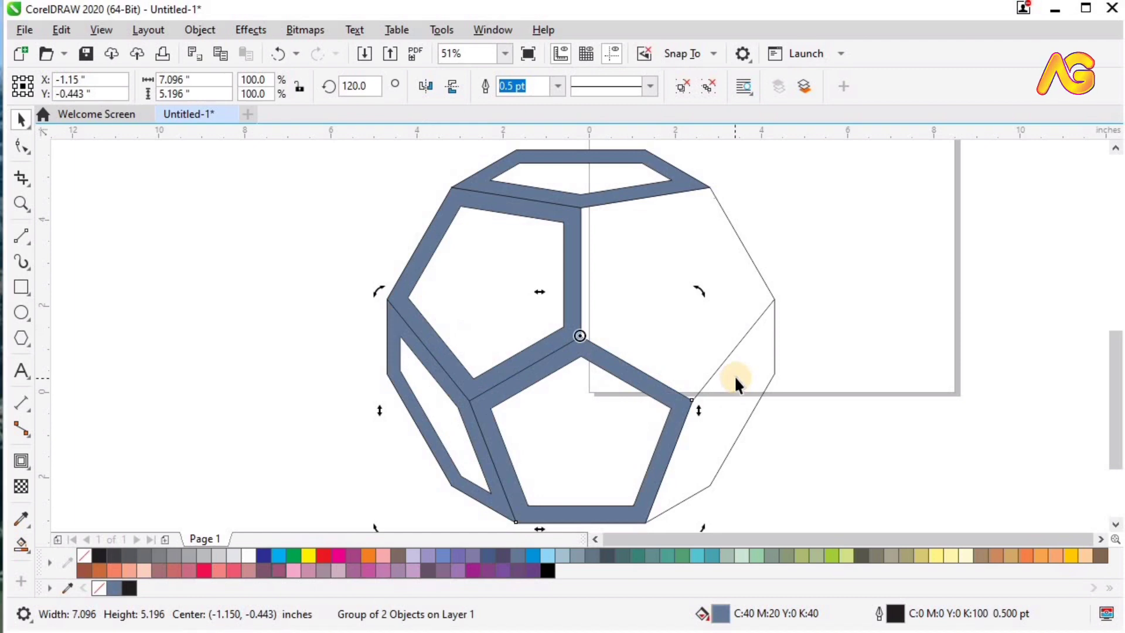
pyautogui.hotkey('ctrl', 'r')
pyautogui.click(923, 245)
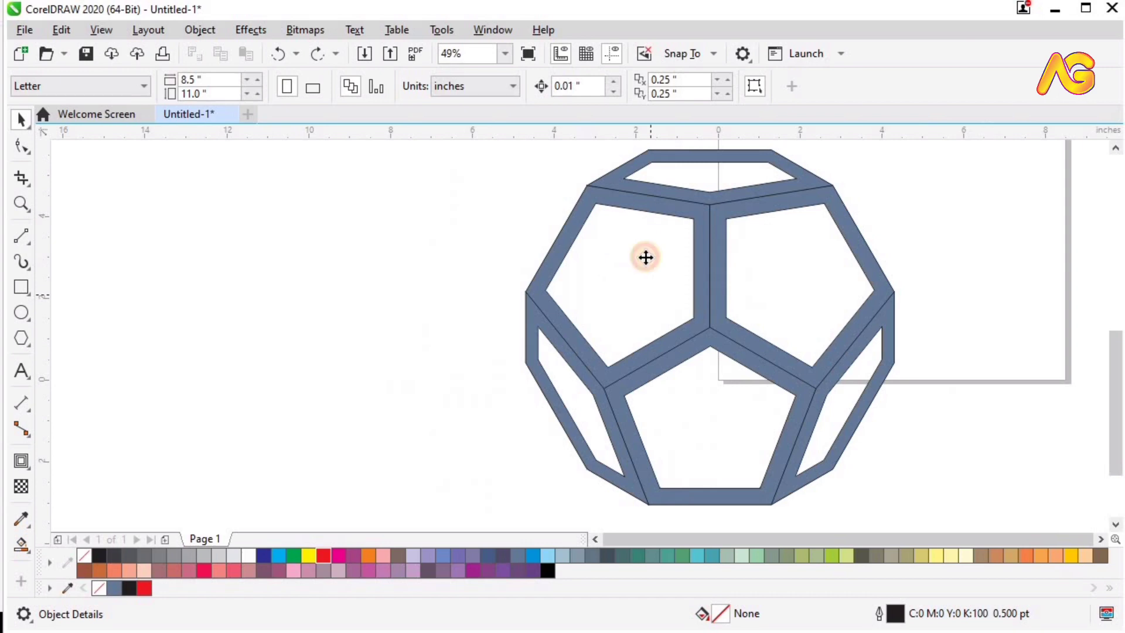
# Move the plain twelve-sided shape away to the left of the design and remove the outline from all the hollow frames.
pyautogui.moveTo(645, 257); pyautogui.dragTo(106, 234)
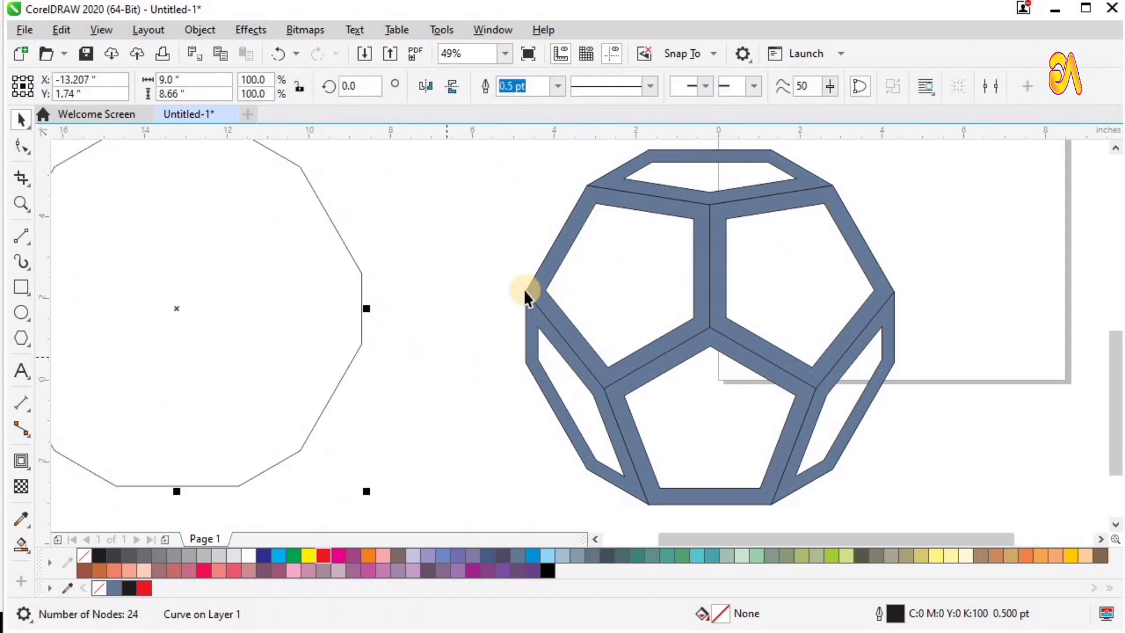
pyautogui.scroll(-2, 489, 370)
pyautogui.moveTo(764, 462); pyautogui.dragTo(765, 463)
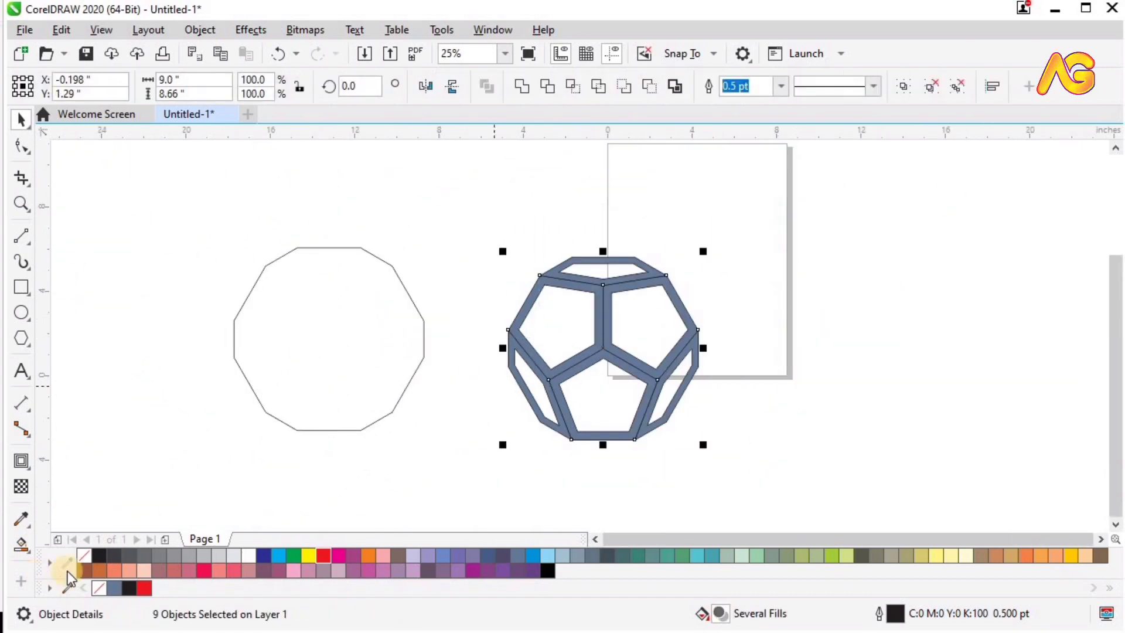
pyautogui.press('F2')
pyautogui.moveTo(394, 204); pyautogui.dragTo(821, 493)
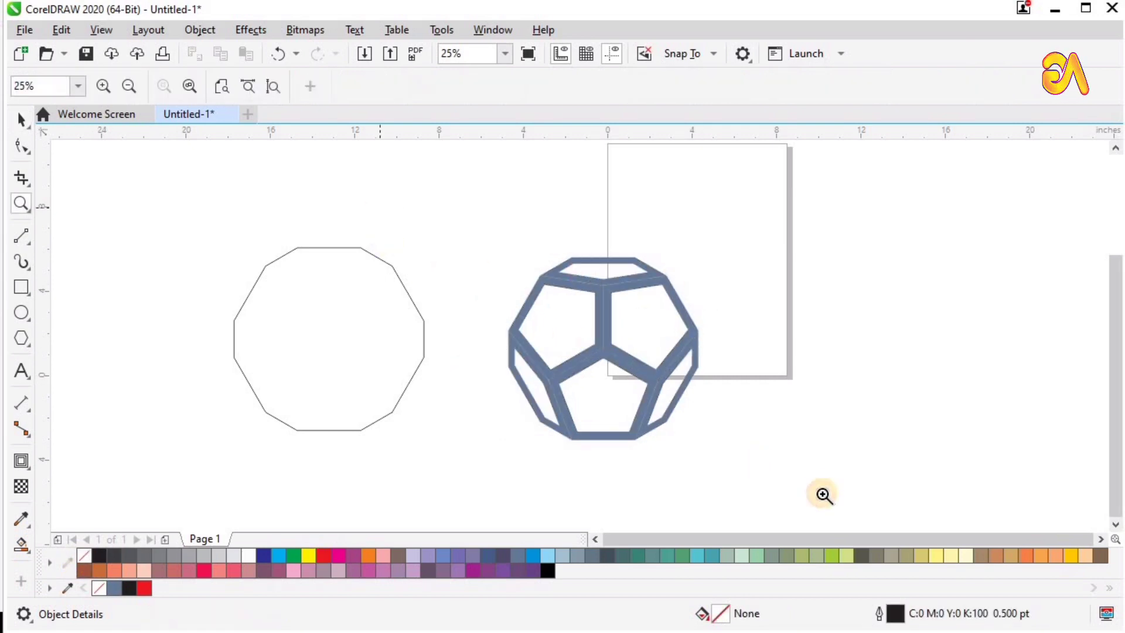
# Ungroup all the groups in the hollow frame design.
pyautogui.press('space')
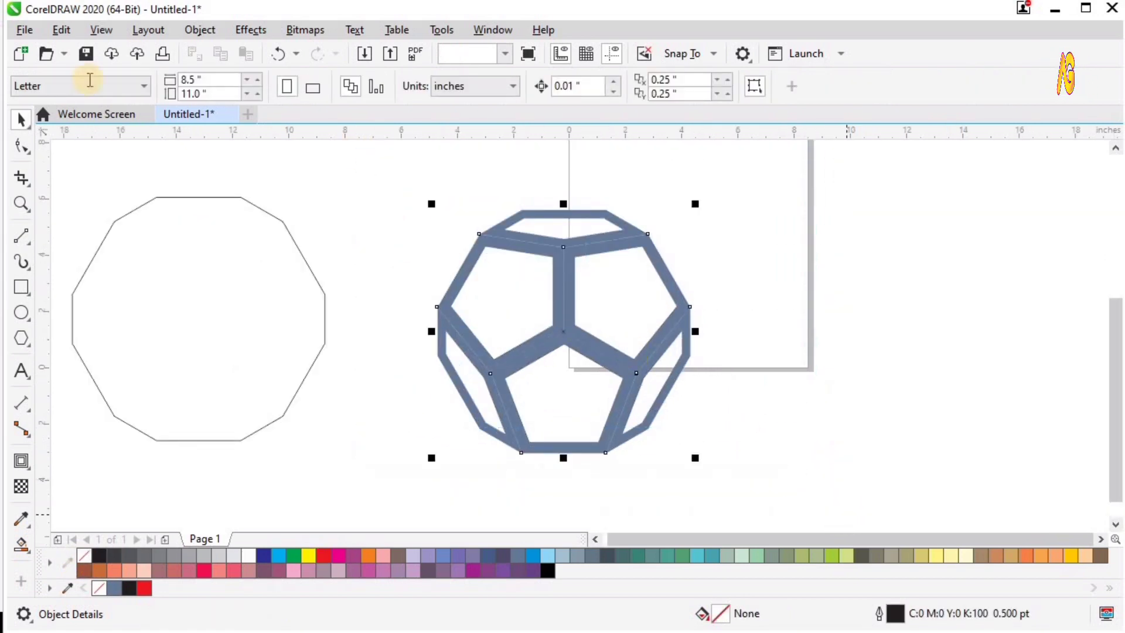
pyautogui.click(190, 29)
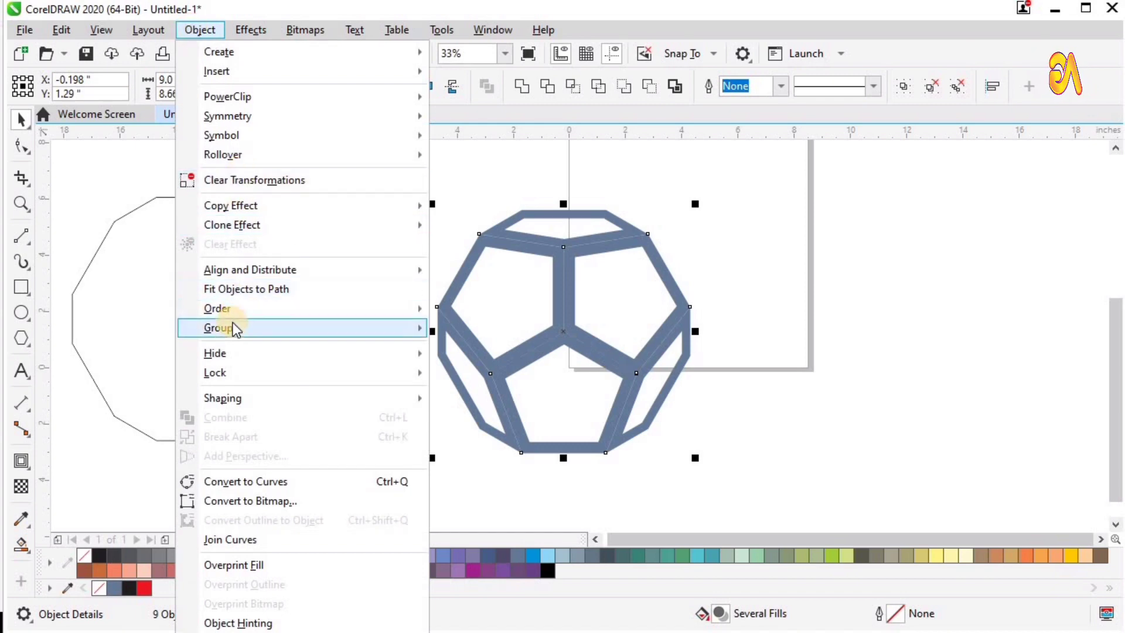
pyautogui.moveTo(234, 322)
pyautogui.click(487, 367)
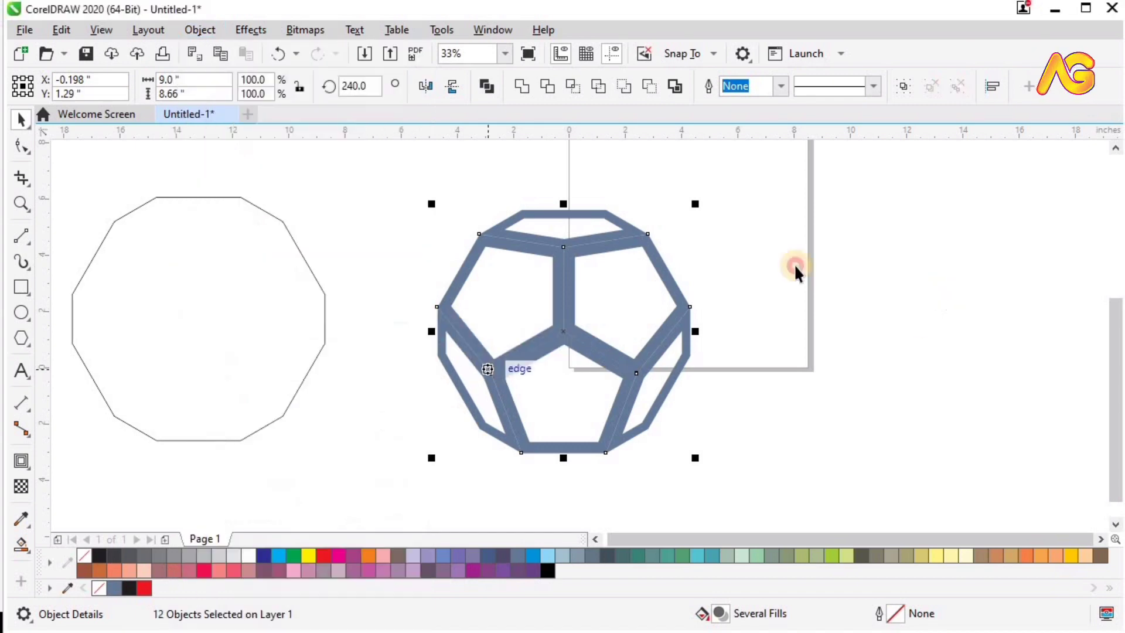
# Try moving the top facet frame and the upper-right pentagon frame out of the design, undoing each move.
pyautogui.click(634, 178)
pyautogui.moveTo(604, 217); pyautogui.dragTo(635, 178)
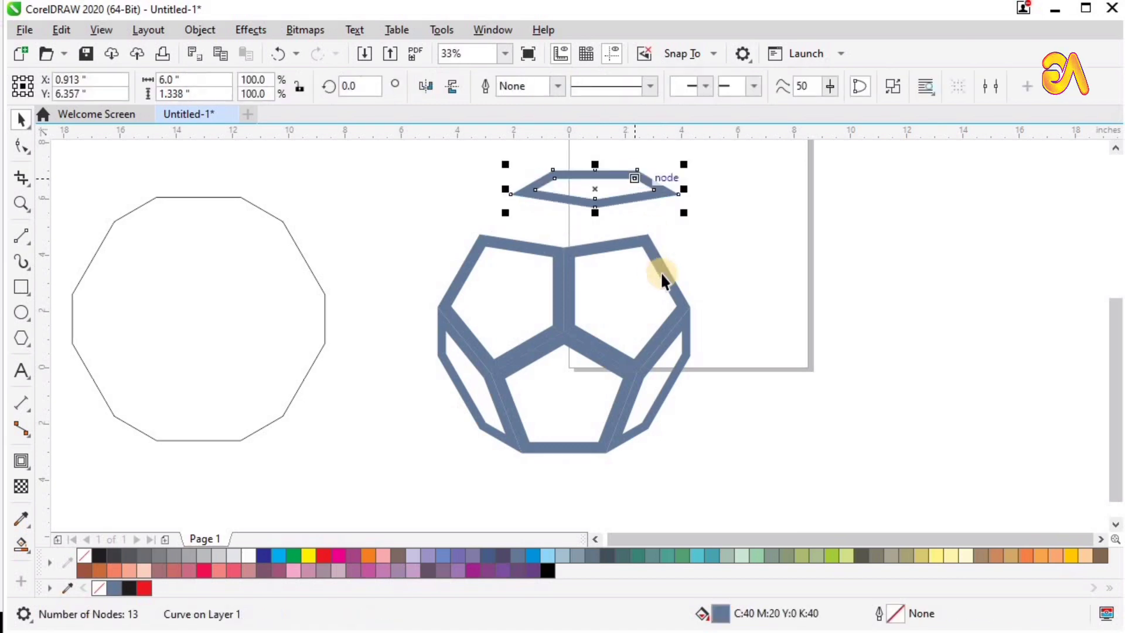
pyautogui.hotkey('ctrl', 'z')
pyautogui.moveTo(660, 276); pyautogui.dragTo(750, 254)
pyautogui.hotkey('ctrl', 'z')
pyautogui.click(818, 263)
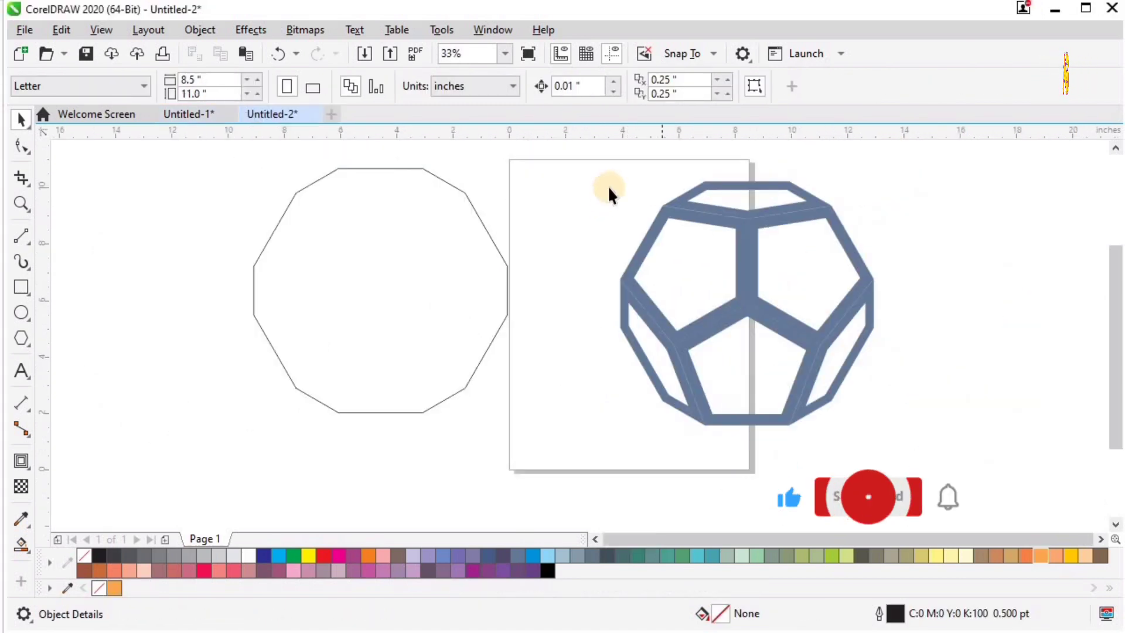
# In Untitled-2, select the whole frame design and place a copy rotated 180° about its centre over the original.
pyautogui.moveTo(584, 164); pyautogui.dragTo(930, 336)
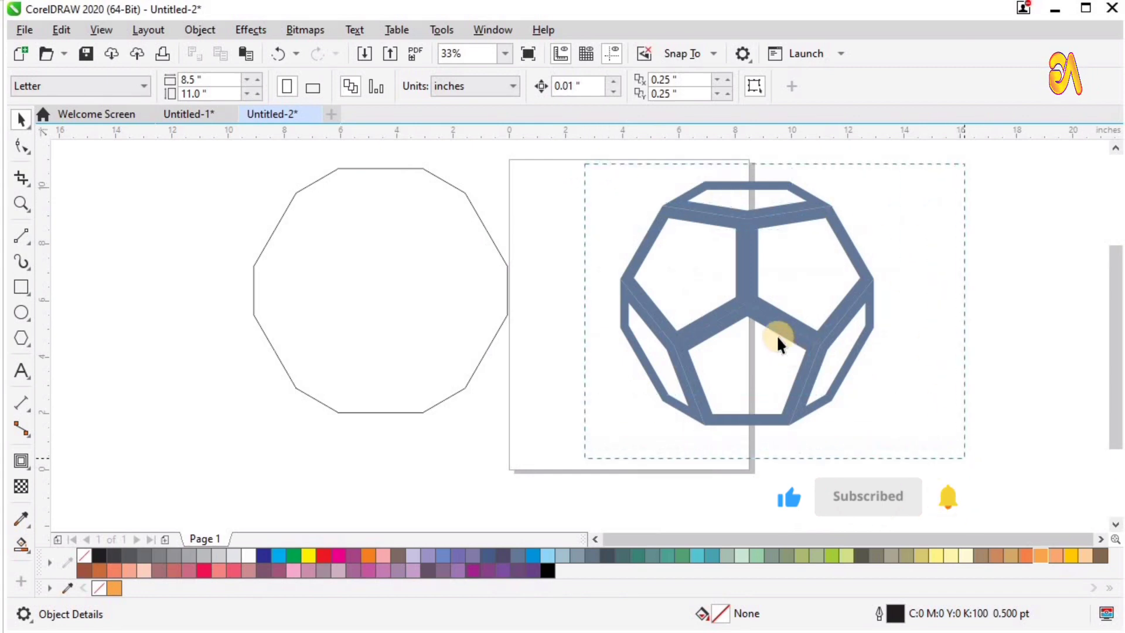
pyautogui.moveTo(778, 342); pyautogui.dragTo(771, 311)
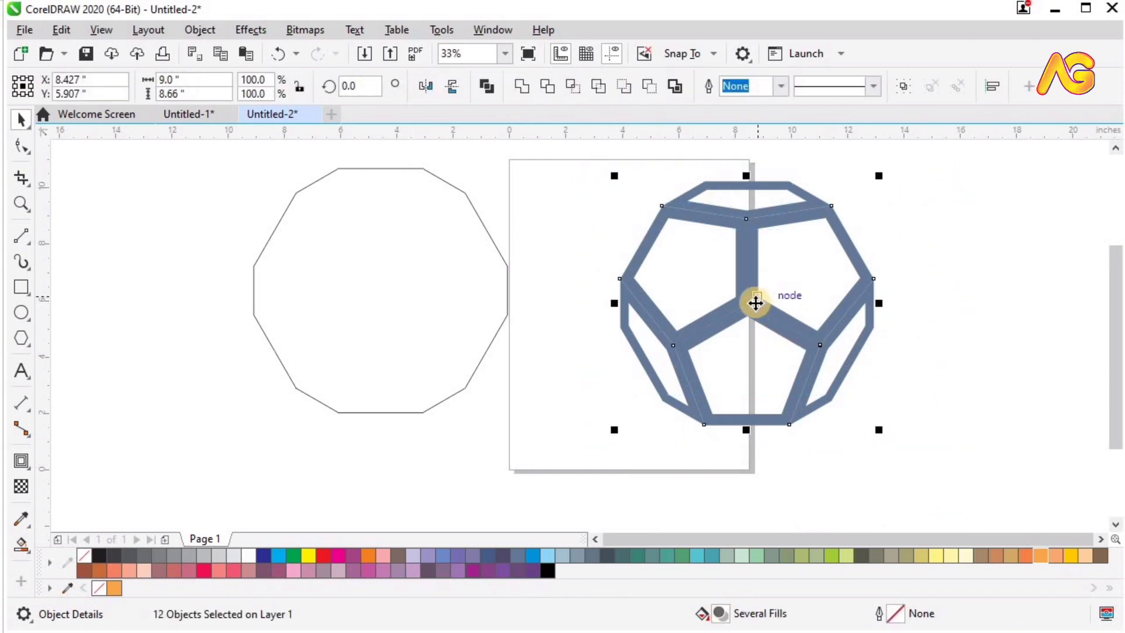
pyautogui.click(811, 359)
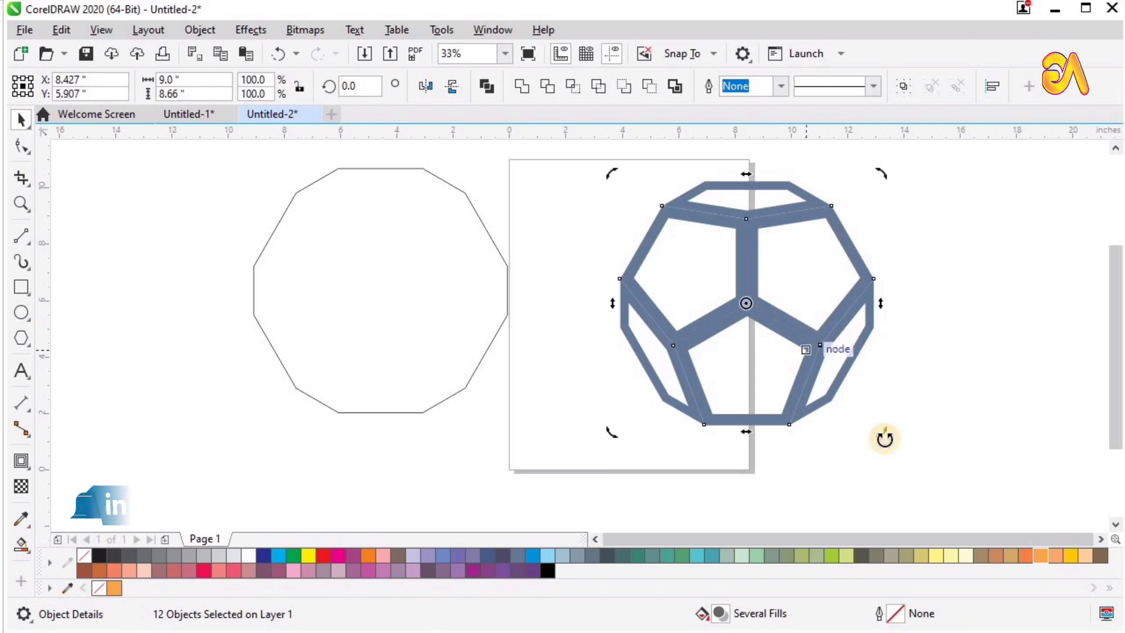
pyautogui.moveTo(881, 174); pyautogui.dragTo(664, 227)
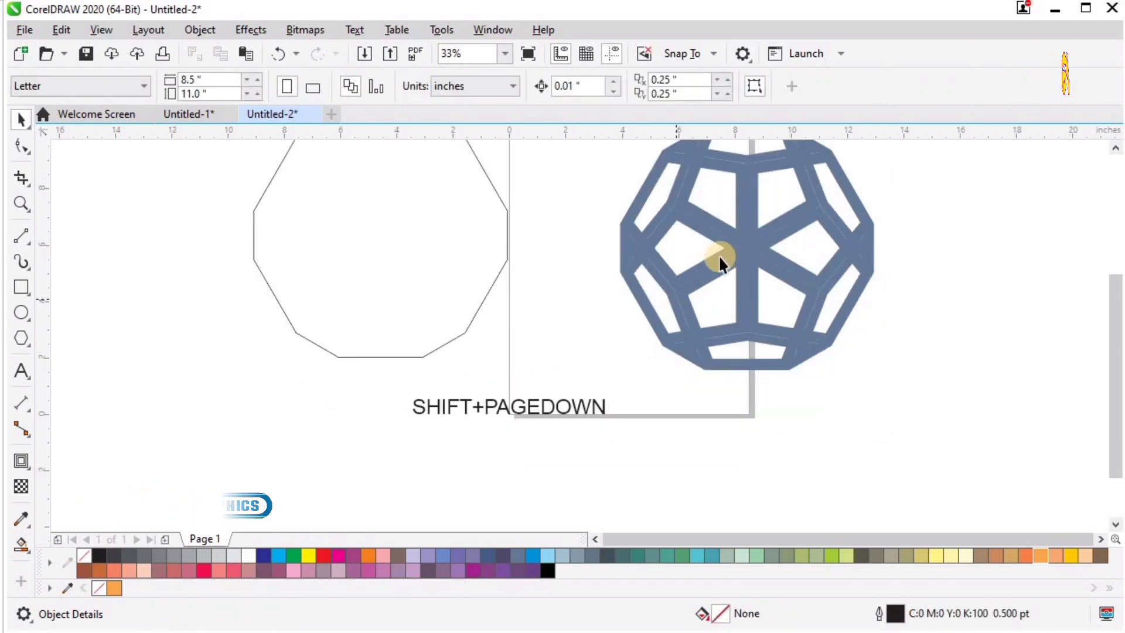
# Select the rotated group to check it, and delete the SHIFT+PAGEDOWN text near the page's lower edge.
pyautogui.click(748, 238)
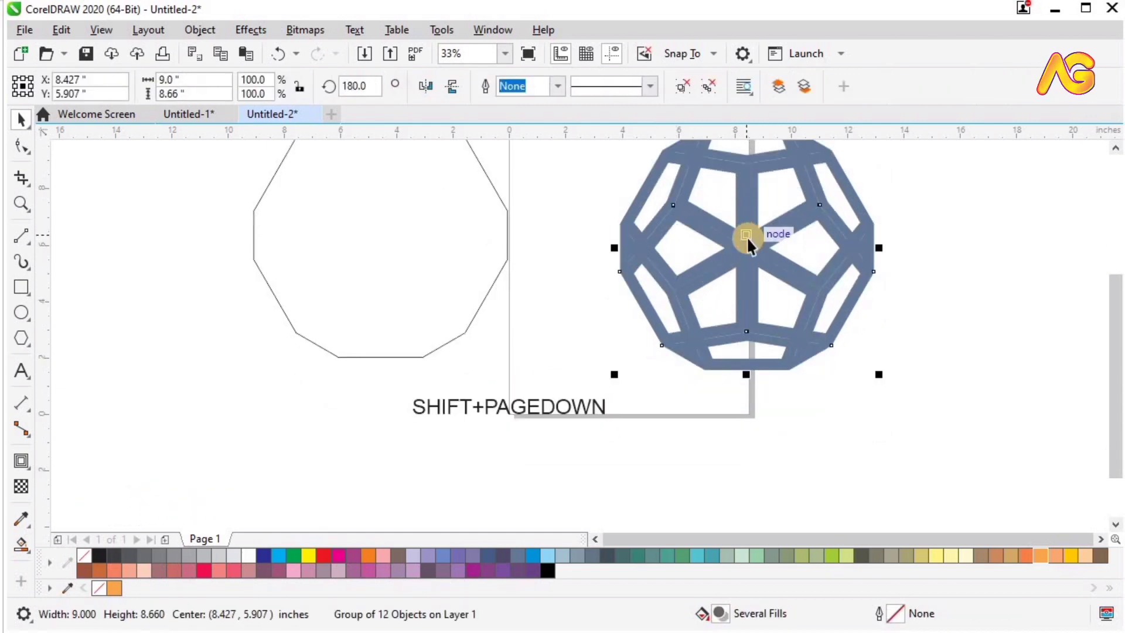
pyautogui.click(559, 404)
pyautogui.press('Delete')
pyautogui.press('F4')
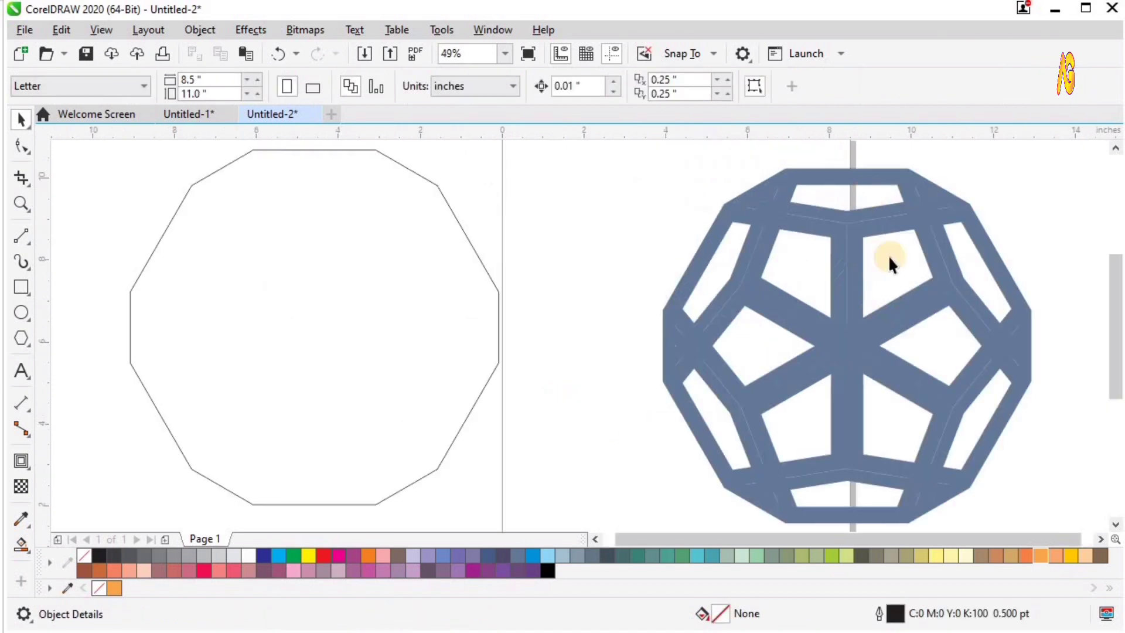
# Select both the original frame group and its rotated copy together and ungroup them.
pyautogui.click(860, 171)
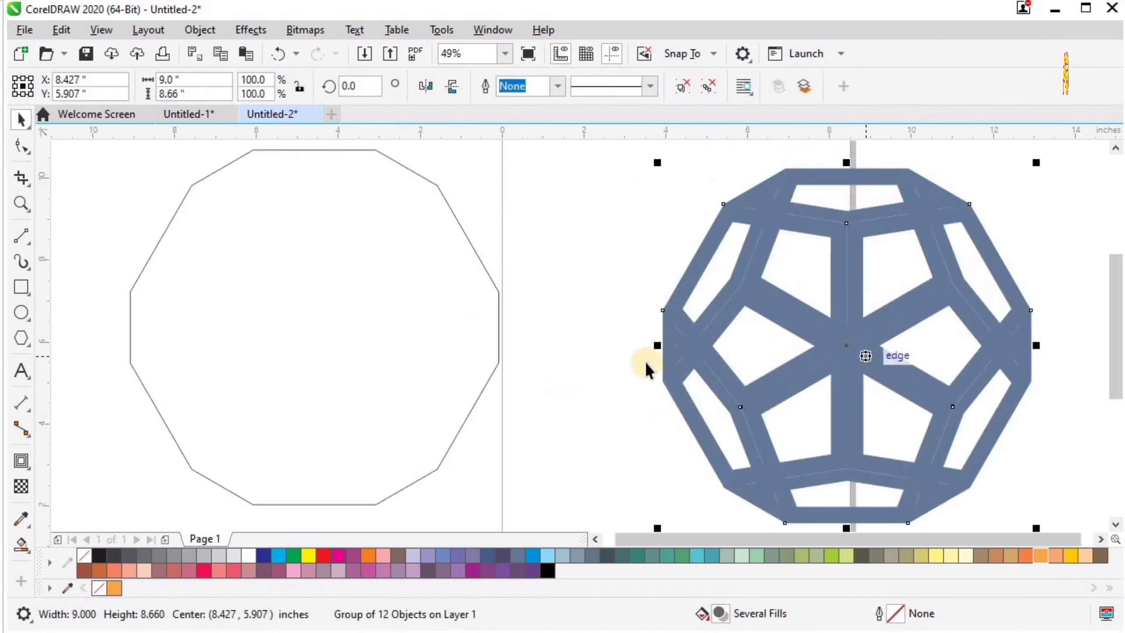
pyautogui.press('Escape')
pyautogui.click(666, 352)
pyautogui.scroll(-1, 667, 351)
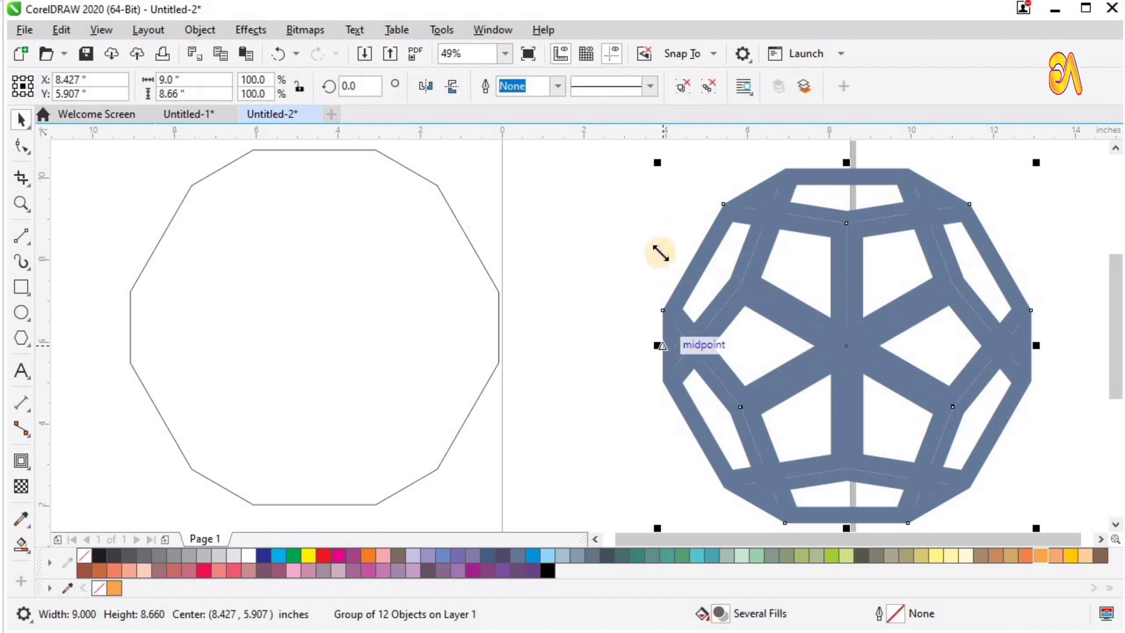
pyautogui.moveTo(910, 475); pyautogui.dragTo(911, 477)
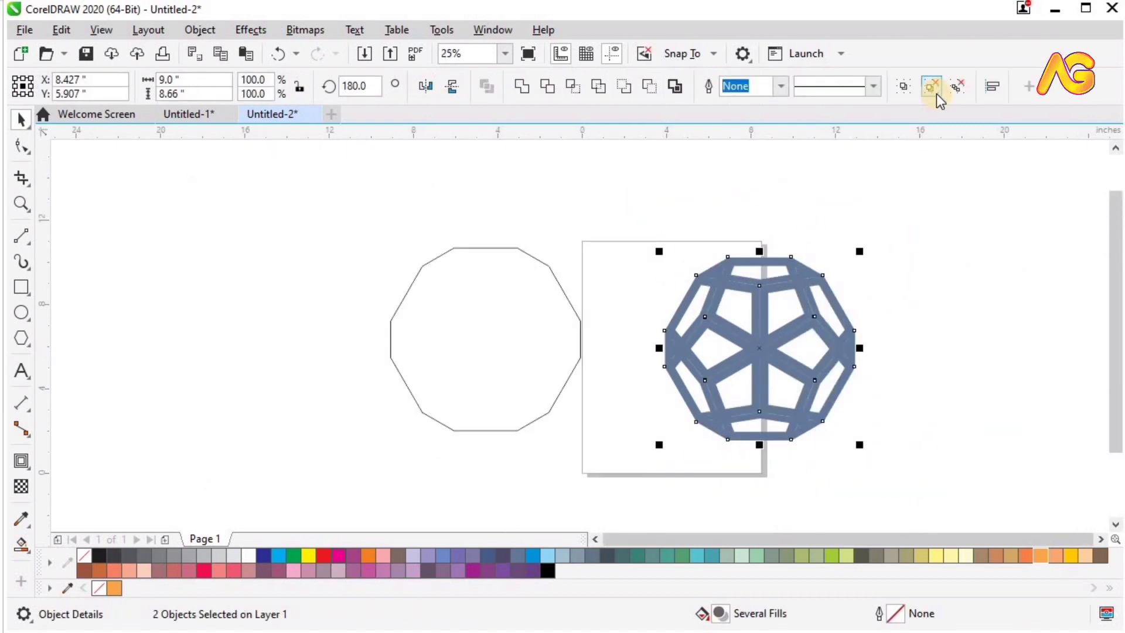
pyautogui.click(936, 93)
# Try moving a single upper-right facet frame out of the design, undoing the move.
pyautogui.click(835, 271)
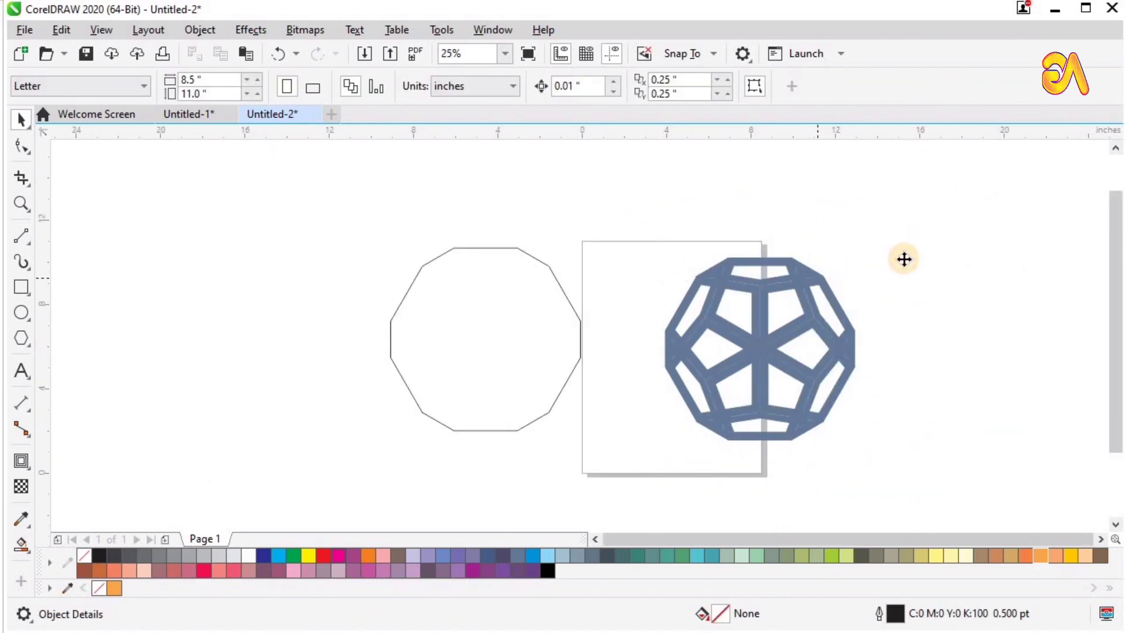
pyautogui.moveTo(904, 259); pyautogui.dragTo(902, 264)
pyautogui.hotkey('ctrl', 'z')
# Fill the two rear side frames in the upper half with yellow and the front top frame with Light Orange.
pyautogui.click(584, 233)
pyautogui.press('z')
pyautogui.moveTo(581, 217); pyautogui.dragTo(951, 448)
pyautogui.press('space')
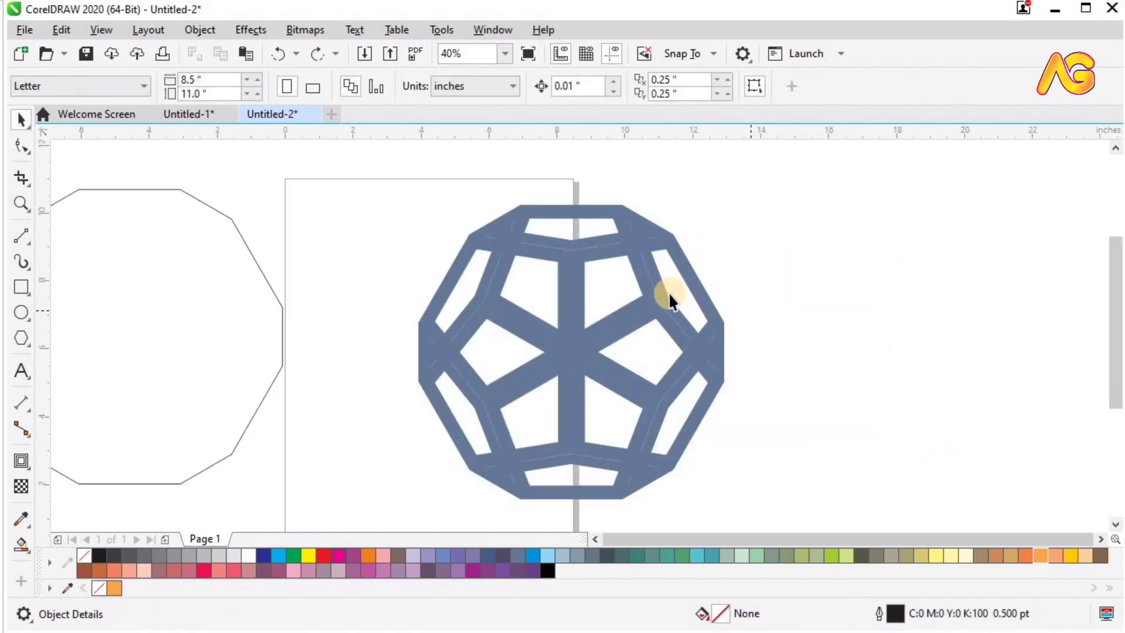
pyautogui.click(499, 331)
pyautogui.keyDown('shift'); pyautogui.click(469, 300); pyautogui.keyUp('shift')
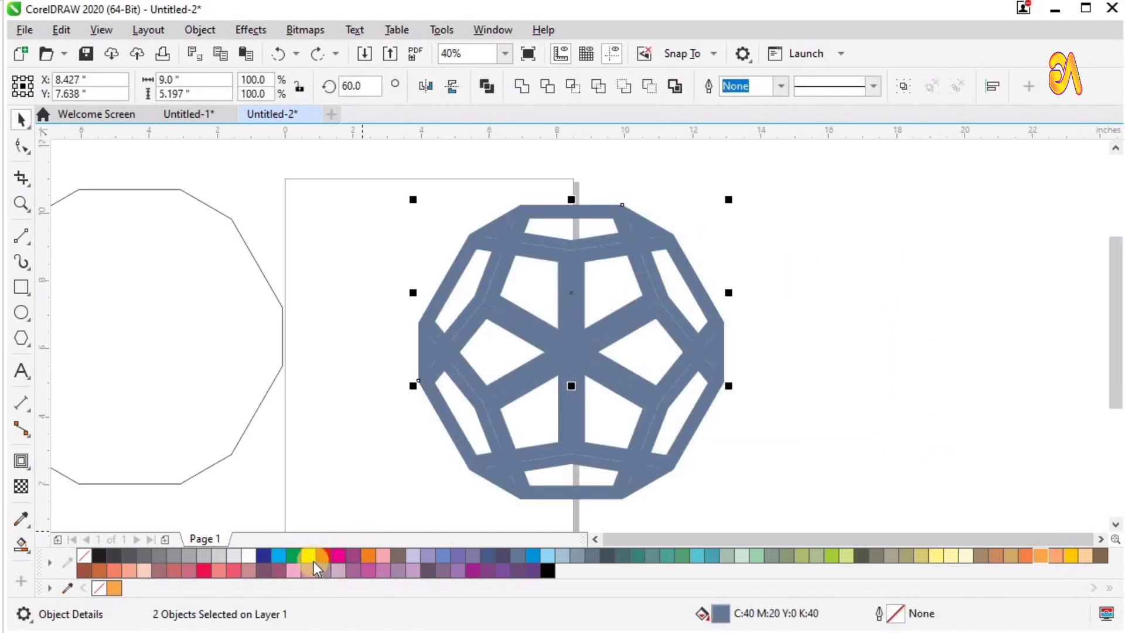
pyautogui.click(779, 255)
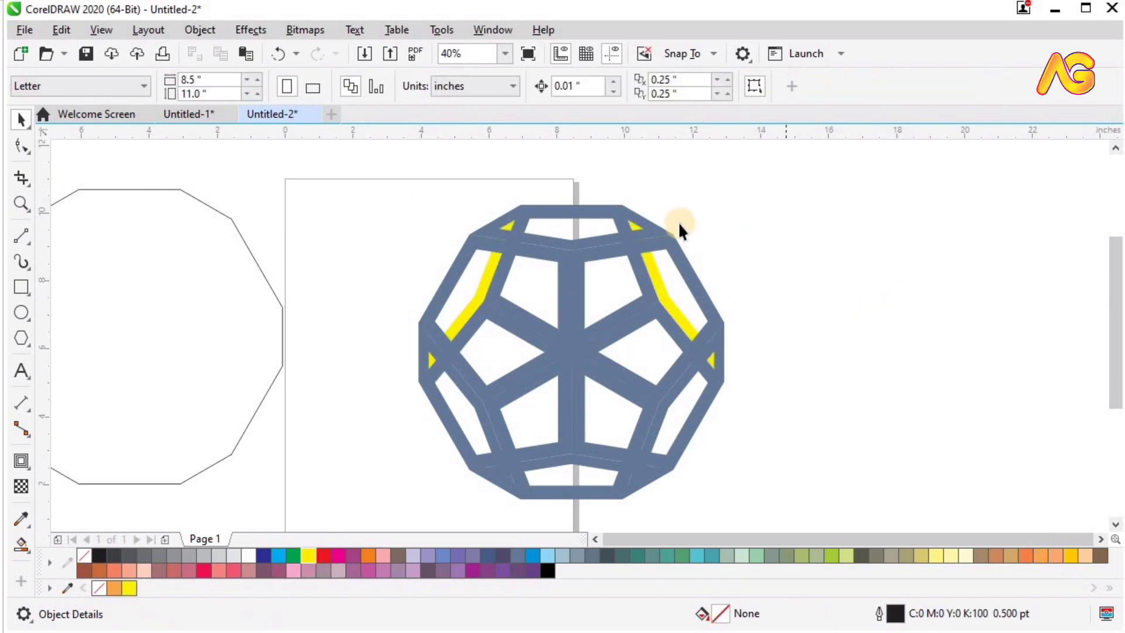
pyautogui.click(655, 229)
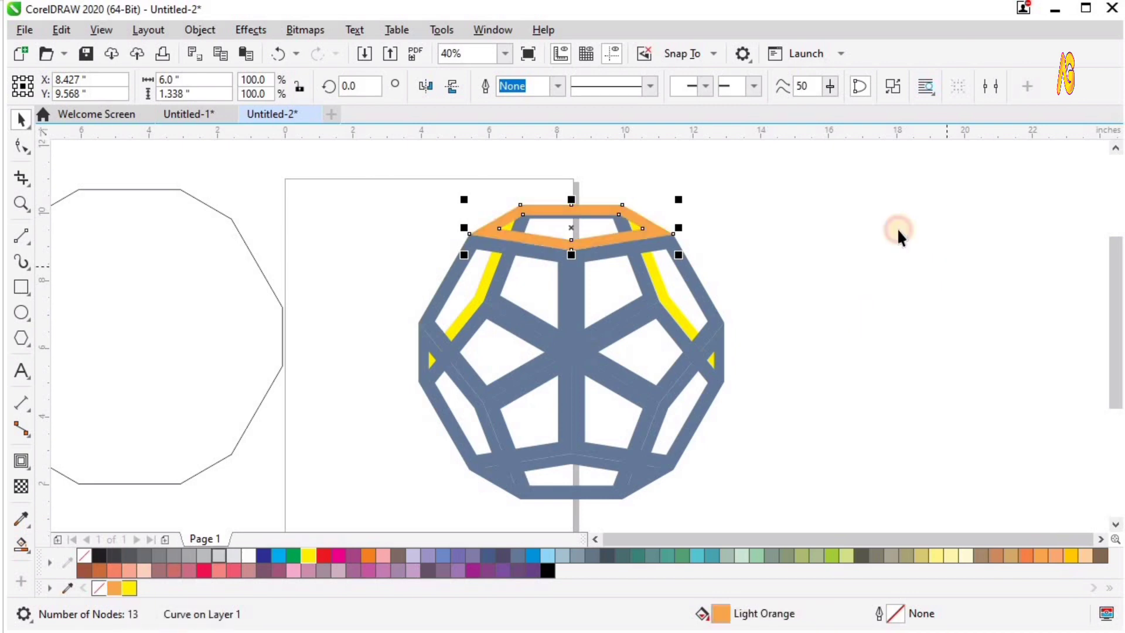
pyautogui.click(834, 236)
# Fill the two rear pentagon frames meeting along the lower vertical edge with khaki yellow.
pyautogui.press('F2')
pyautogui.moveTo(555, 164); pyautogui.dragTo(910, 377)
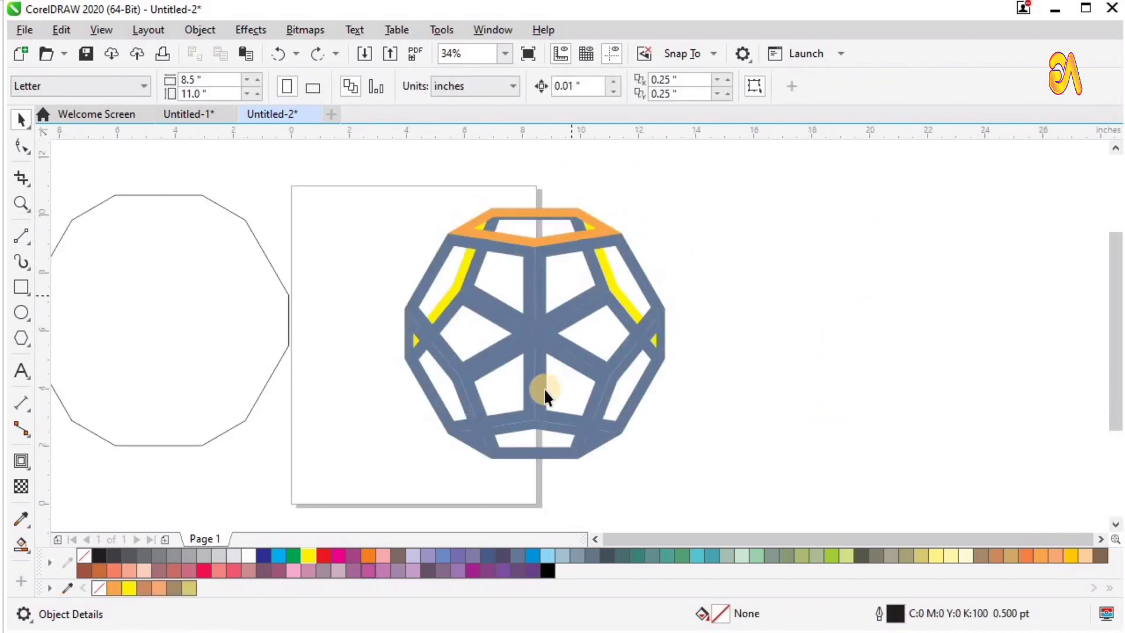
pyautogui.click(542, 352)
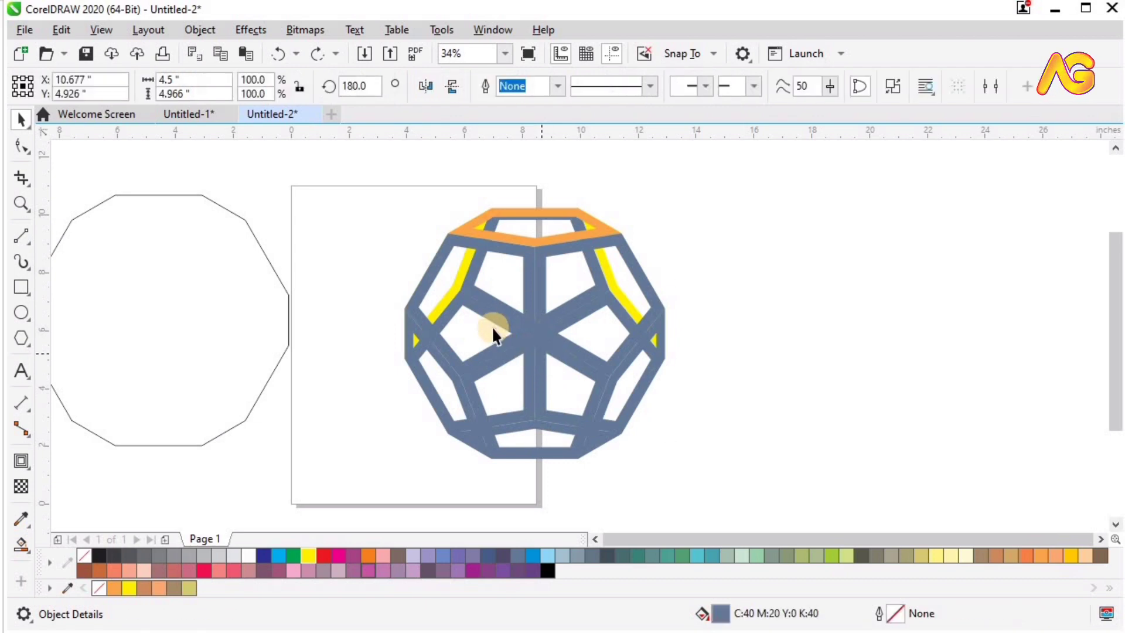
pyautogui.keyDown('shift'); pyautogui.click(489, 315); pyautogui.keyUp('shift')
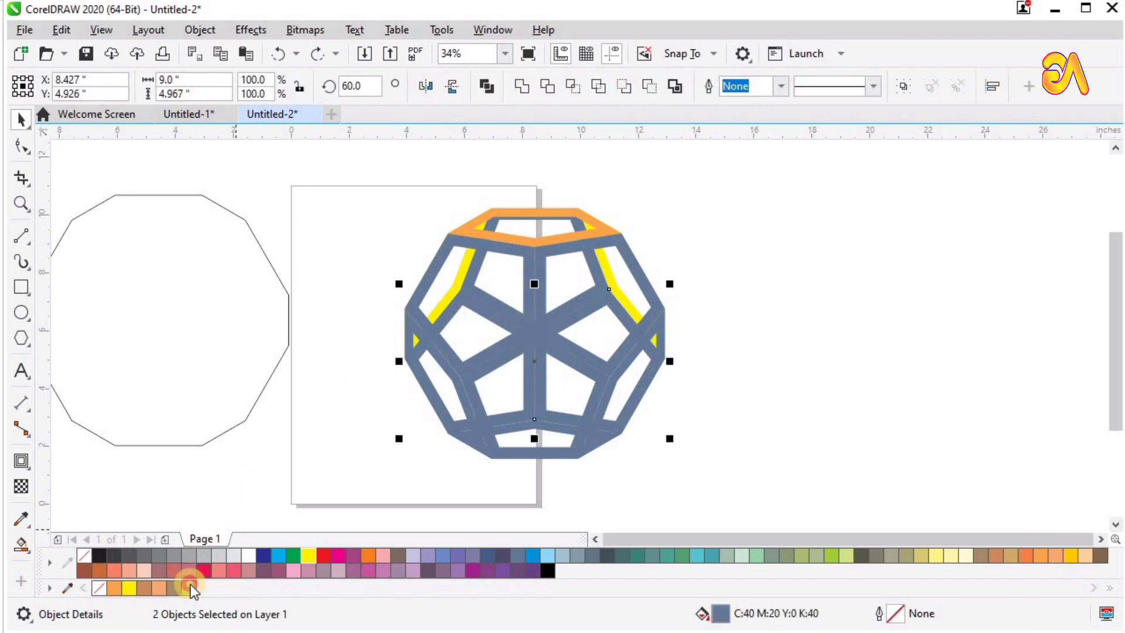
pyautogui.click(189, 587)
# Fill the lower-left and lower-right front side frames with deep golden yellow.
pyautogui.click(544, 432)
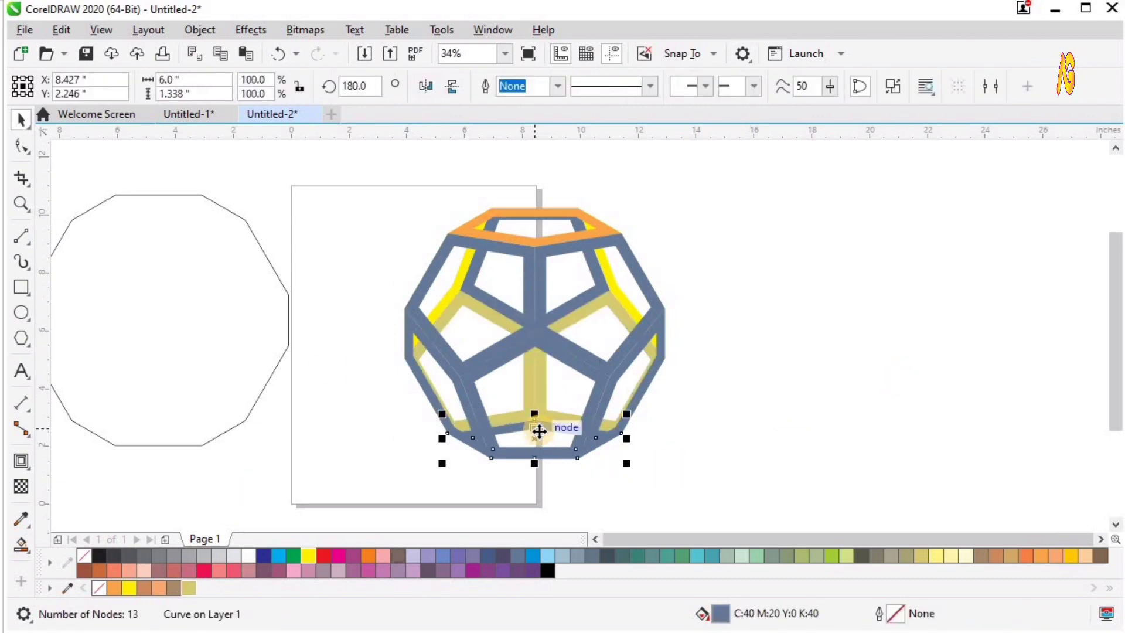
pyautogui.click(637, 345)
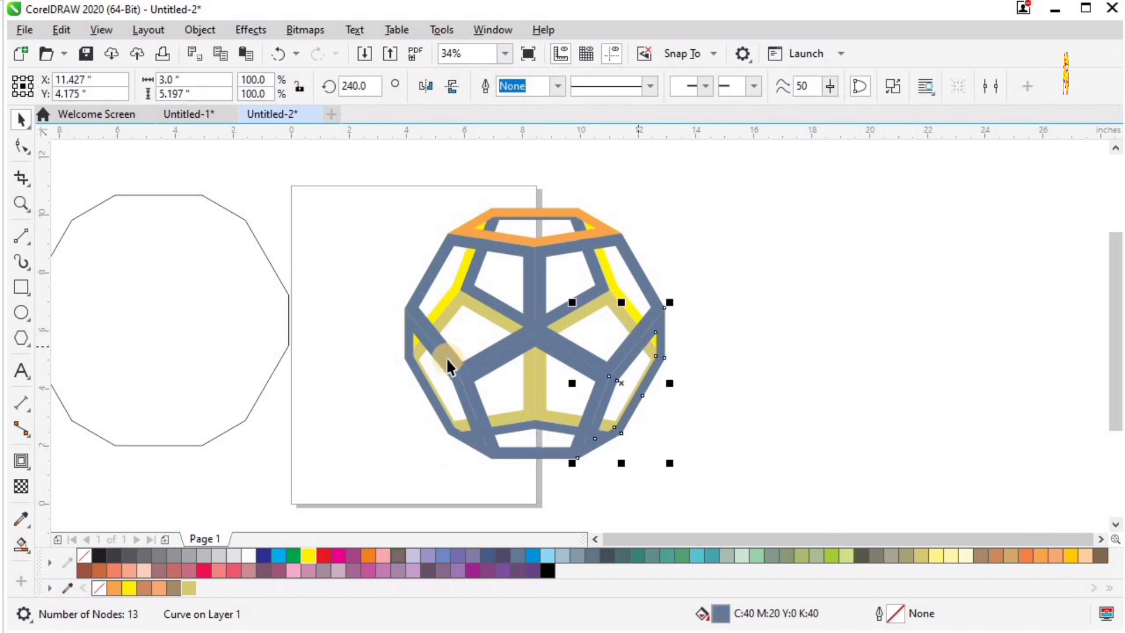
pyautogui.keyDown('shift'); pyautogui.click(442, 359); pyautogui.keyUp('shift')
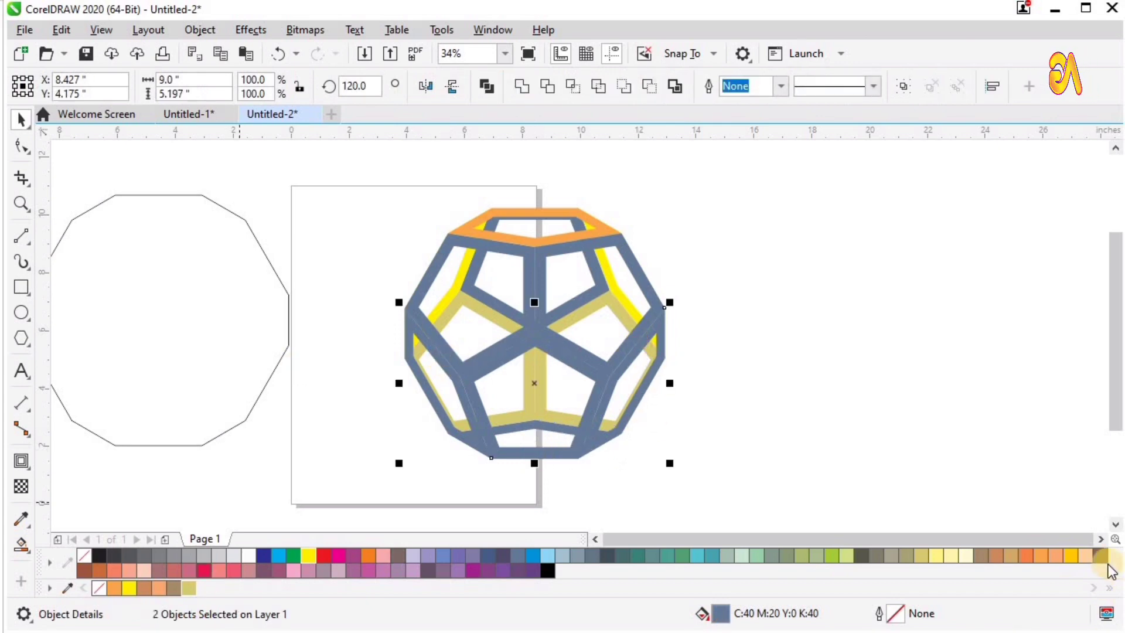
pyautogui.click(894, 349)
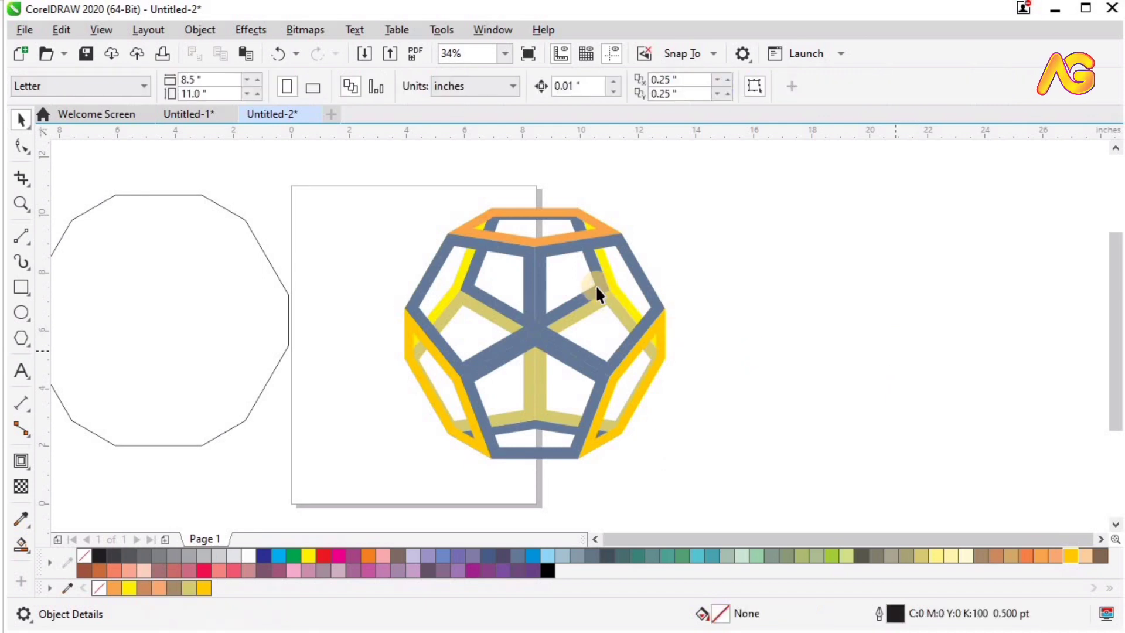
# Fill the upper rear pentagon frame with Light Orange, and the upper-left and upper-right front pentagons with brownish orange and Peach.
pyautogui.click(595, 284)
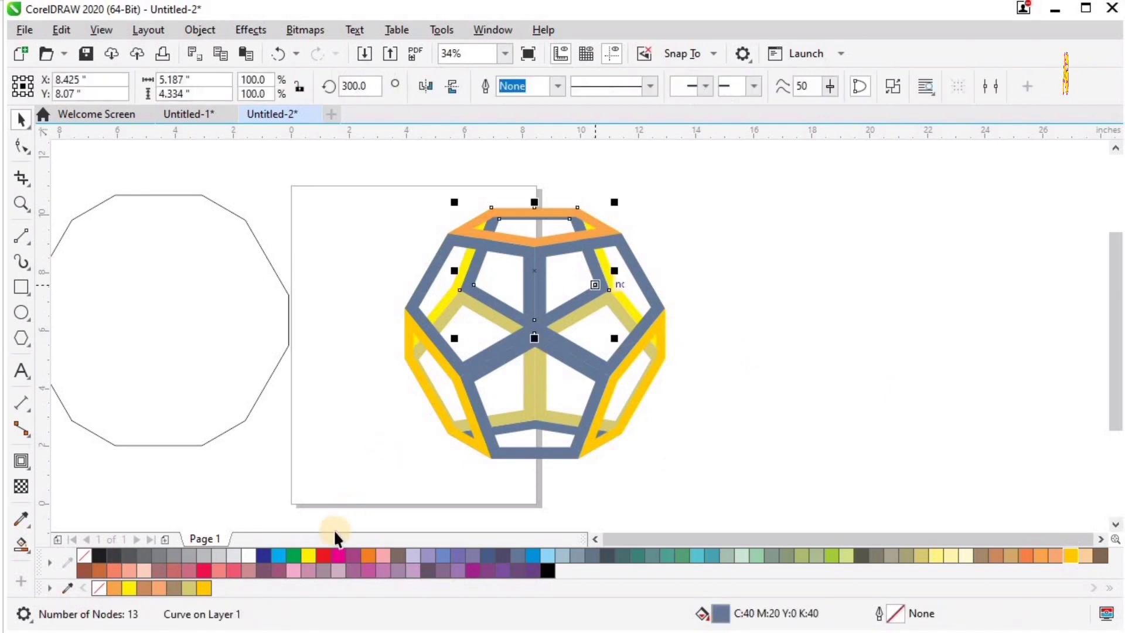
pyautogui.click(114, 588)
pyautogui.click(444, 249)
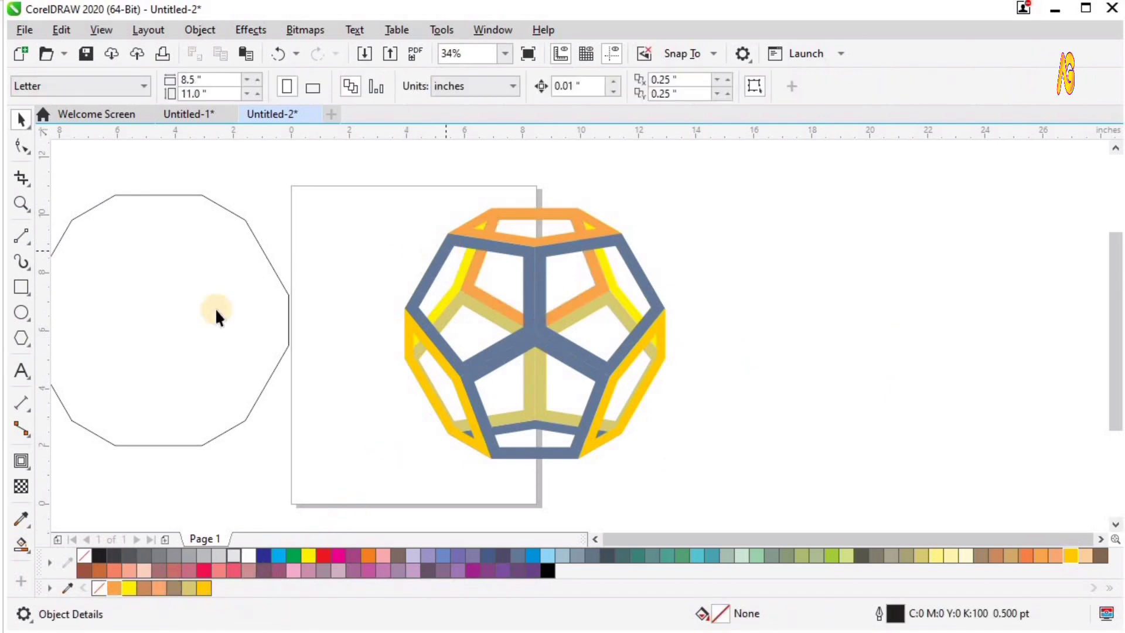
pyautogui.click(544, 255)
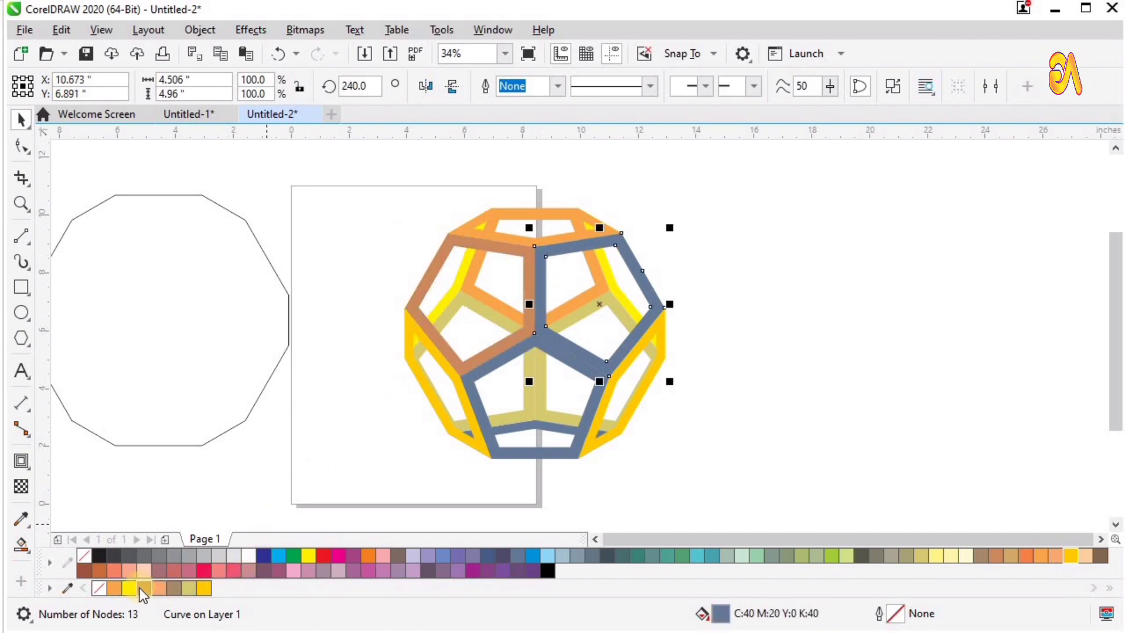
# Fill the bottom front pentagon frame and the narrow rear frame at the bottom of the design with brown.
pyautogui.press('z')
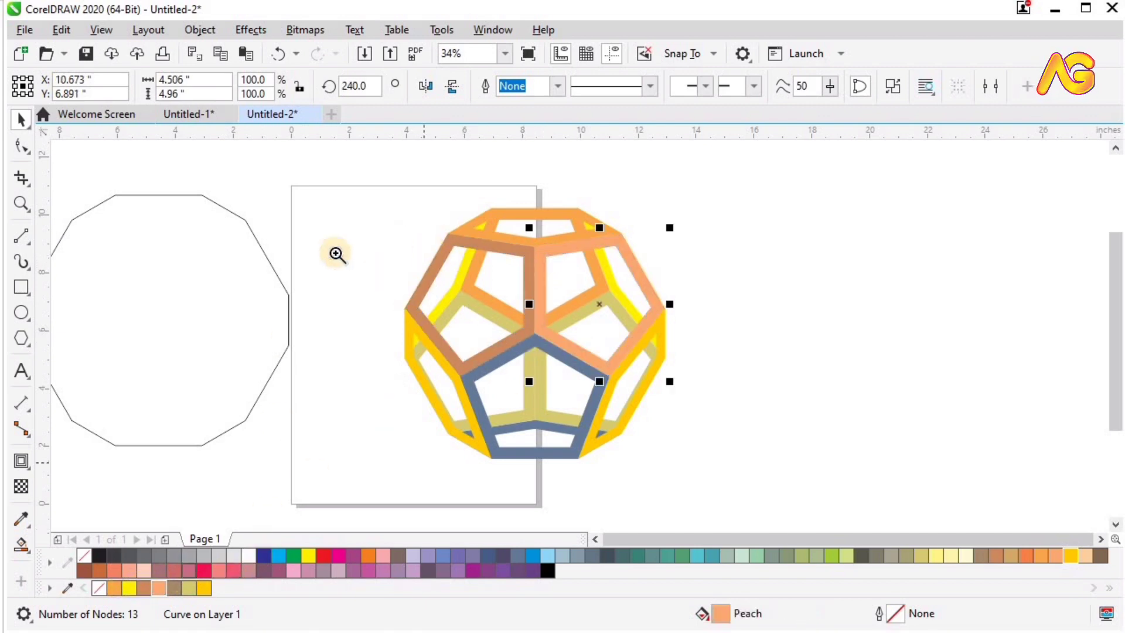
pyautogui.moveTo(306, 214); pyautogui.dragTo(772, 530)
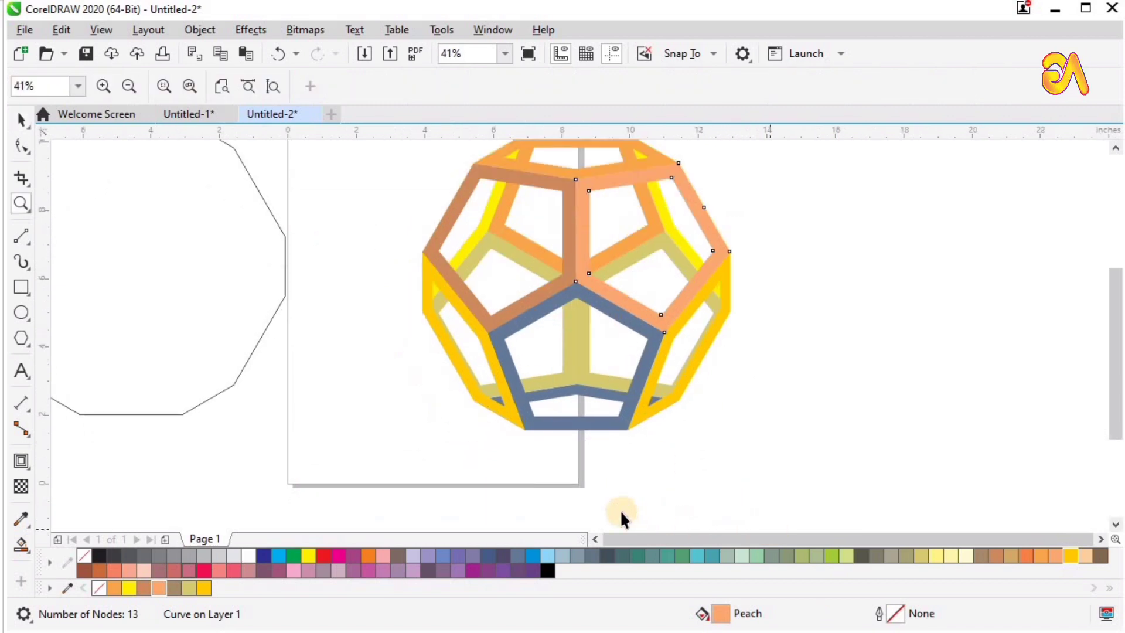
pyautogui.press('space')
pyautogui.click(547, 406)
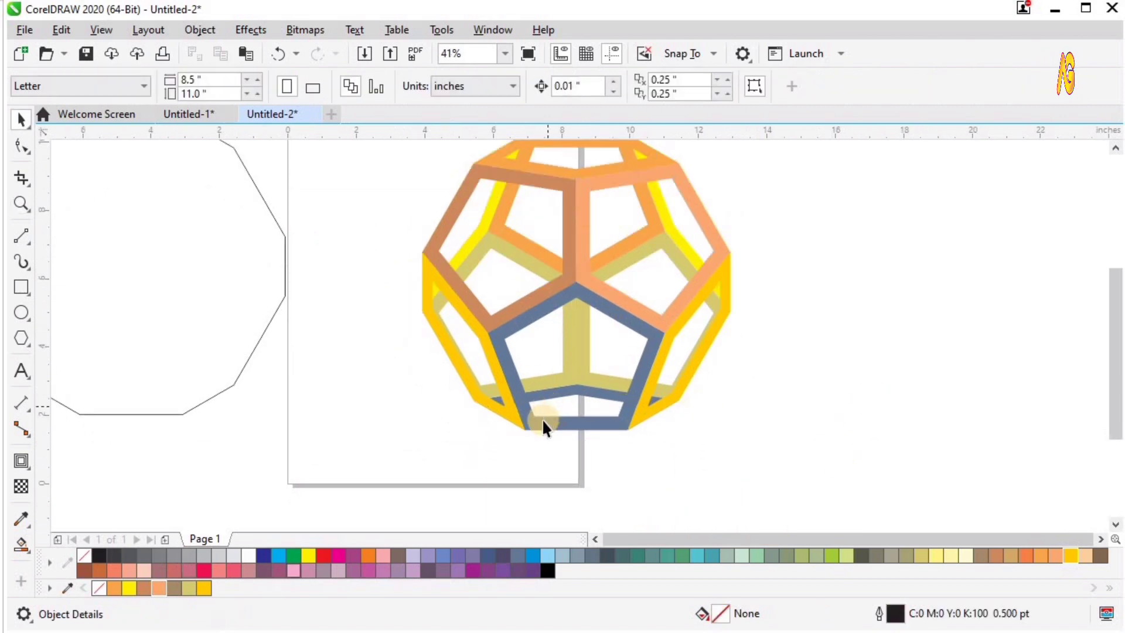
pyautogui.click(542, 418)
pyautogui.moveTo(178, 591); pyautogui.dragTo(600, 390)
pyautogui.click(598, 393)
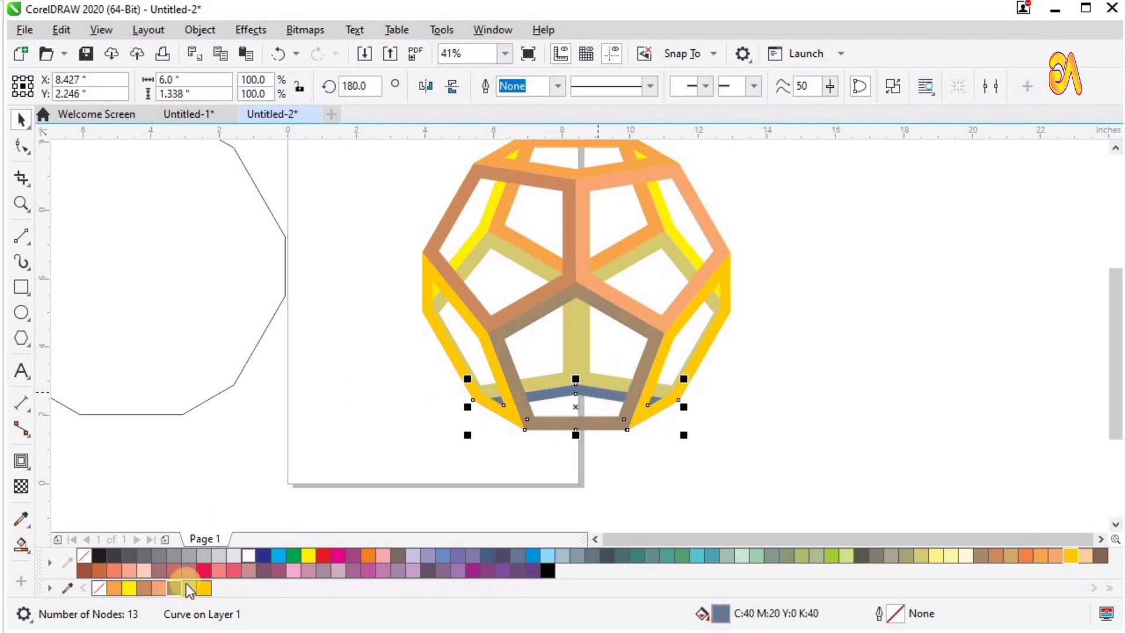
pyautogui.click(174, 588)
pyautogui.click(937, 354)
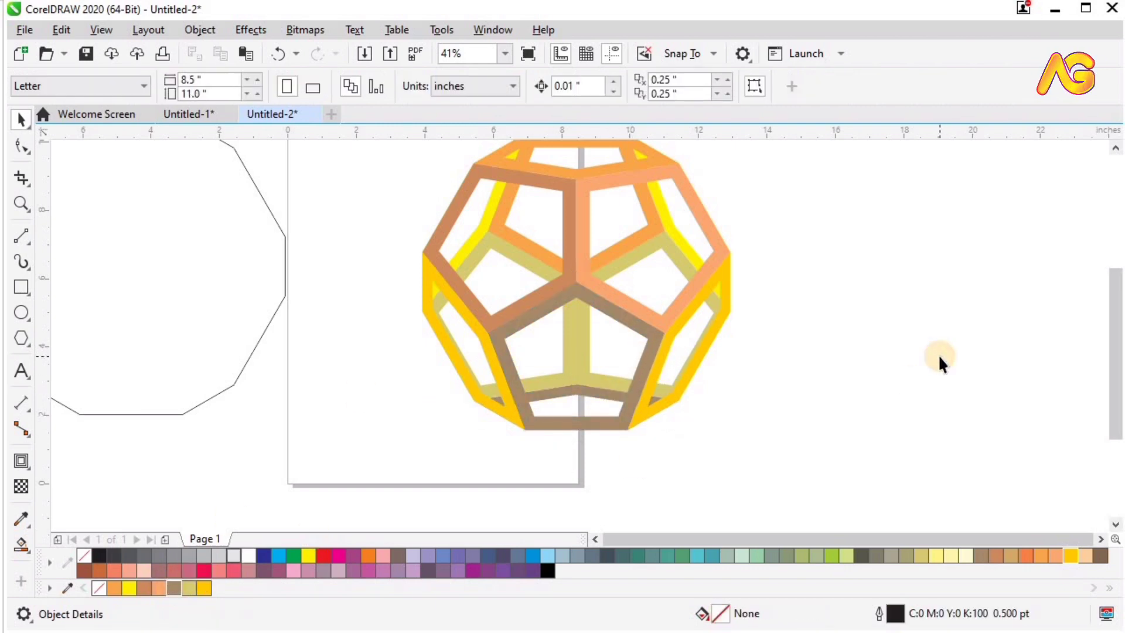
# In Untitled-1, select all the facet frames of the coloured design and group them.
pyautogui.press('F4')
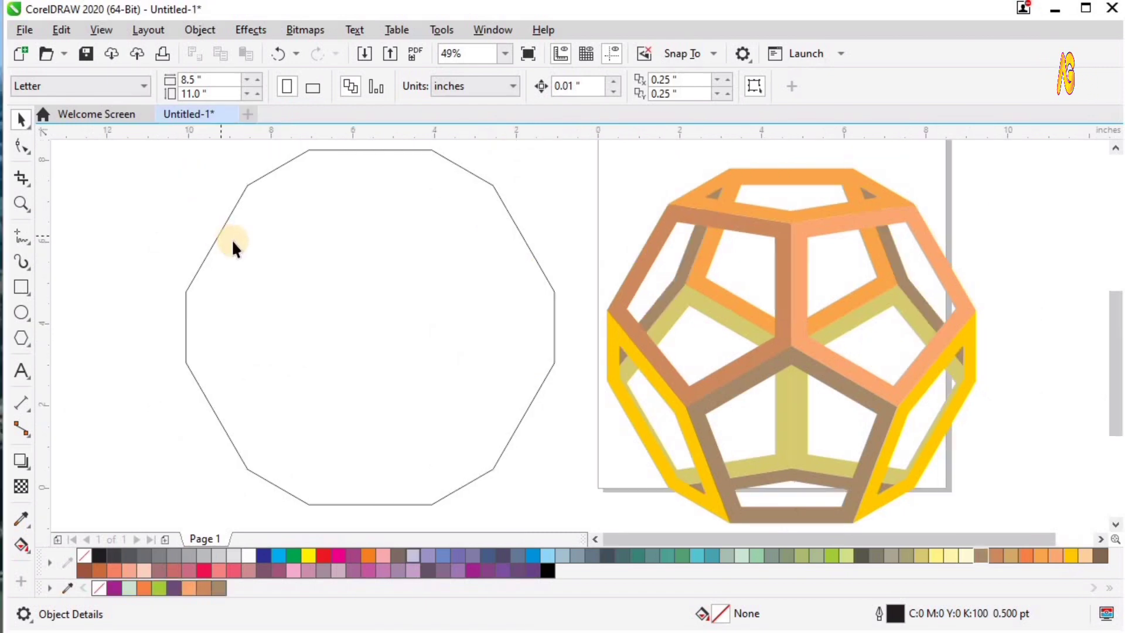
pyautogui.scroll(-2, 228, 236)
pyautogui.press('z')
pyautogui.moveTo(559, 338); pyautogui.dragTo(235, 175)
pyautogui.press('space')
pyautogui.click(686, 491)
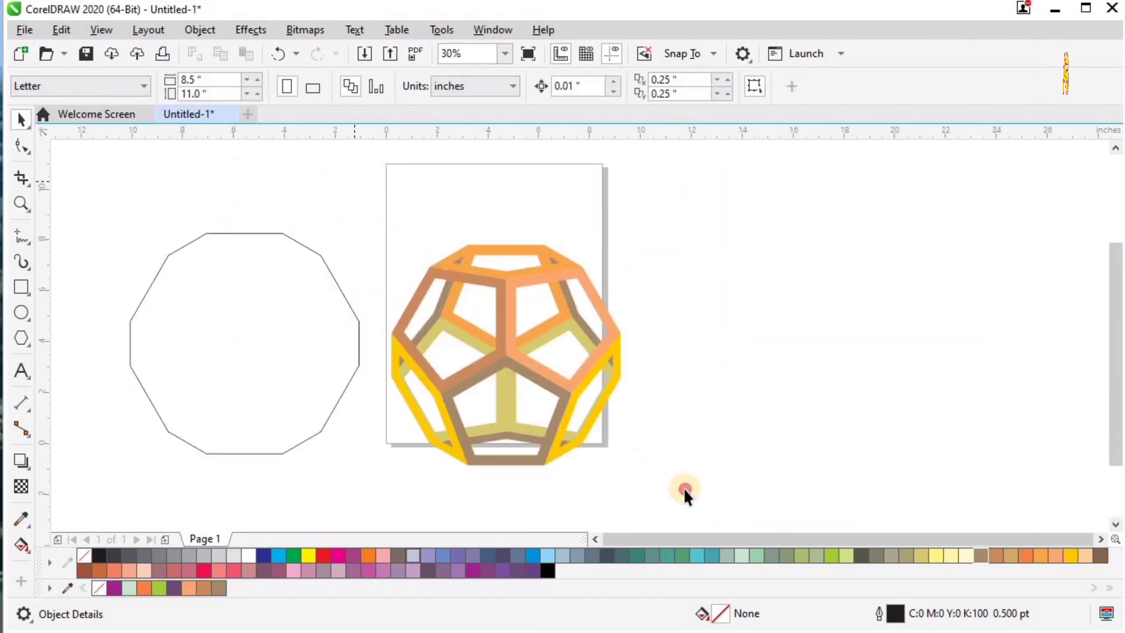
pyautogui.moveTo(704, 493); pyautogui.dragTo(702, 490)
pyautogui.hotkey('ctrl', 'g')
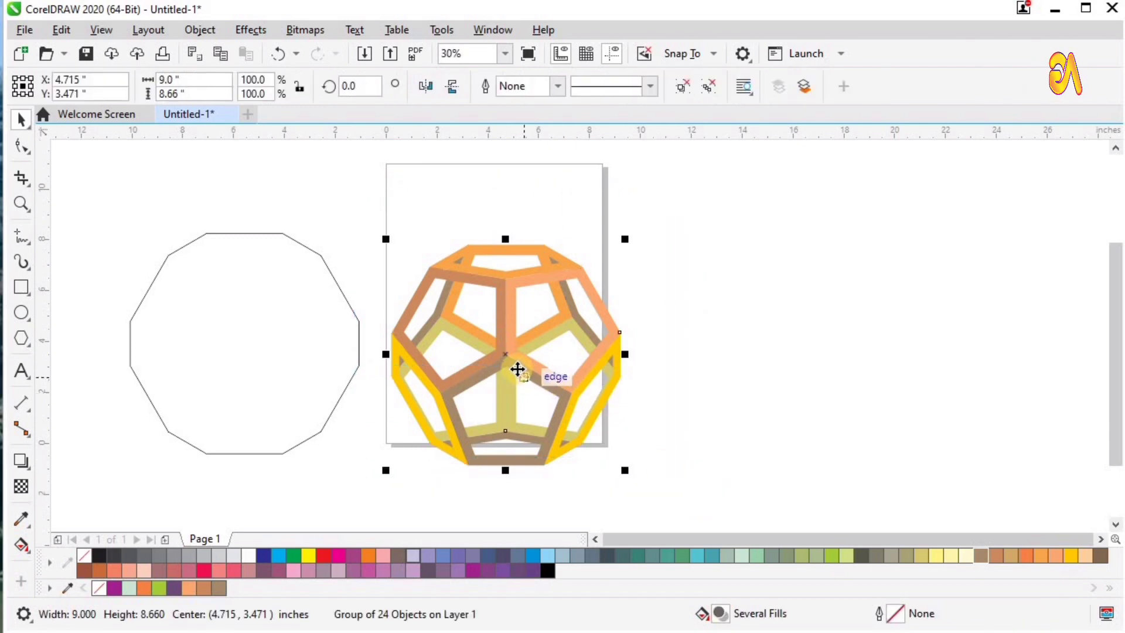
# Move the whole coloured design off the page to the empty area on its right.
pyautogui.hotkey('ctrl', 'z')
pyautogui.click(461, 251)
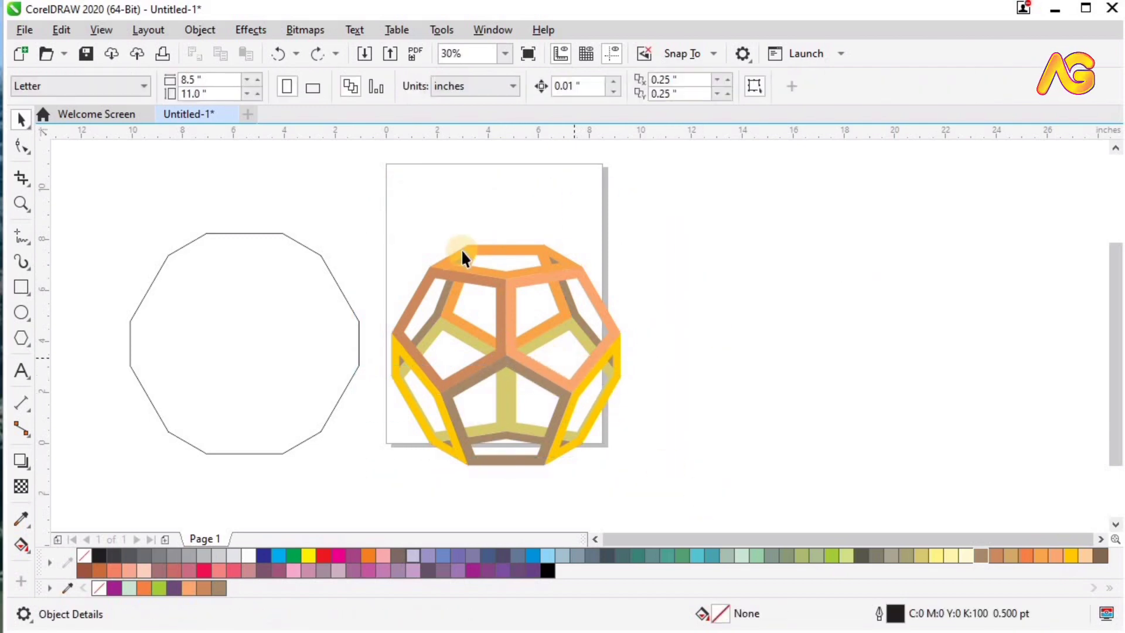
pyautogui.moveTo(628, 476); pyautogui.dragTo(755, 521)
pyautogui.moveTo(522, 351); pyautogui.dragTo(903, 261)
pyautogui.click(636, 220)
pyautogui.press('F4')
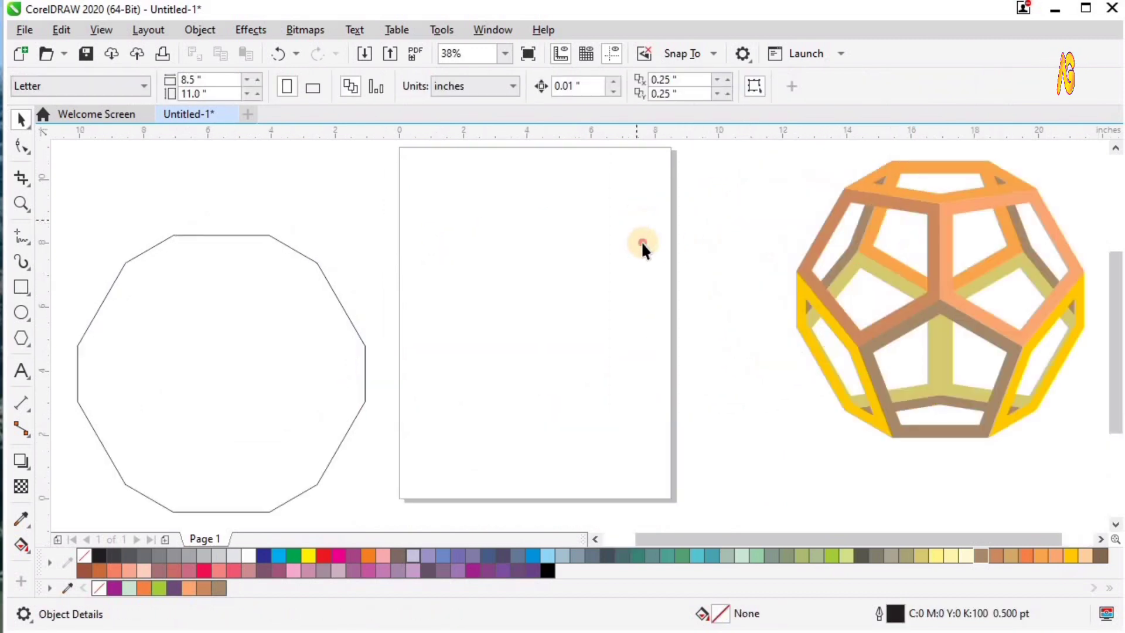
# Draw a polygon about 2.85 by 2.71 inches at the page's lower edge and set it to 6 sides.
pyautogui.click(22, 338)
pyautogui.scroll(-2, 453, 332)
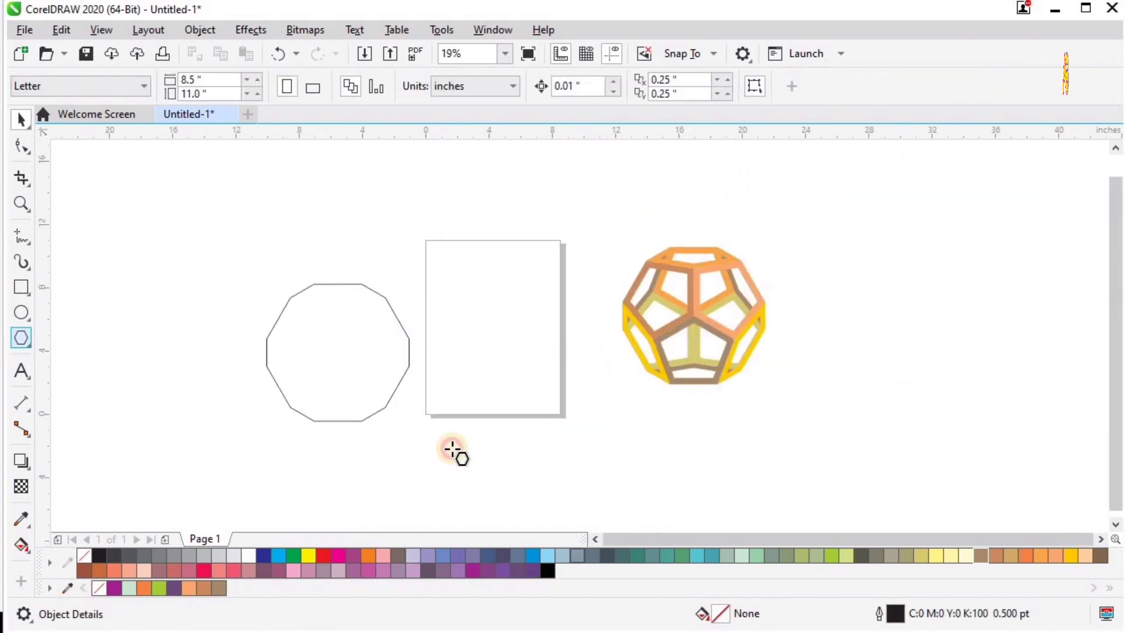
pyautogui.moveTo(445, 390); pyautogui.dragTo(492, 435)
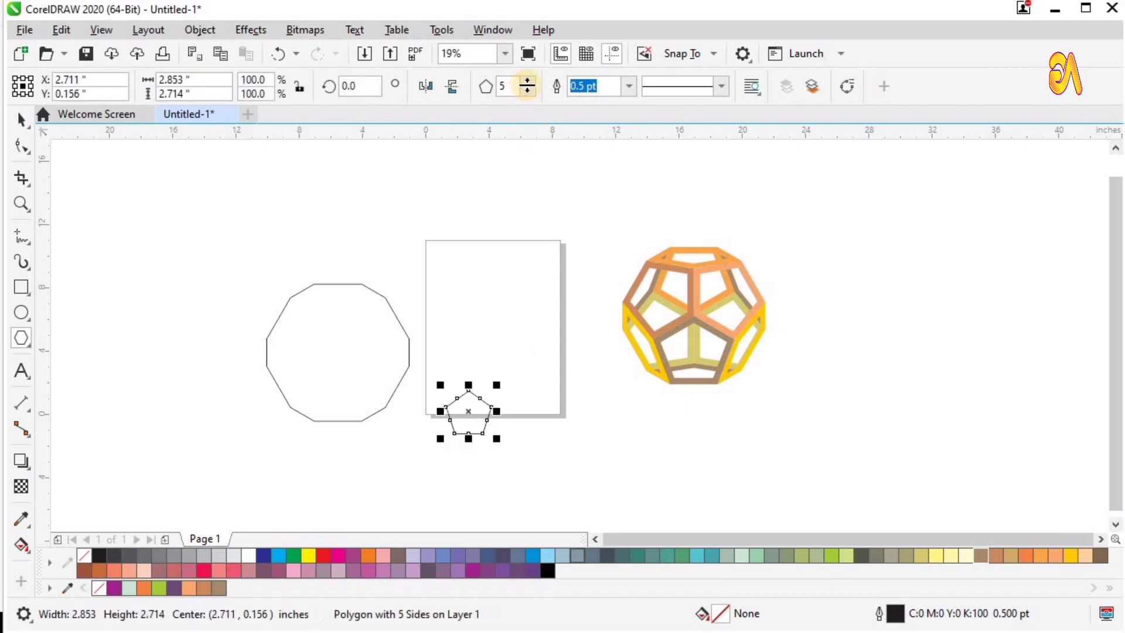
pyautogui.click(530, 83)
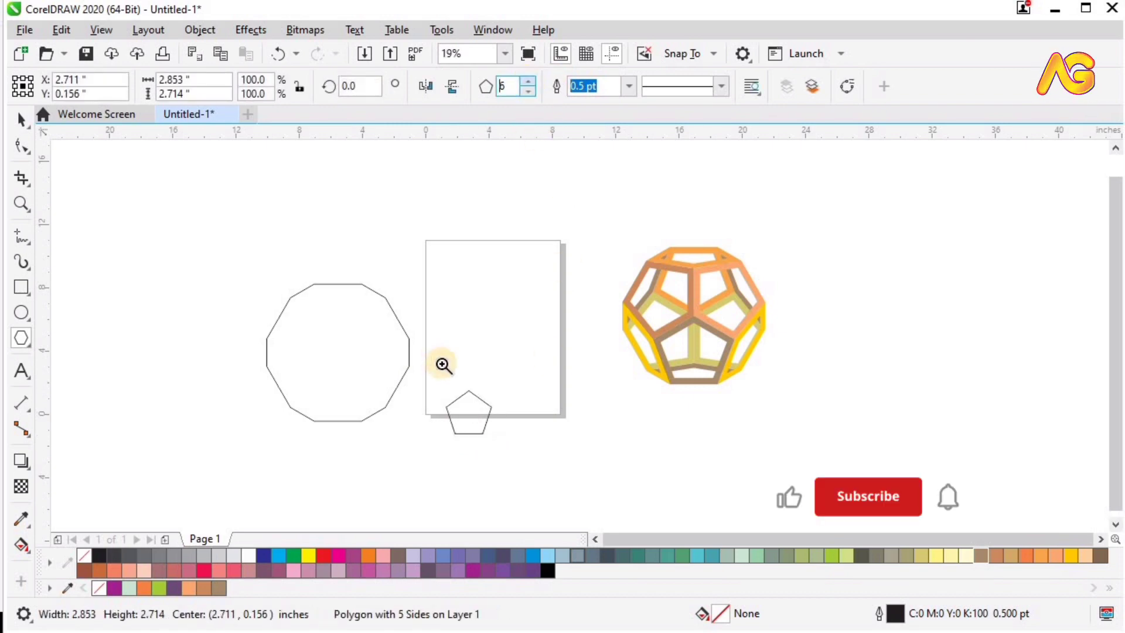
# Scale the hexagon to about 91.5% and repeat mirrored copies sideways to form a touching row of 12 hexagons.
pyautogui.press('z')
pyautogui.moveTo(744, 516); pyautogui.dragTo(389, 315)
pyautogui.press('space')
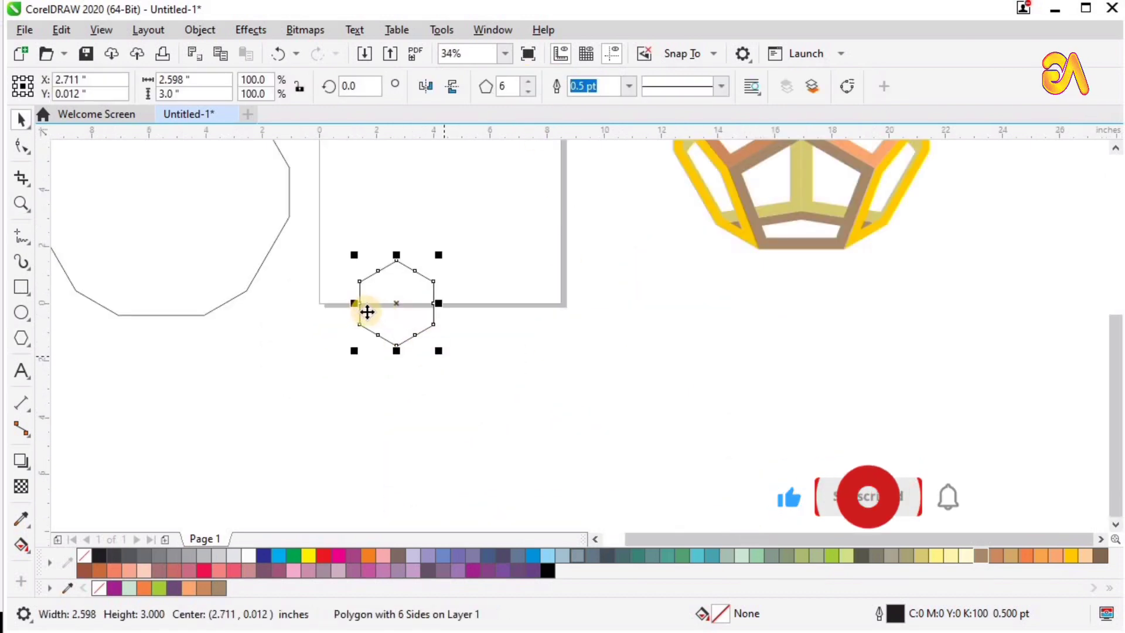
pyautogui.moveTo(439, 350); pyautogui.dragTo(445, 308)
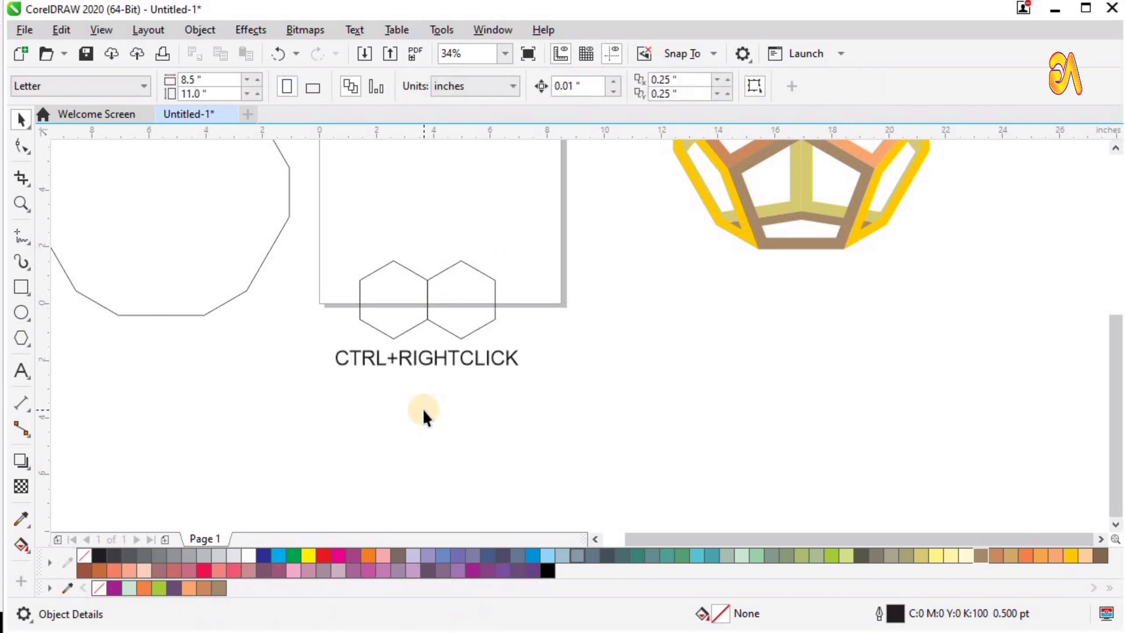
pyautogui.hotkey('ctrl', 'z')
pyautogui.press('Escape')
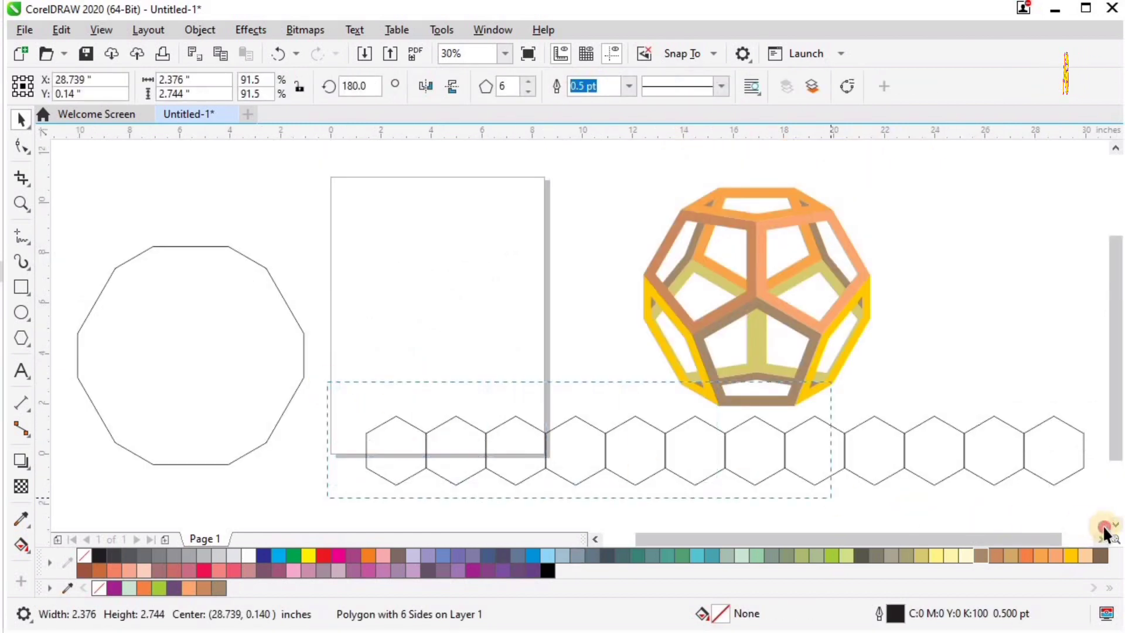
# Select all 12 hexagons in the row and scale them together to 72.7%.
pyautogui.moveTo(1104, 534); pyautogui.dragTo(953, 407)
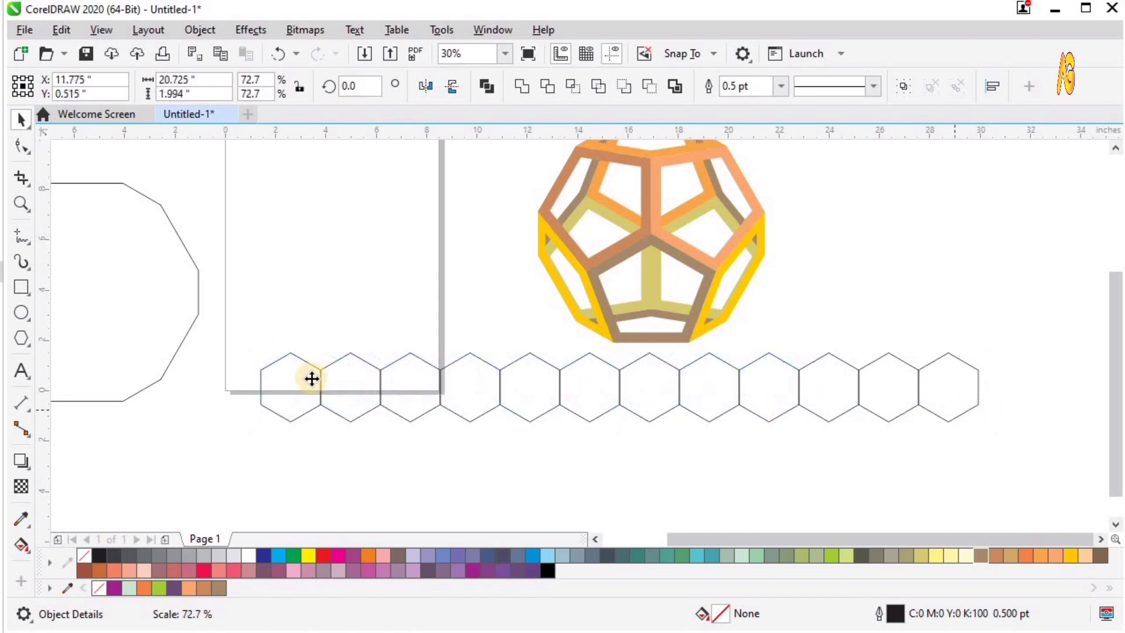
pyautogui.press('F2')
pyautogui.moveTo(224, 332); pyautogui.dragTo(898, 480)
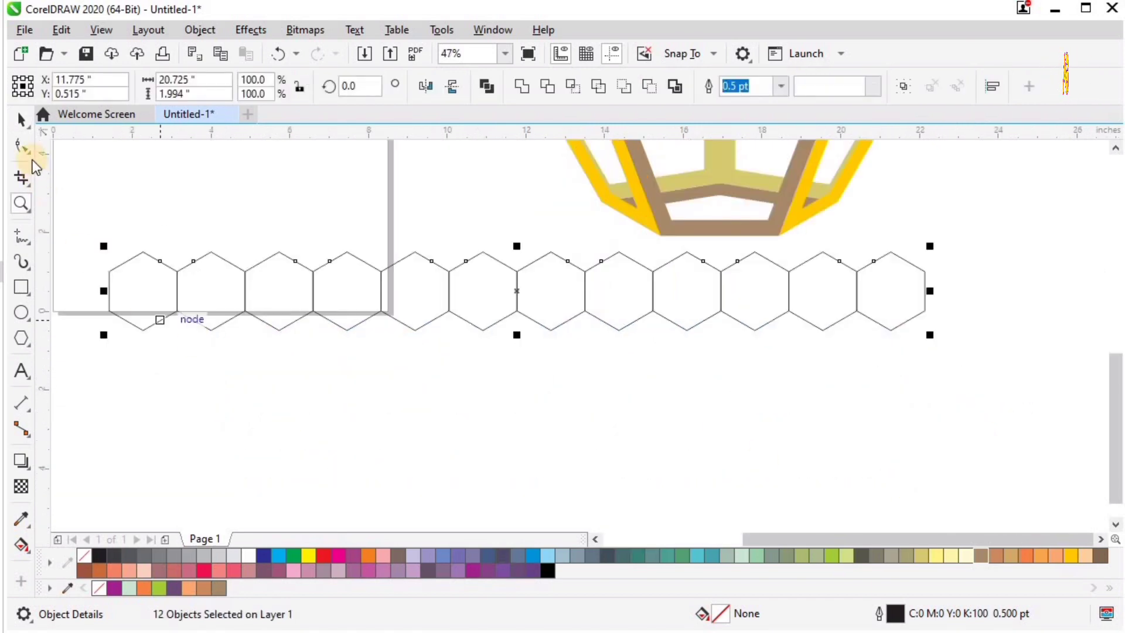
# Copy the hexagon row below itself, offset sideways by half a hexagon, and align it so the two rows nest without gaps.
pyautogui.moveTo(187, 300); pyautogui.dragTo(211, 338)
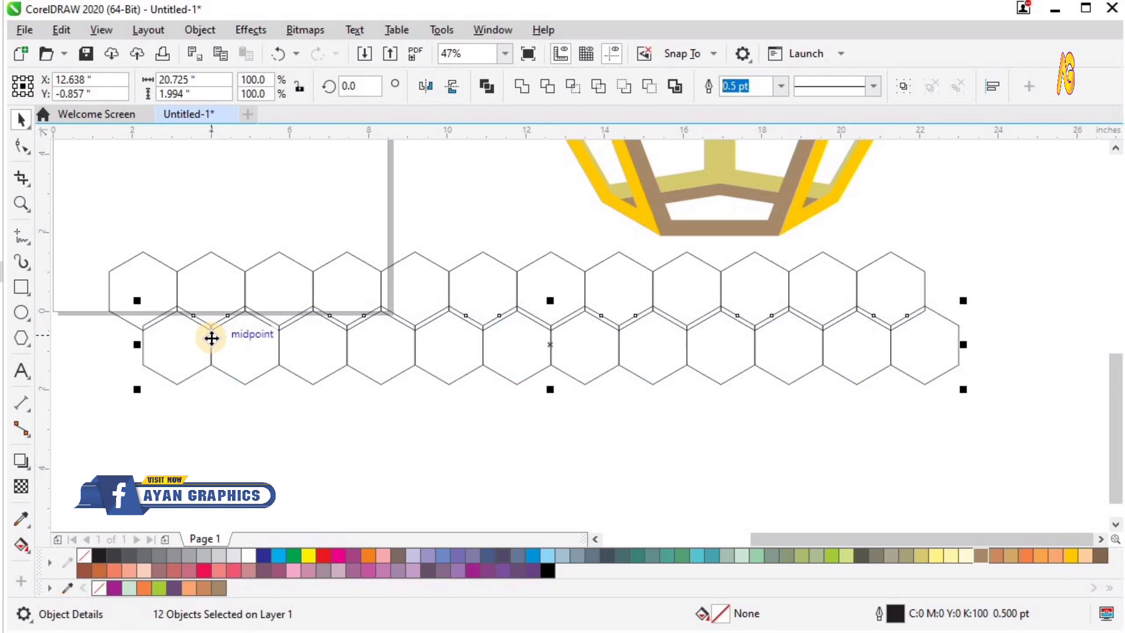
pyautogui.moveTo(162, 312); pyautogui.dragTo(487, 285)
pyautogui.scroll(3, 399, 419)
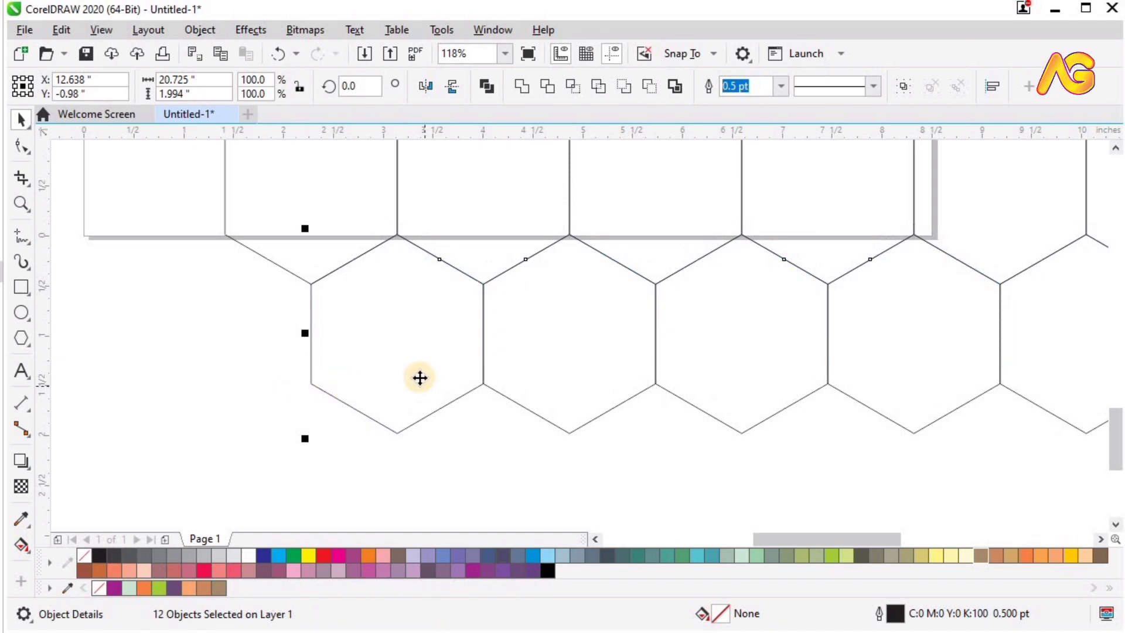
pyautogui.scroll(-3, 504, 510)
pyautogui.press('z')
pyautogui.moveTo(366, 386); pyautogui.dragTo(1110, 530)
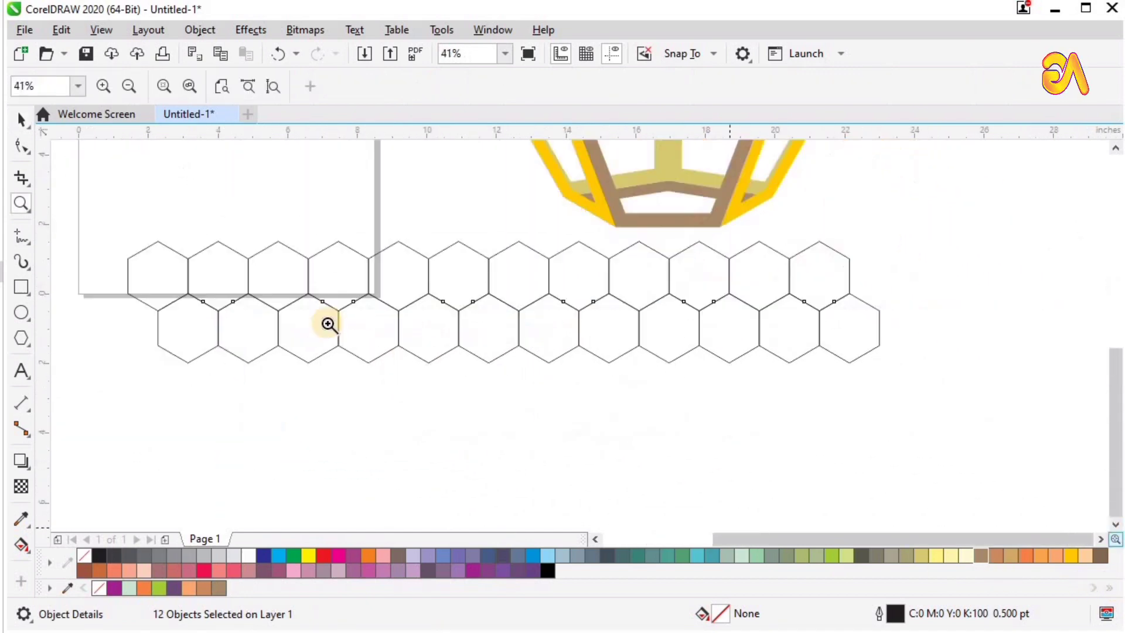
pyautogui.moveTo(109, 219); pyautogui.dragTo(932, 442)
pyautogui.moveTo(760, 440); pyautogui.dragTo(760, 439)
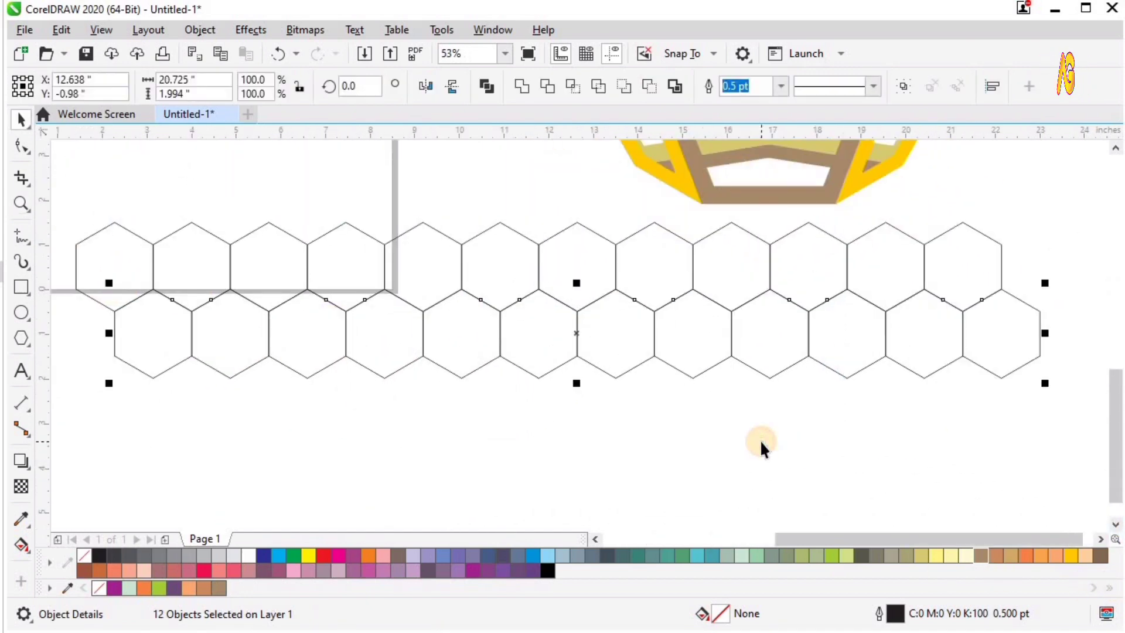
# Select ten spaced hexagons across the two rows and fill them black.
pyautogui.click(252, 343)
pyautogui.click(111, 258)
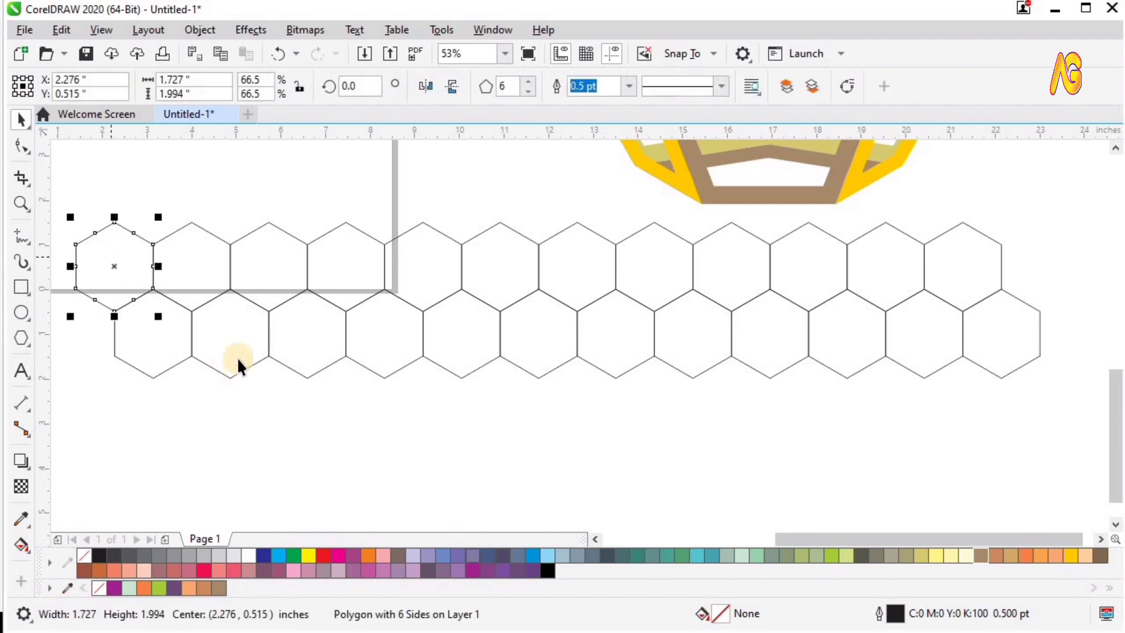
pyautogui.keyDown('shift'); pyautogui.click(337, 268); pyautogui.keyUp('shift')
pyautogui.keyDown('shift'); pyautogui.click(557, 264); pyautogui.keyUp('shift')
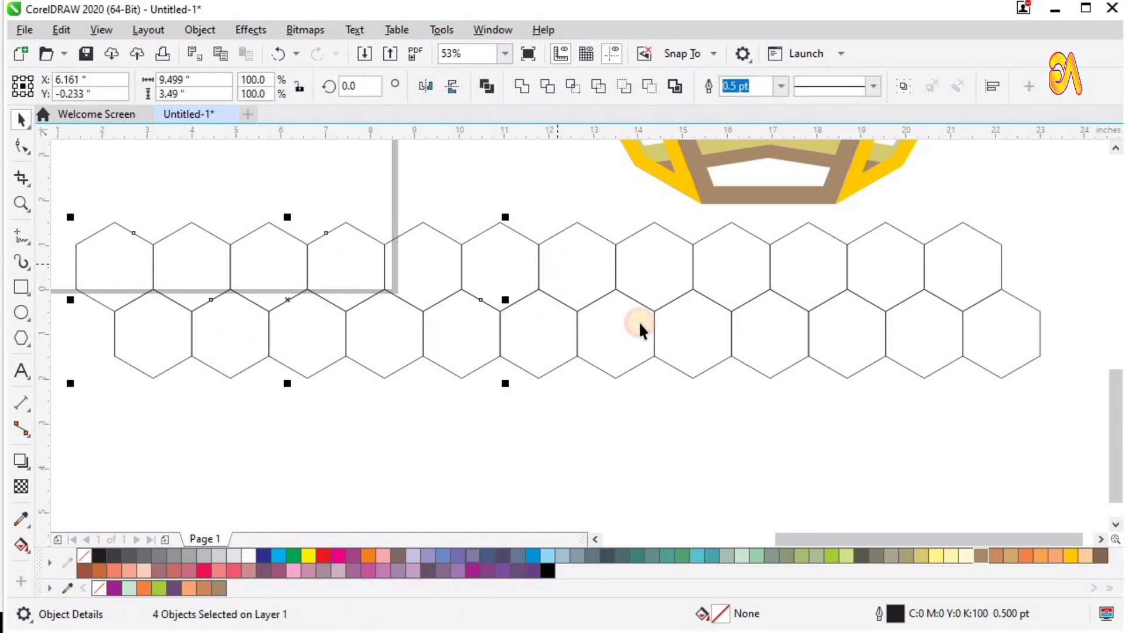
pyautogui.keyDown('shift'); pyautogui.click(730, 286); pyautogui.keyUp('shift')
pyautogui.keyDown('shift'); pyautogui.click(740, 273); pyautogui.keyUp('shift')
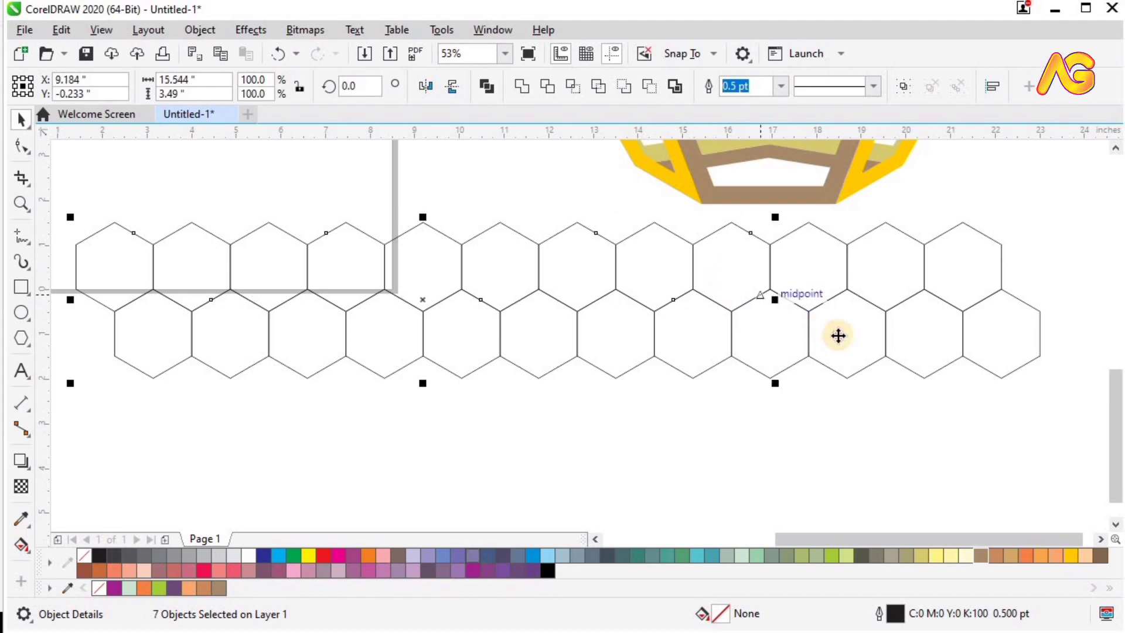
pyautogui.keyDown('shift'); pyautogui.click(992, 346); pyautogui.keyUp('shift')
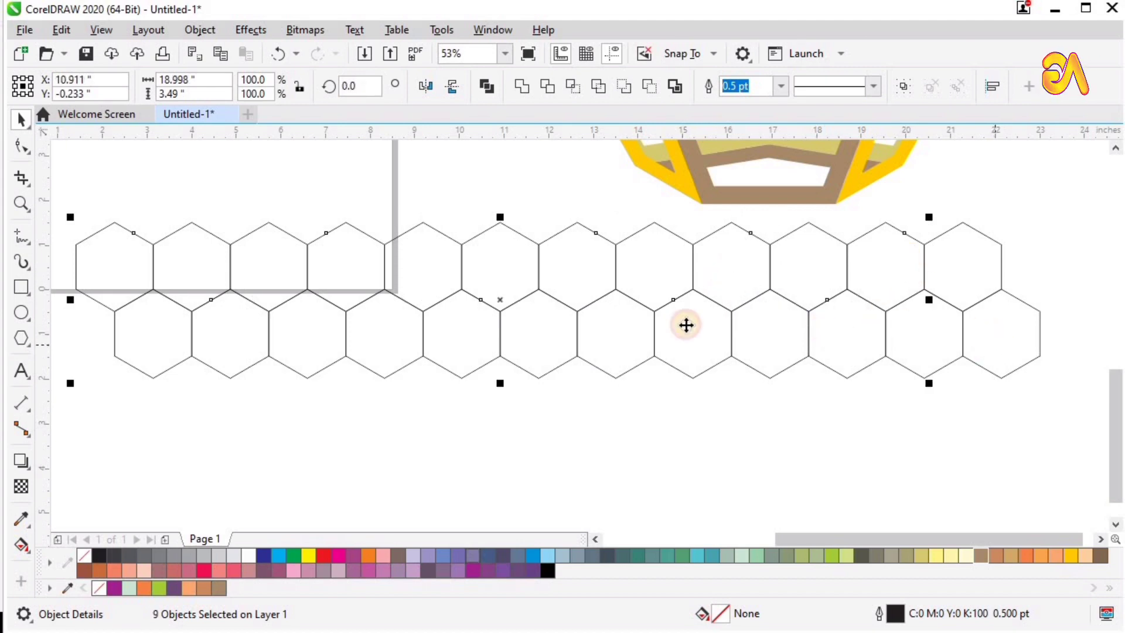
pyautogui.click(97, 555)
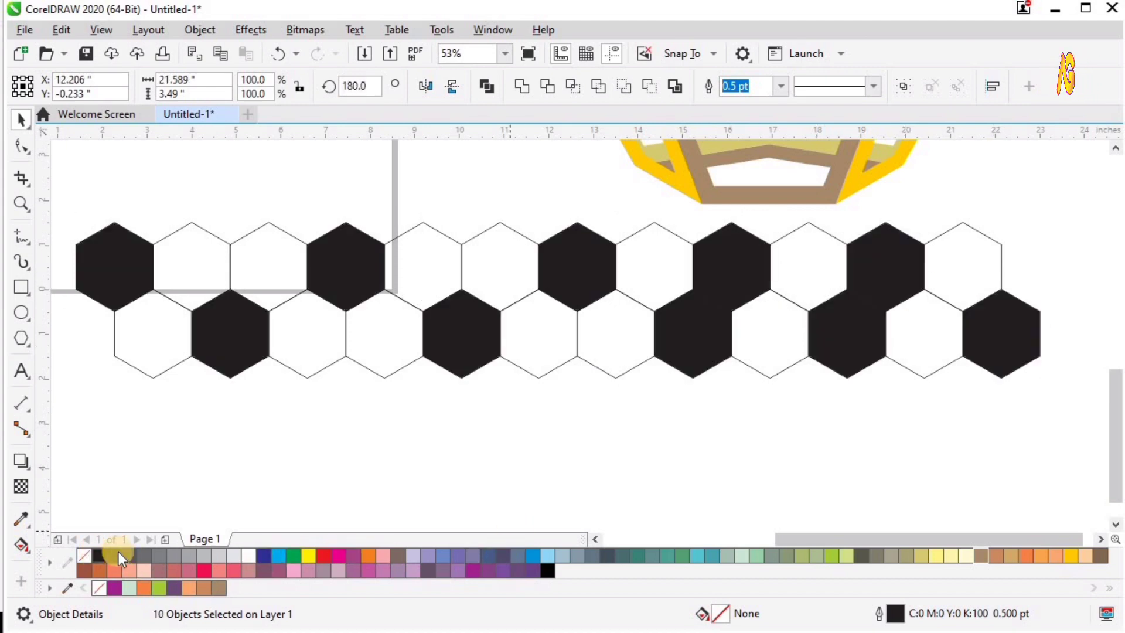
# Correct the fills at the right end so that only every third hexagon in each row is black.
pyautogui.click(701, 324)
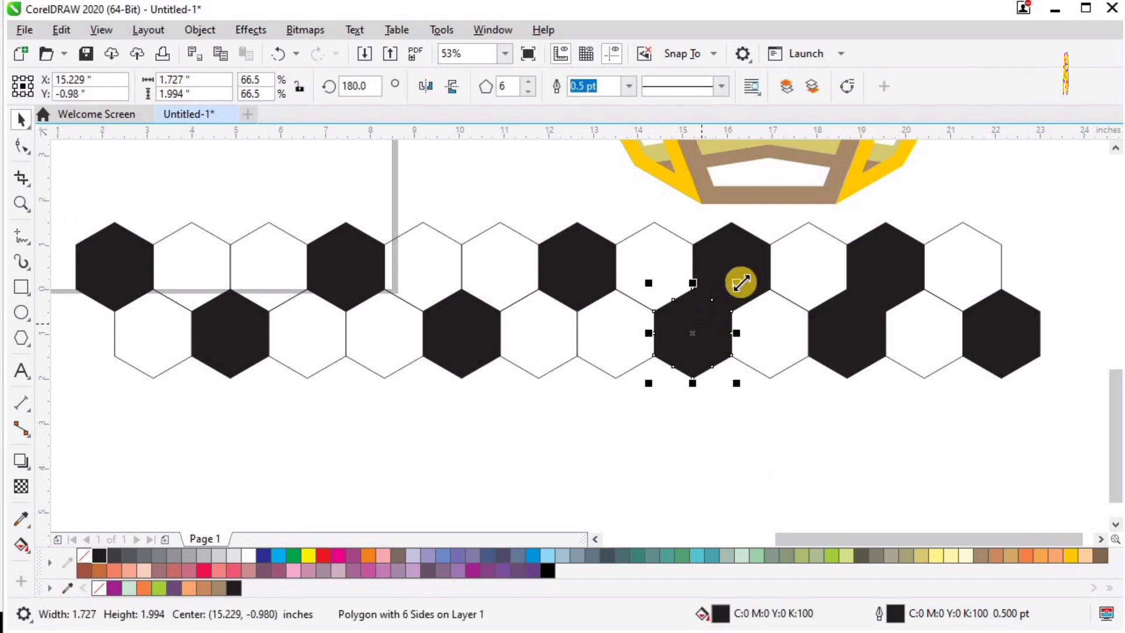
pyautogui.click(741, 277)
pyautogui.press('Delete')
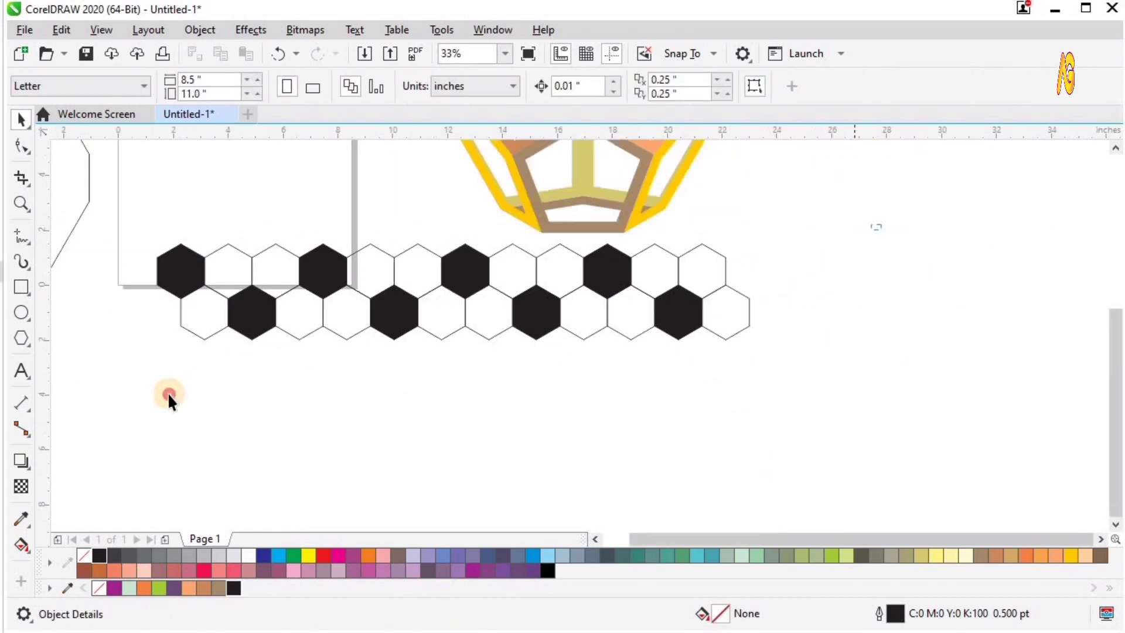
# Select all 24 hexagons and scale the two rows down to about 15.42 inches wide.
pyautogui.moveTo(168, 392); pyautogui.dragTo(782, 241)
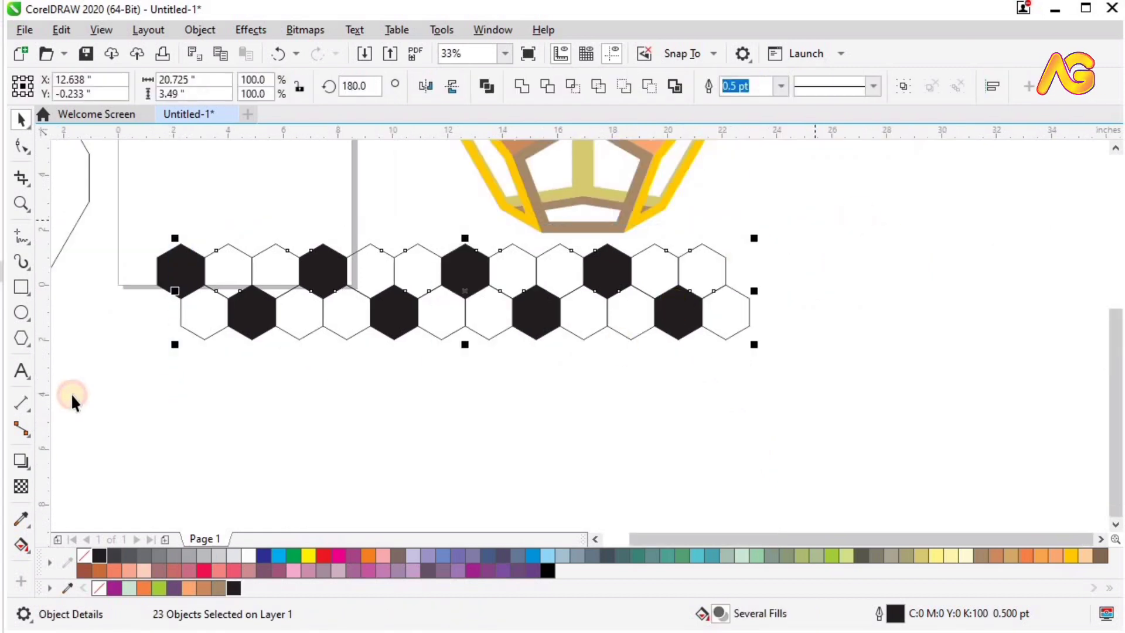
pyautogui.moveTo(73, 395); pyautogui.dragTo(859, 214)
pyautogui.moveTo(756, 345); pyautogui.dragTo(603, 269)
pyautogui.moveTo(653, 211); pyautogui.dragTo(1, 381)
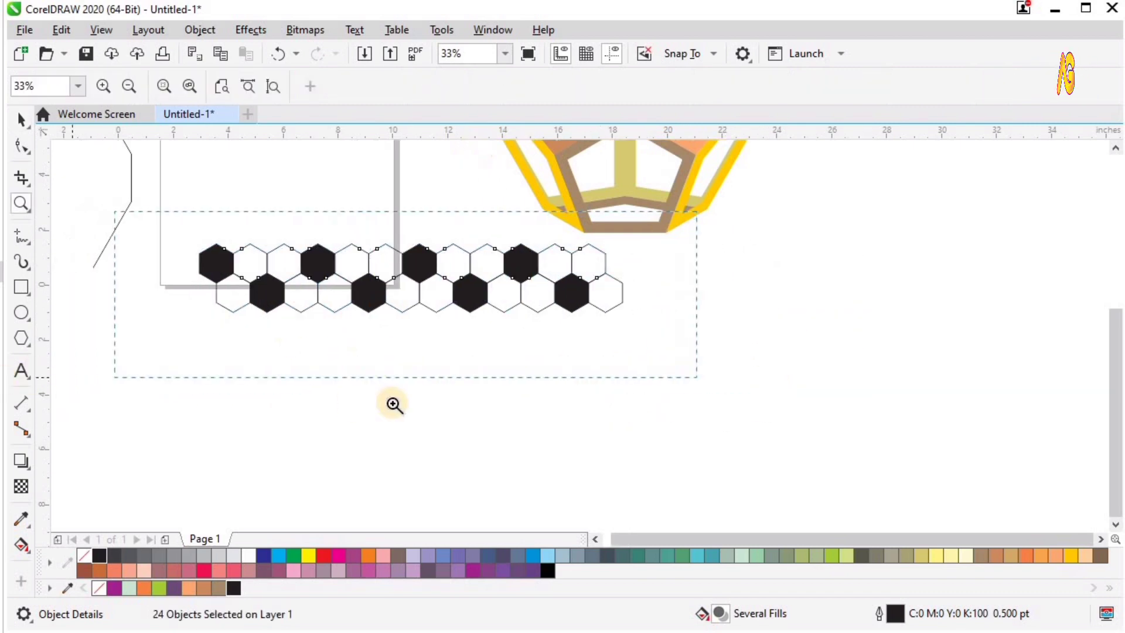
# Copy the two rows downward and nest the copy against them in the same orientation to form a four-row block.
pyautogui.moveTo(675, 252); pyautogui.dragTo(650, 389)
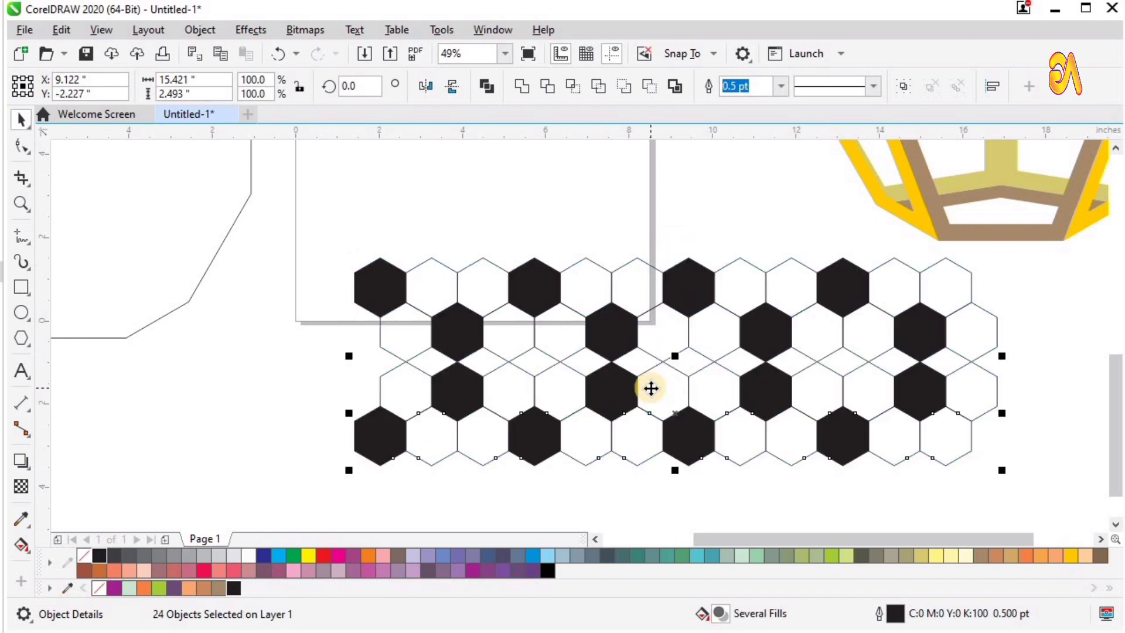
pyautogui.scroll(-2, 650, 389)
pyautogui.press('z')
pyautogui.moveTo(927, 449); pyautogui.dragTo(927, 449)
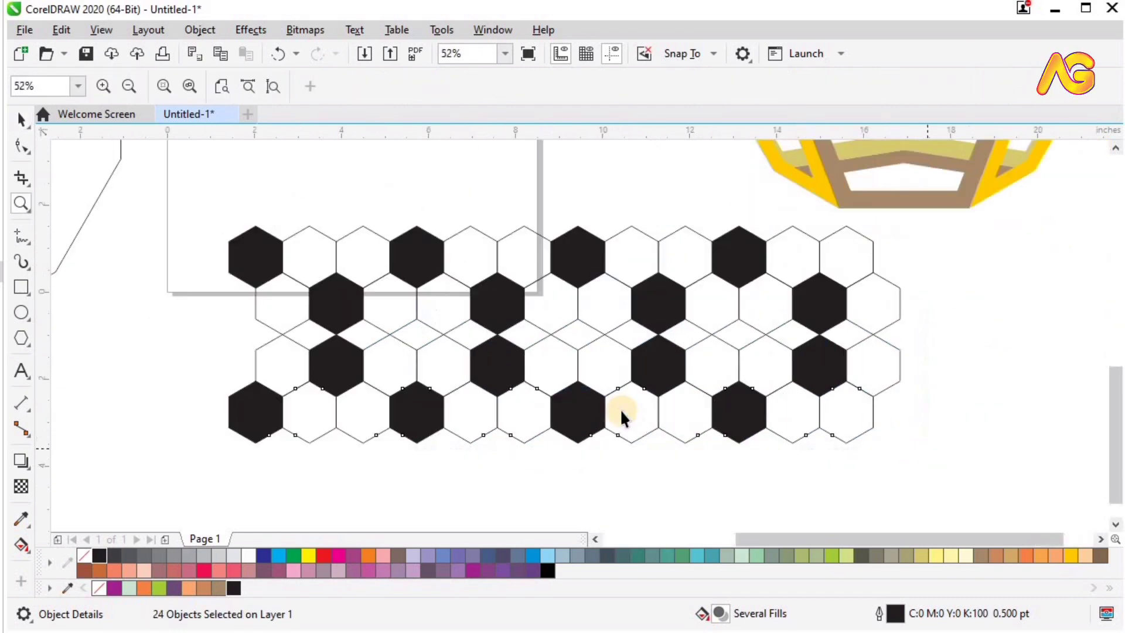
pyautogui.press('space')
pyautogui.moveTo(292, 311); pyautogui.dragTo(301, 332)
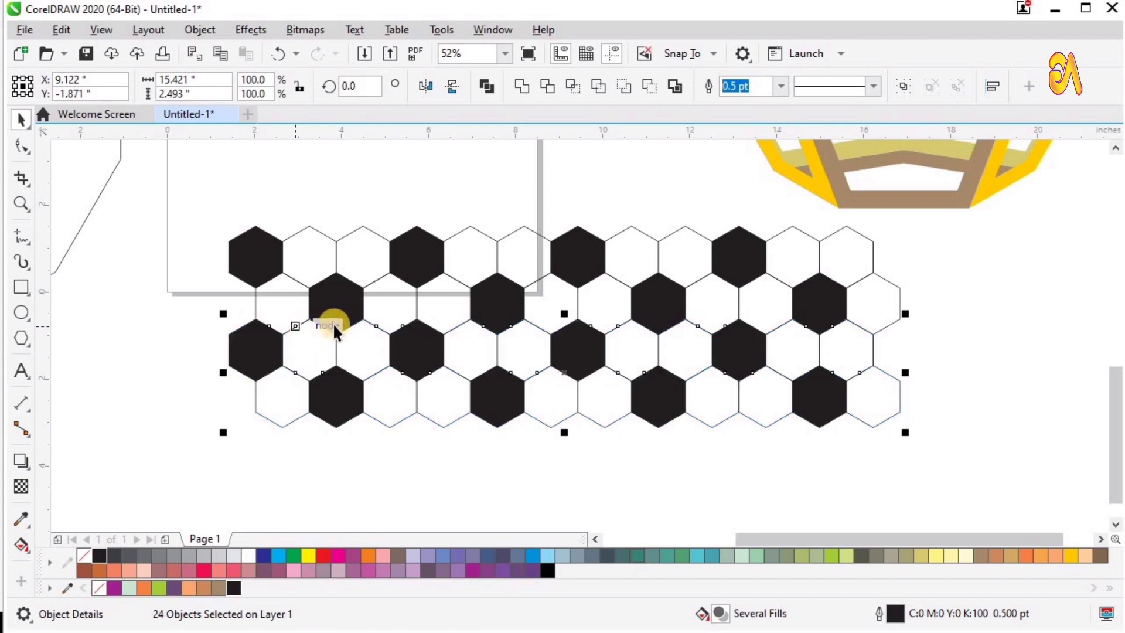
# Try copying the four-row block below itself as a vertical mirror image and flipping the copy horizontally.
pyautogui.scroll(-2, 301, 328)
pyautogui.press('F2')
pyautogui.moveTo(206, 236); pyautogui.dragTo(892, 494)
pyautogui.click(719, 403)
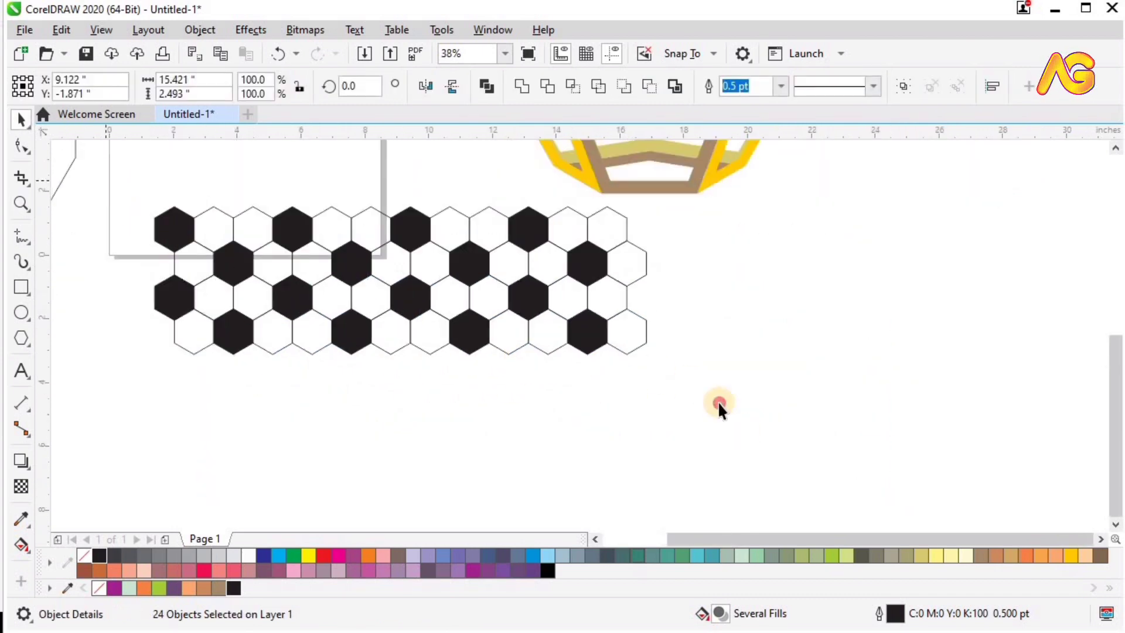
pyautogui.moveTo(718, 401); pyautogui.dragTo(107, 177)
pyautogui.moveTo(398, 202); pyautogui.dragTo(416, 389)
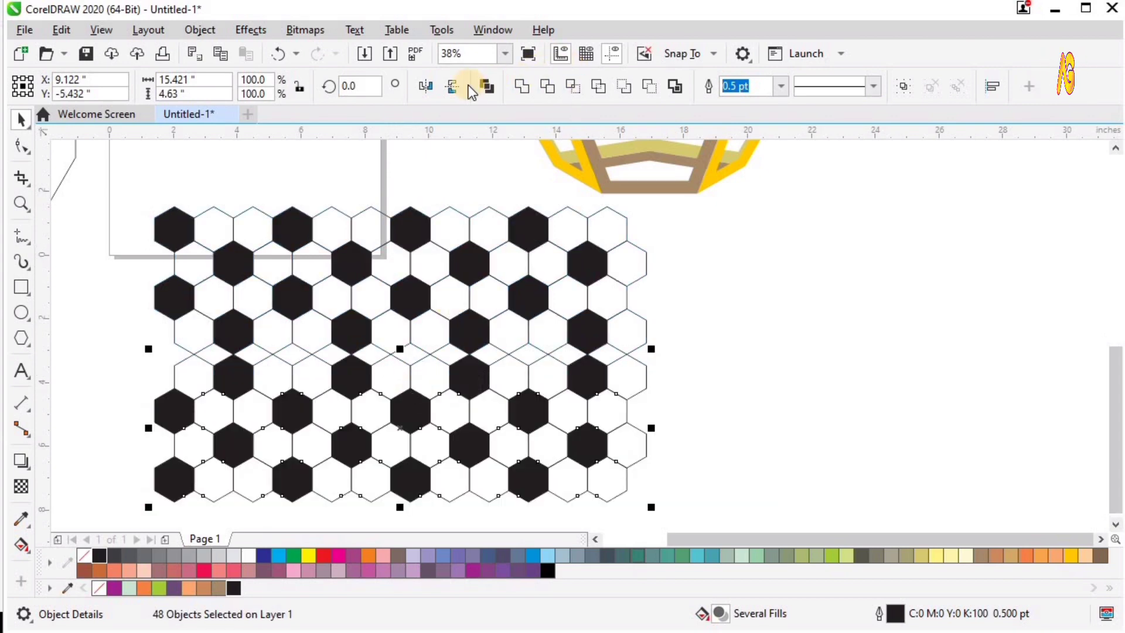
pyautogui.click(425, 86)
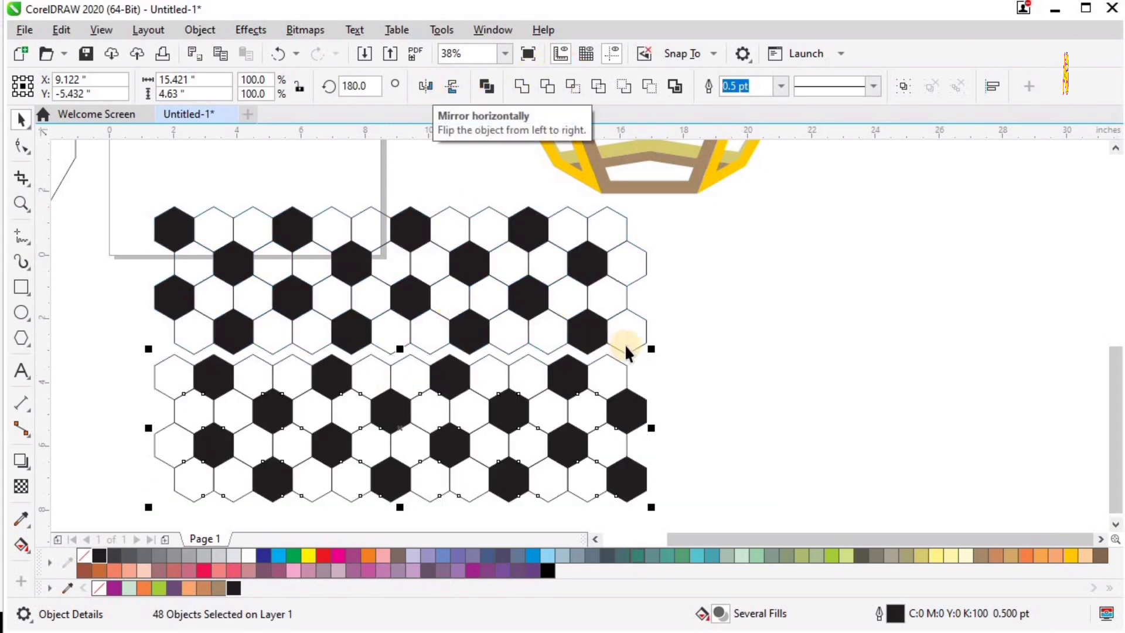
# Nudge the flipped block upward until it meets the original four rows.
pyautogui.press('Up')
pyautogui.press('Up')
pyautogui.press('Up')
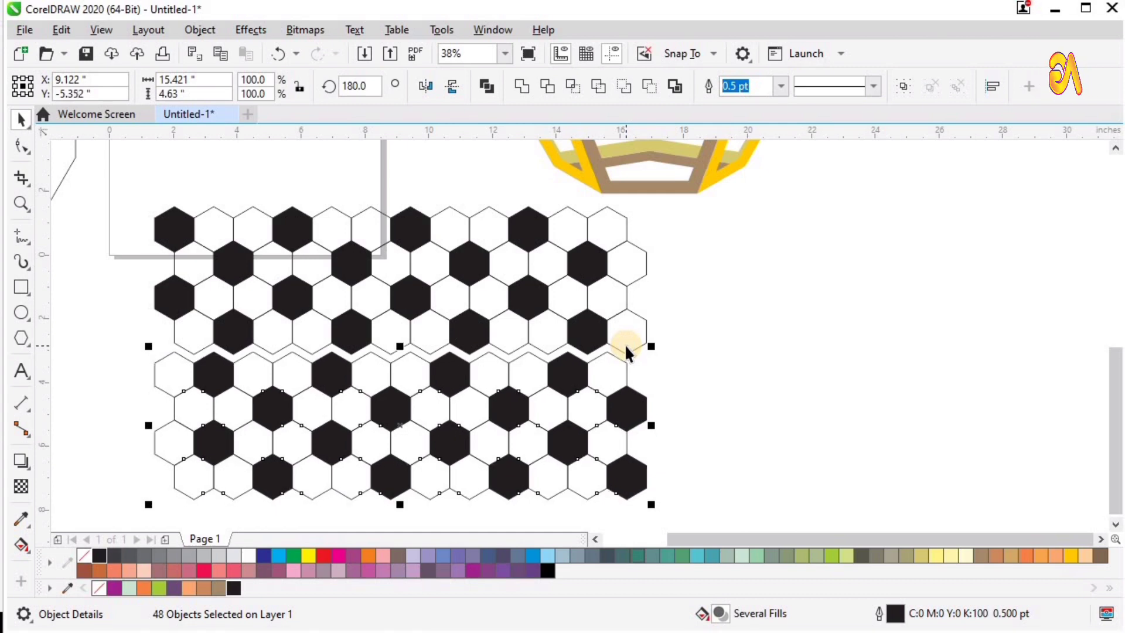
pyautogui.press('Up')
pyautogui.press('Up')
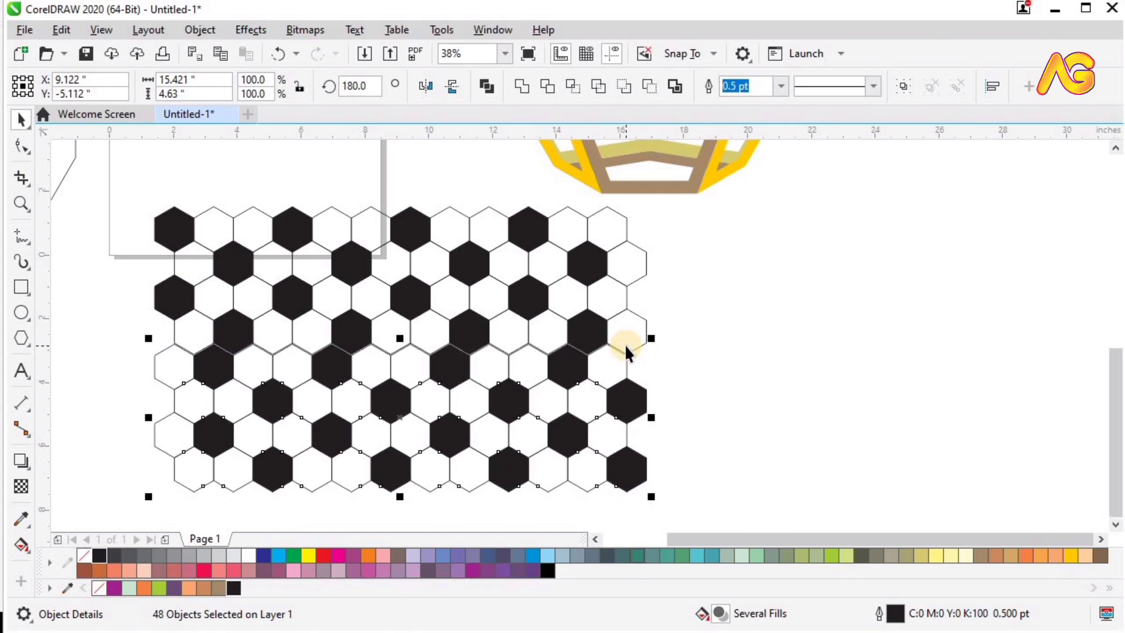
pyautogui.press('Up')
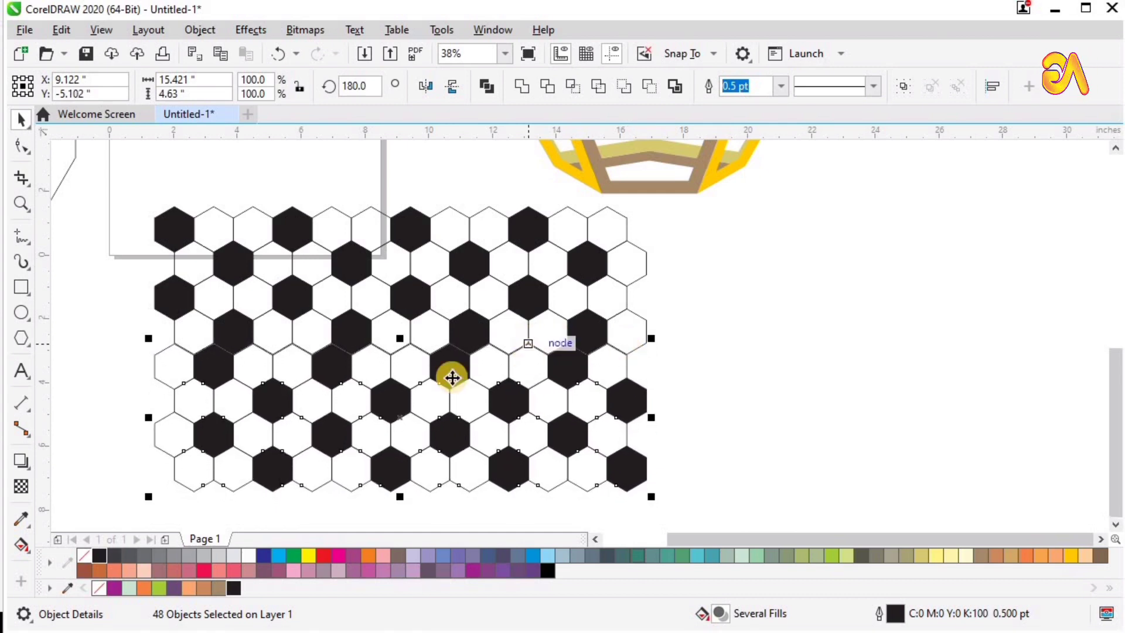
pyautogui.scroll(-2, 529, 338)
pyautogui.moveTo(297, 250); pyautogui.dragTo(734, 450)
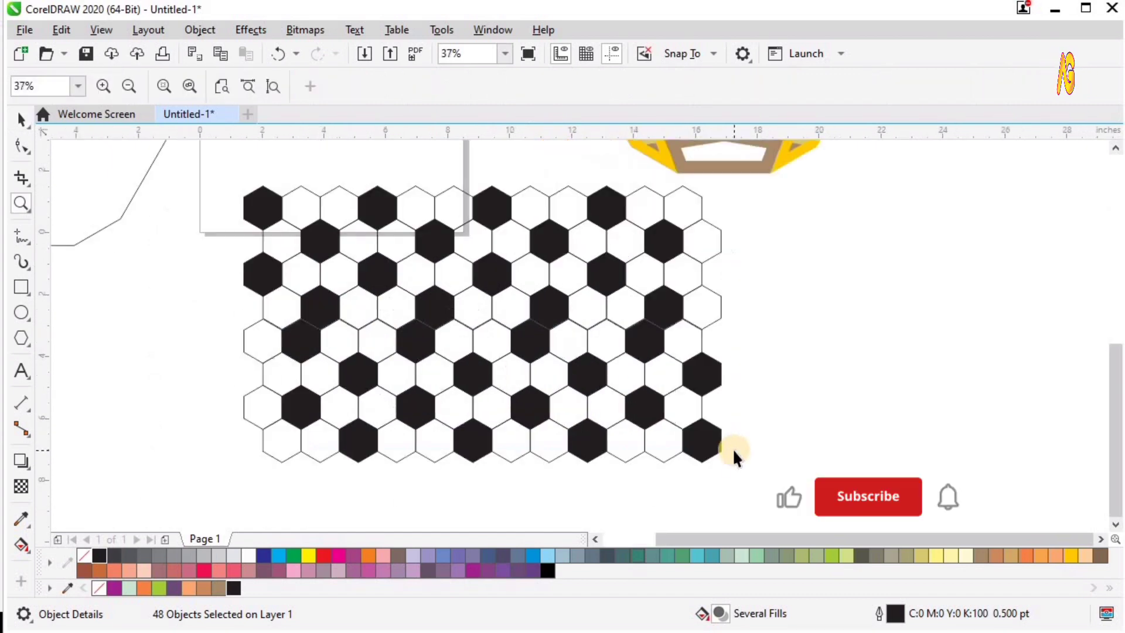
# Undo the nudging, the horizontal flip and the mirrored copy of the four-row block.
pyautogui.hotkey('ctrl', 'z')
pyautogui.hotkey('ctrl', 'z')
pyautogui.hotkey('ctrl', 'z')
# Copy the four-row block downward twice and nest the copies to form a continuous 12-row hexagon pattern.
pyautogui.moveTo(294, 195); pyautogui.dragTo(294, 327)
pyautogui.scroll(-1, 291, 324)
pyautogui.moveTo(716, 491); pyautogui.dragTo(221, 260)
pyautogui.moveTo(285, 245); pyautogui.dragTo(287, 366)
pyautogui.scroll(-2, 382, 357)
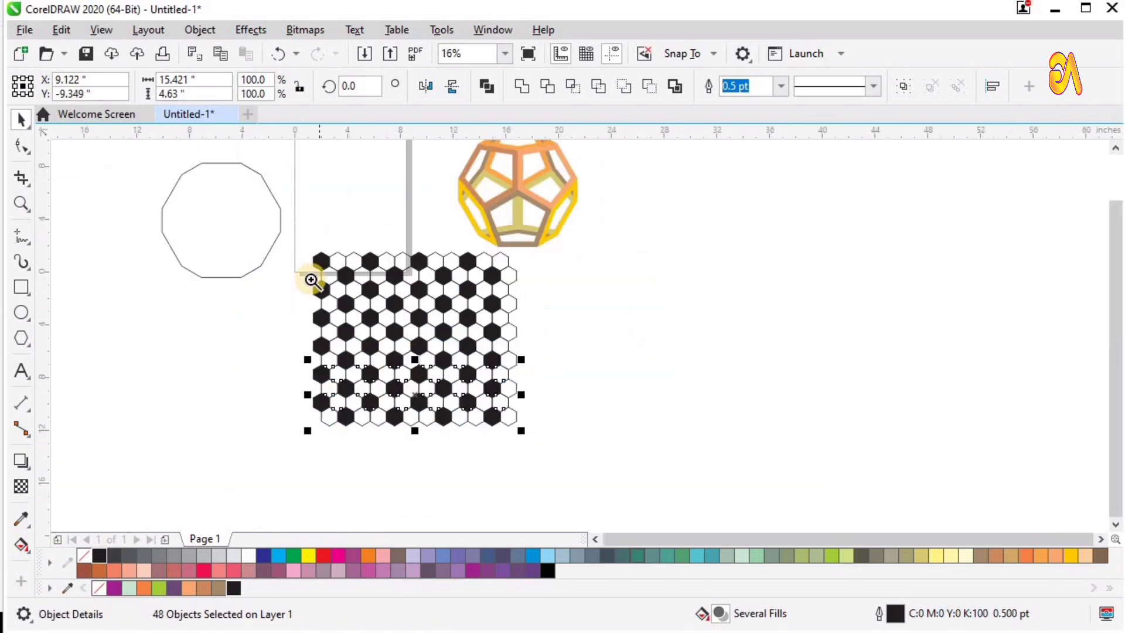
pyautogui.press('z')
pyautogui.moveTo(252, 246); pyautogui.dragTo(648, 451)
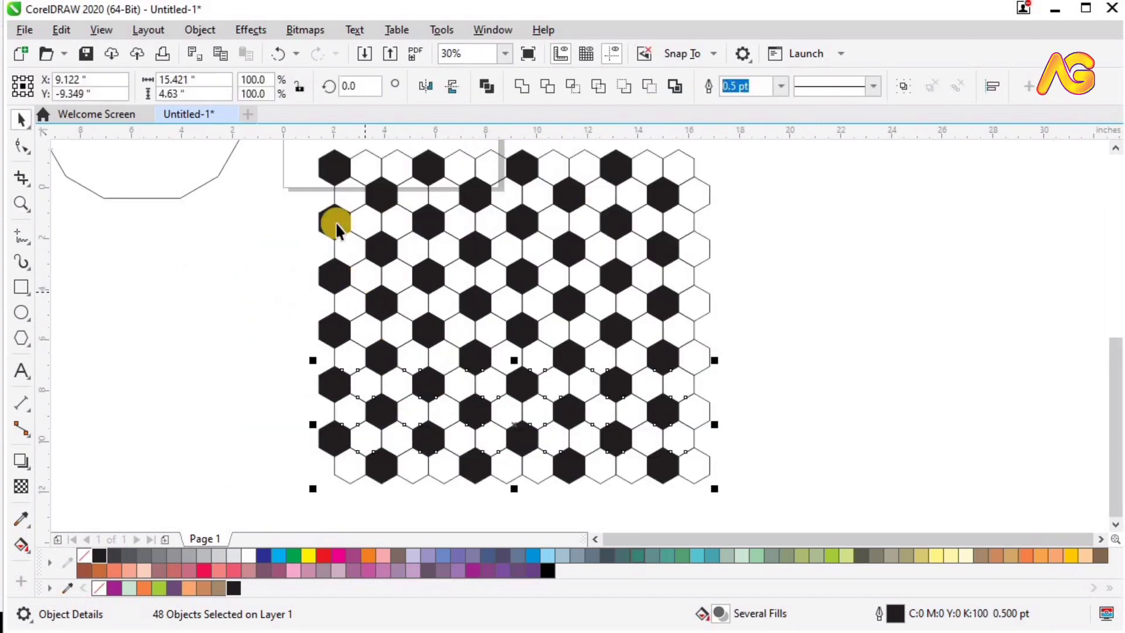
# Shrink the hexagon pattern and extend it with copies into an 18-row block about 14 inches wide.
pyautogui.press('F3')
pyautogui.press('F2')
pyautogui.moveTo(336, 227); pyautogui.dragTo(652, 458)
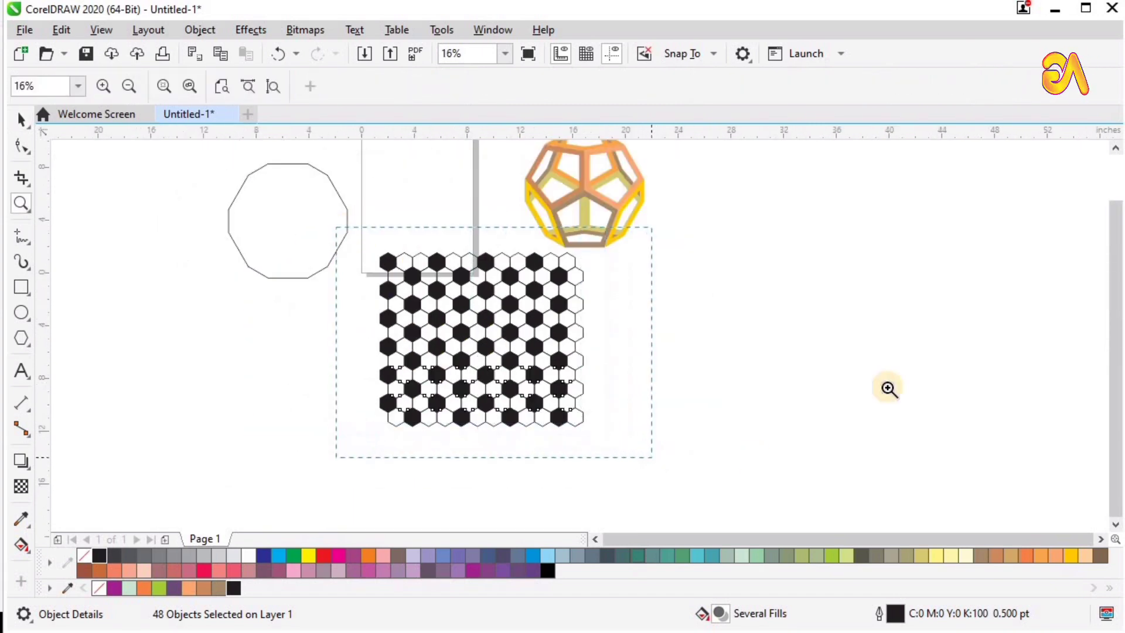
pyautogui.click(893, 346)
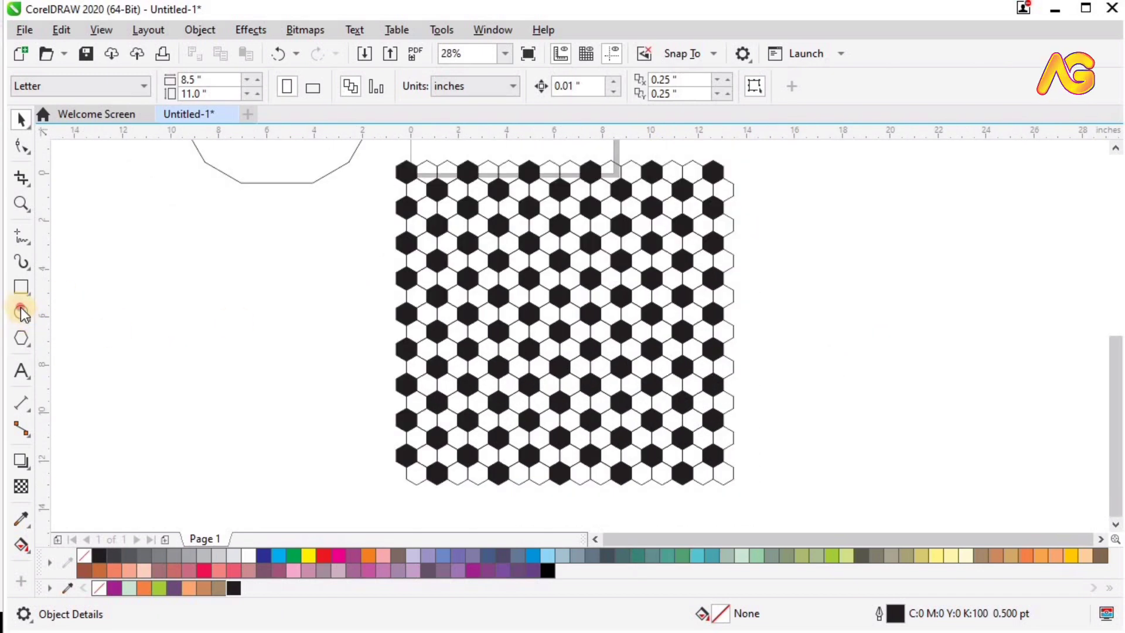
# Draw a circle in the empty area left of the hexagon pattern and set its width and height to 5 inches.
pyautogui.click(22, 313)
pyautogui.moveTo(229, 233); pyautogui.dragTo(358, 362)
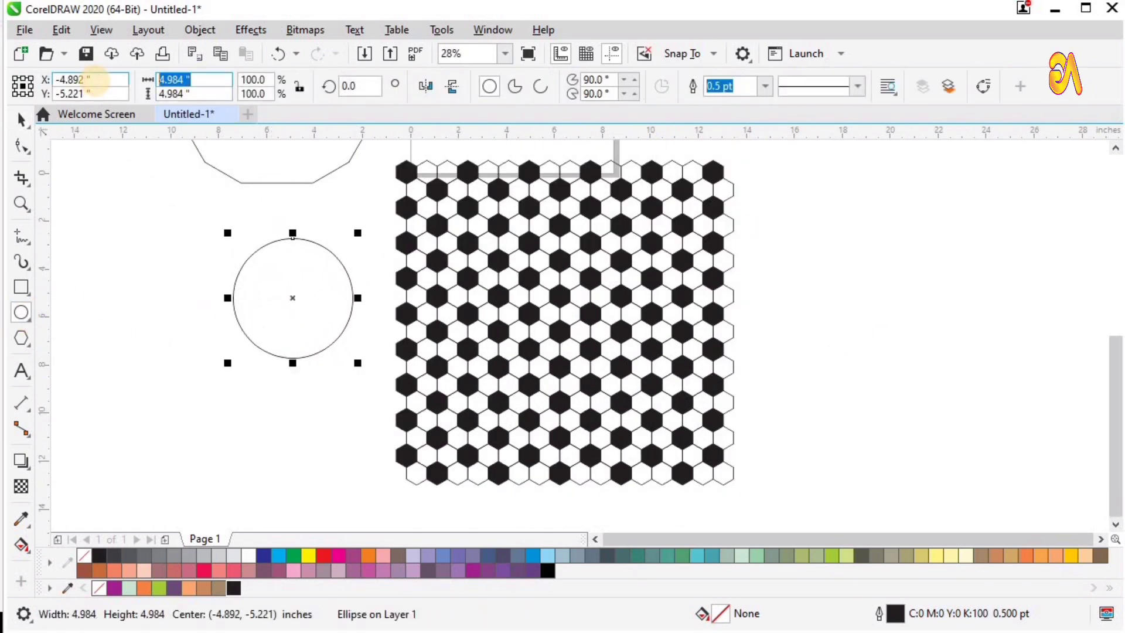
pyautogui.write('5')
pyautogui.press('Tab')
pyautogui.write('5')
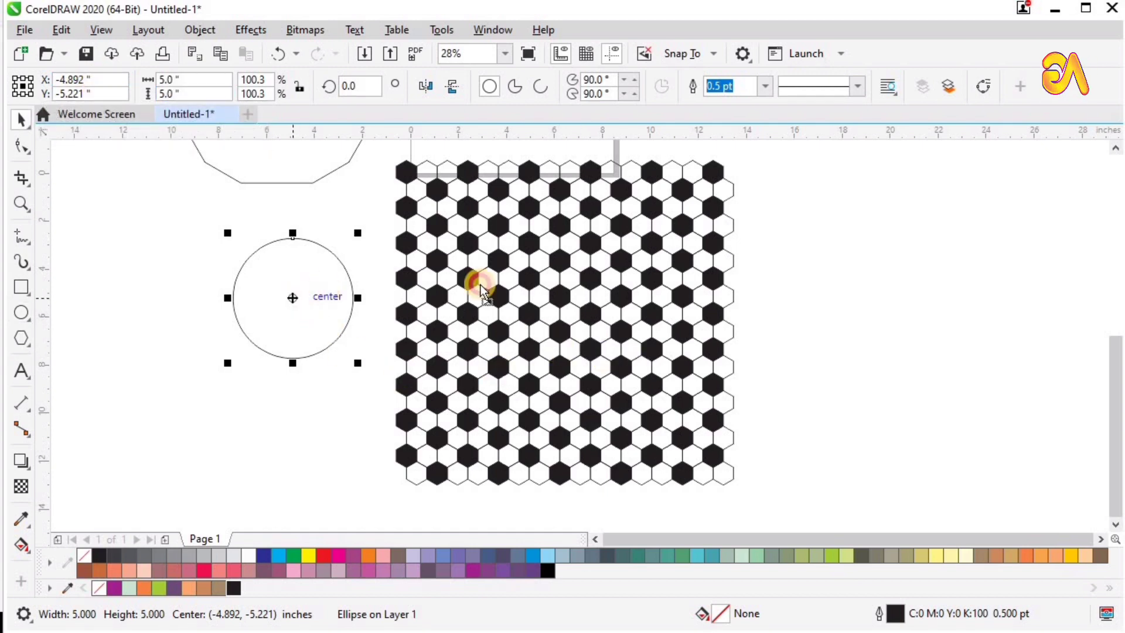
# Move the circle over the middle of the hexagon pattern and reduce the size of the pattern beneath it.
pyautogui.moveTo(301, 298); pyautogui.dragTo(600, 295)
pyautogui.press('z')
pyautogui.click(638, 211)
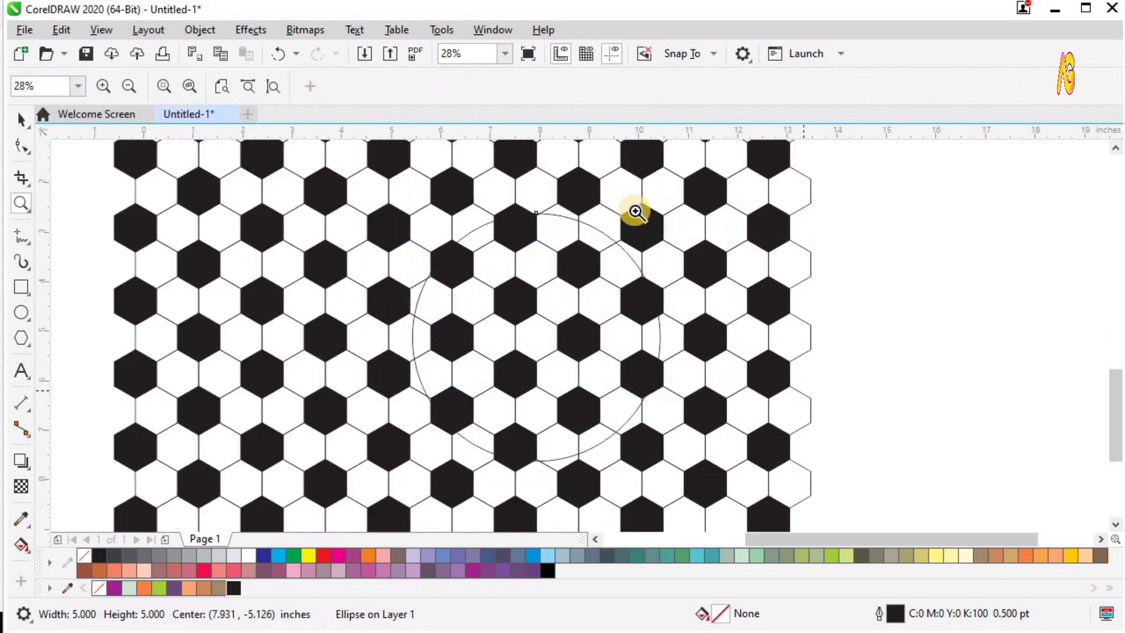
pyautogui.press('space')
pyautogui.moveTo(529, 336); pyautogui.dragTo(500, 327)
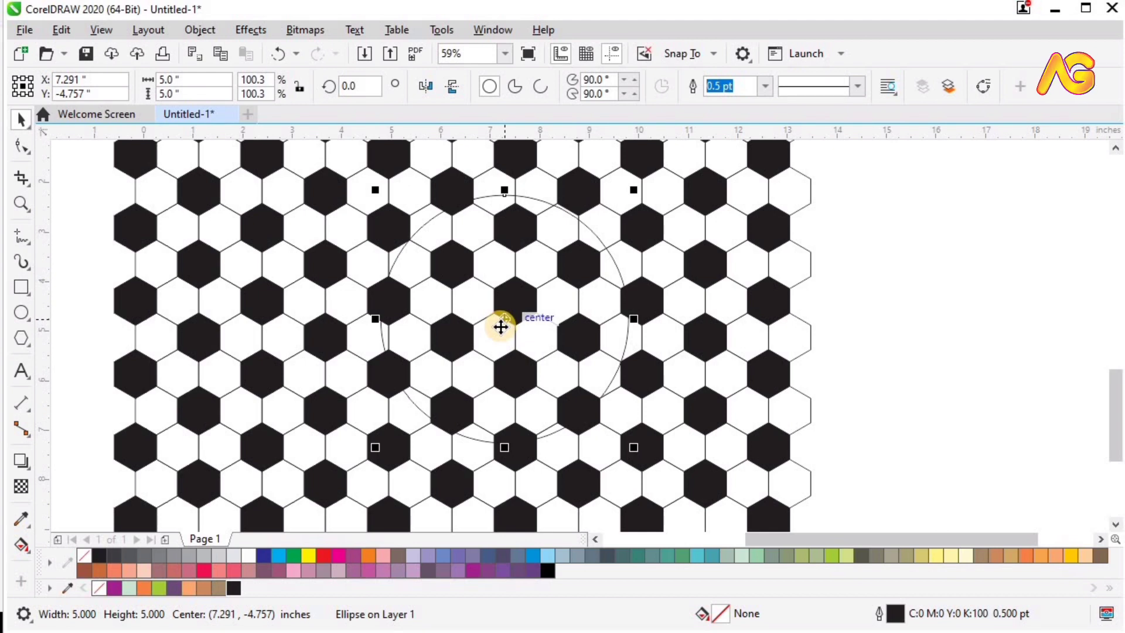
pyautogui.press('F4')
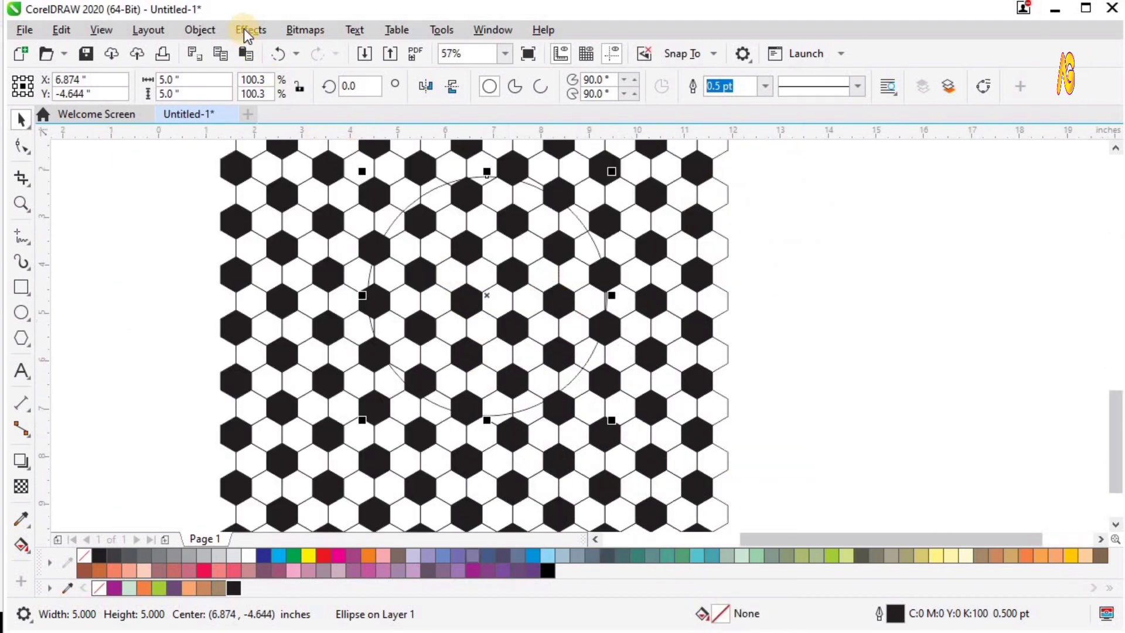
# Apply a Fish Eye lens at a rate of 100% to the circle and shift it slightly over the hexagon pattern.
pyautogui.click(244, 30)
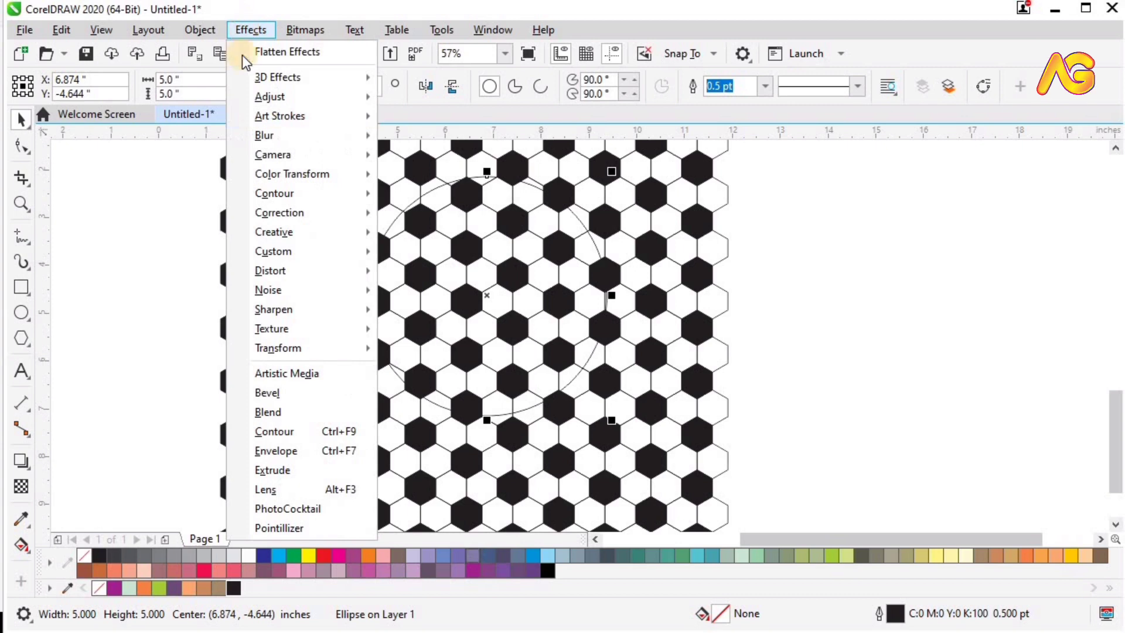
pyautogui.click(284, 488)
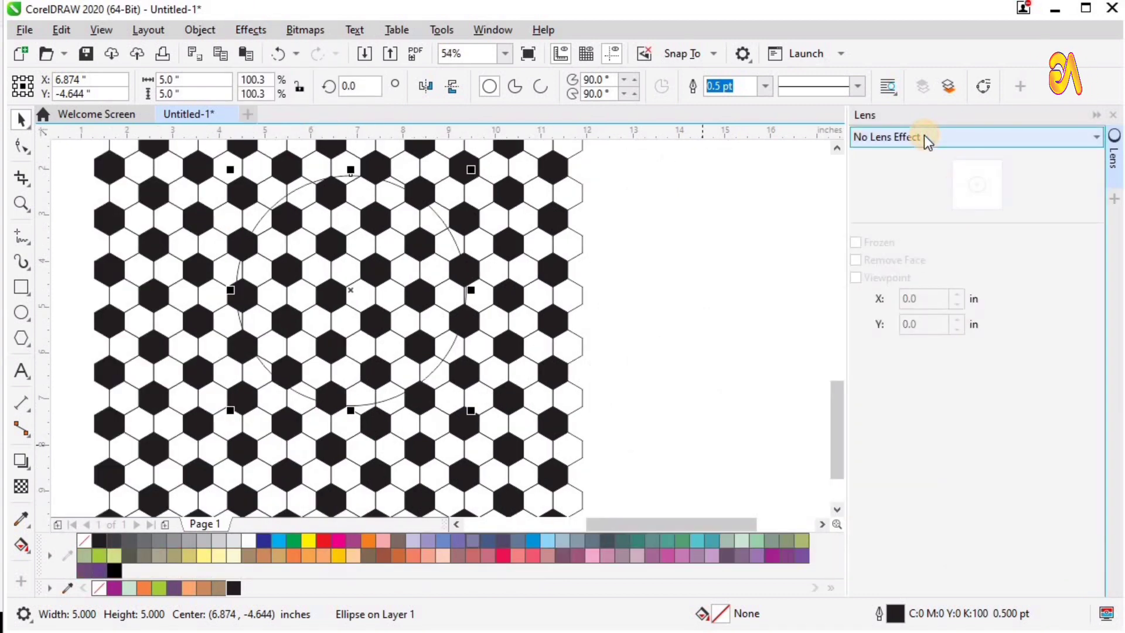
pyautogui.click(923, 135)
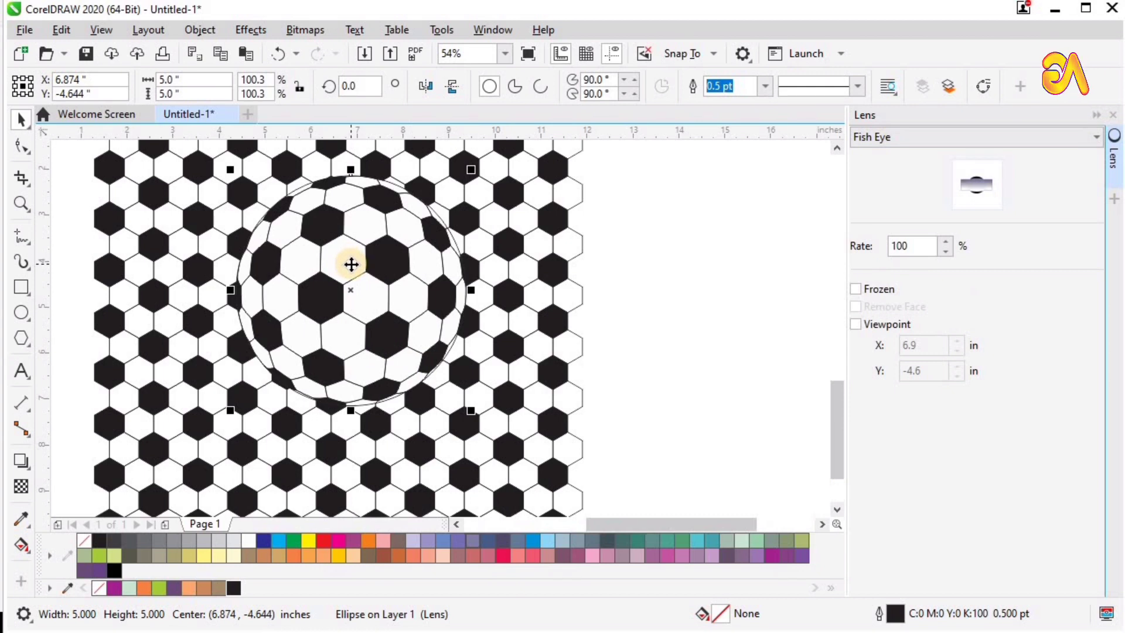
pyautogui.moveTo(352, 264); pyautogui.dragTo(351, 256)
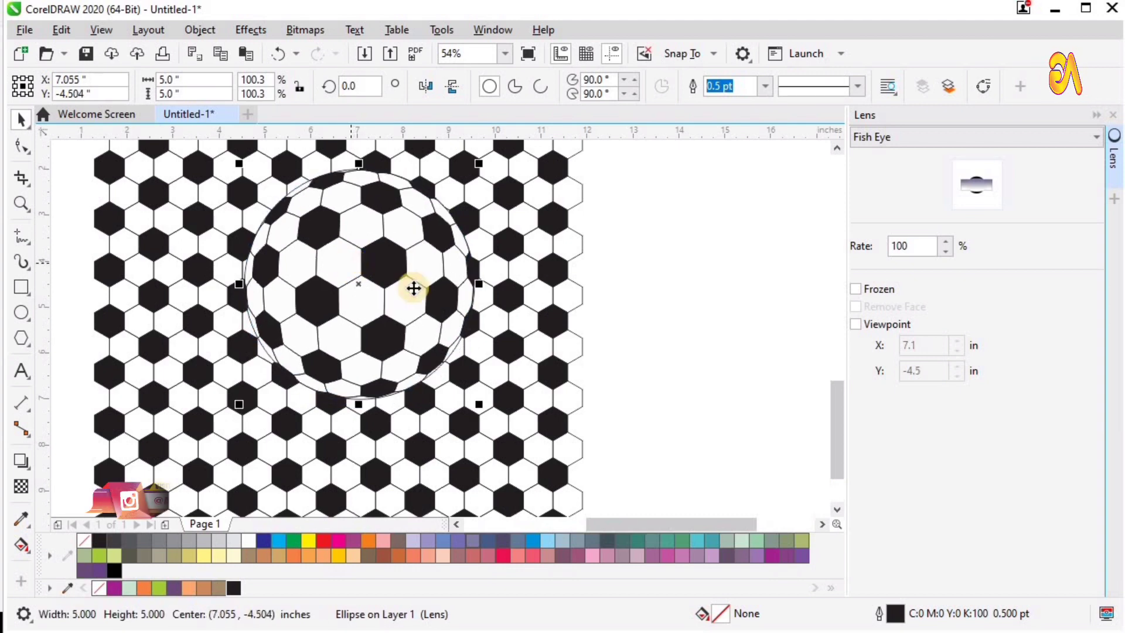
# Freeze the Fish Eye lens on the circle so it captures the distorted hexagons beneath it.
pyautogui.click(1092, 114)
pyautogui.scroll(-2, 676, 269)
pyautogui.press('F2')
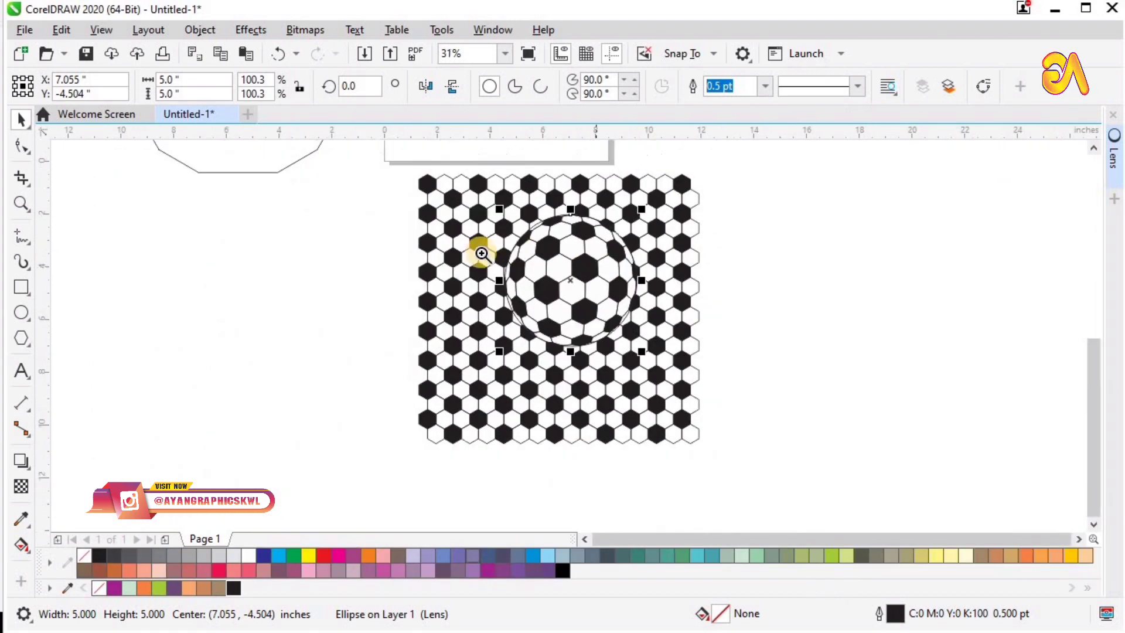
pyautogui.moveTo(421, 206); pyautogui.dragTo(823, 427)
pyautogui.click(472, 288)
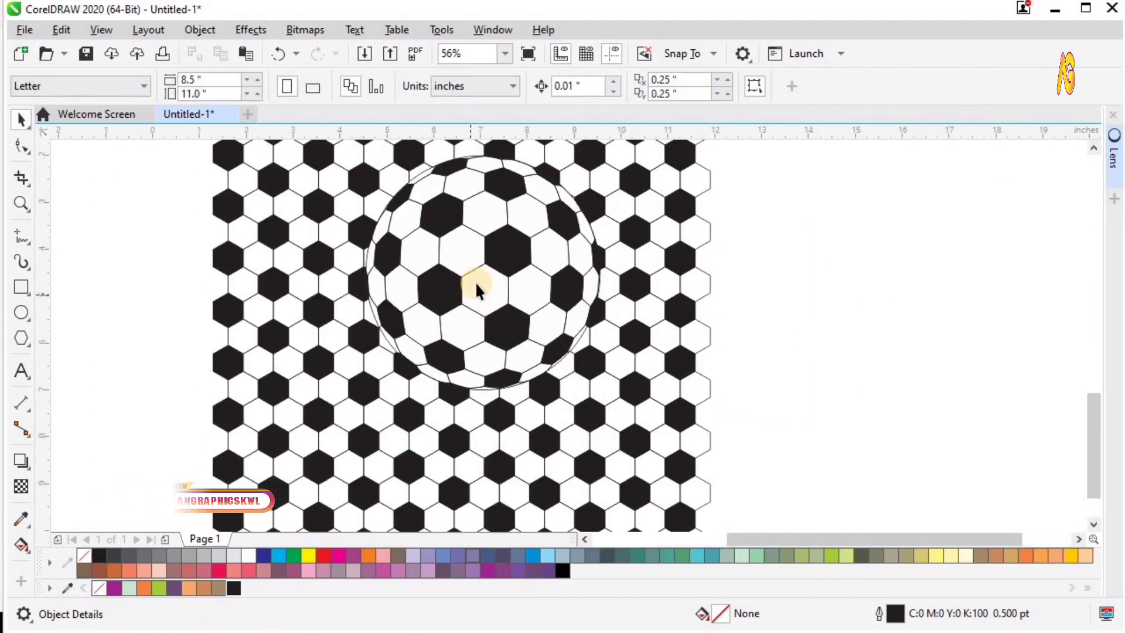
pyautogui.click(1110, 161)
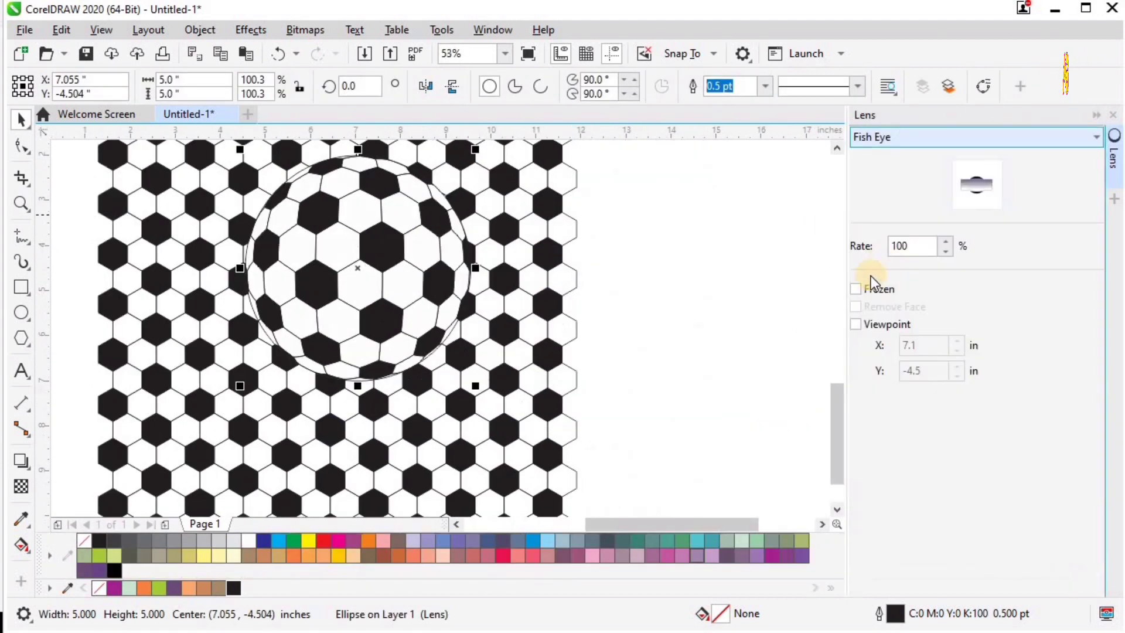
pyautogui.click(855, 288)
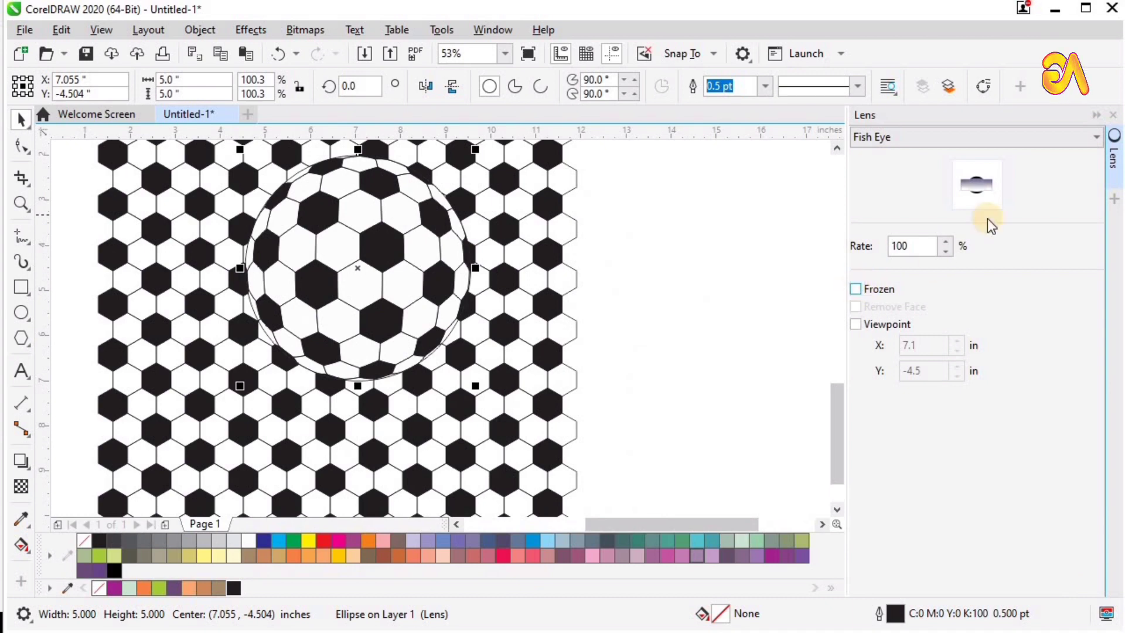
pyautogui.click(1094, 115)
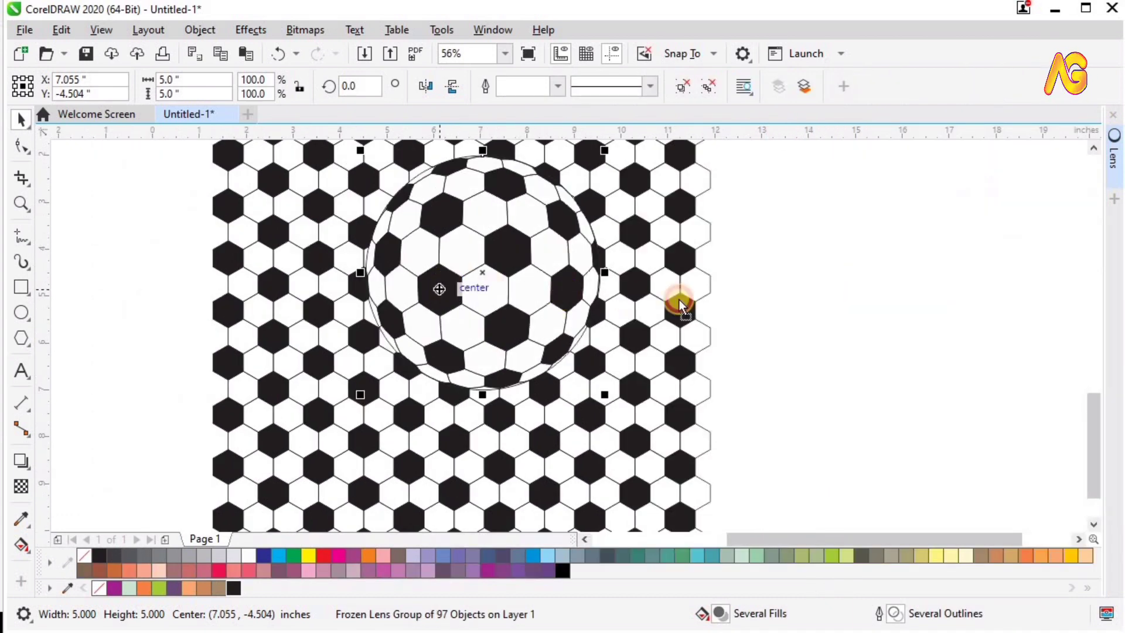
# Move the frozen lens ball off the hexagon pattern to the empty area just below the coloured dodecahedron.
pyautogui.moveTo(680, 305); pyautogui.dragTo(781, 309)
pyautogui.scroll(-2, 783, 306)
pyautogui.press('z')
pyautogui.moveTo(712, 241); pyautogui.dragTo(959, 379)
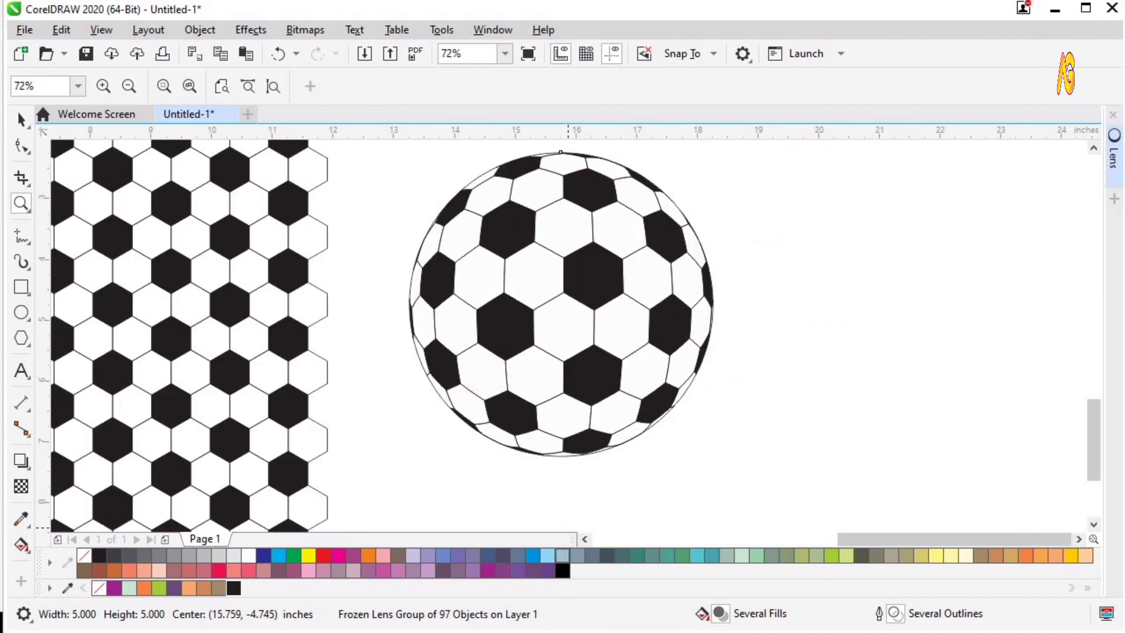
pyautogui.press('space')
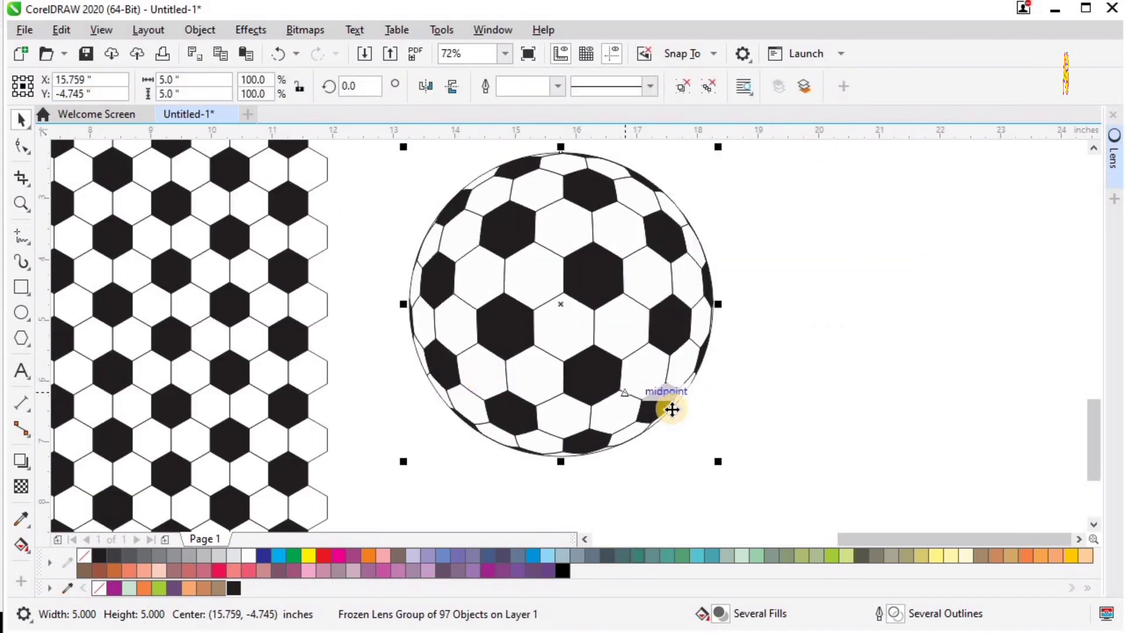
pyautogui.scroll(-2, 672, 408)
pyautogui.press('z')
pyautogui.moveTo(432, 273); pyautogui.dragTo(853, 526)
pyautogui.press('space')
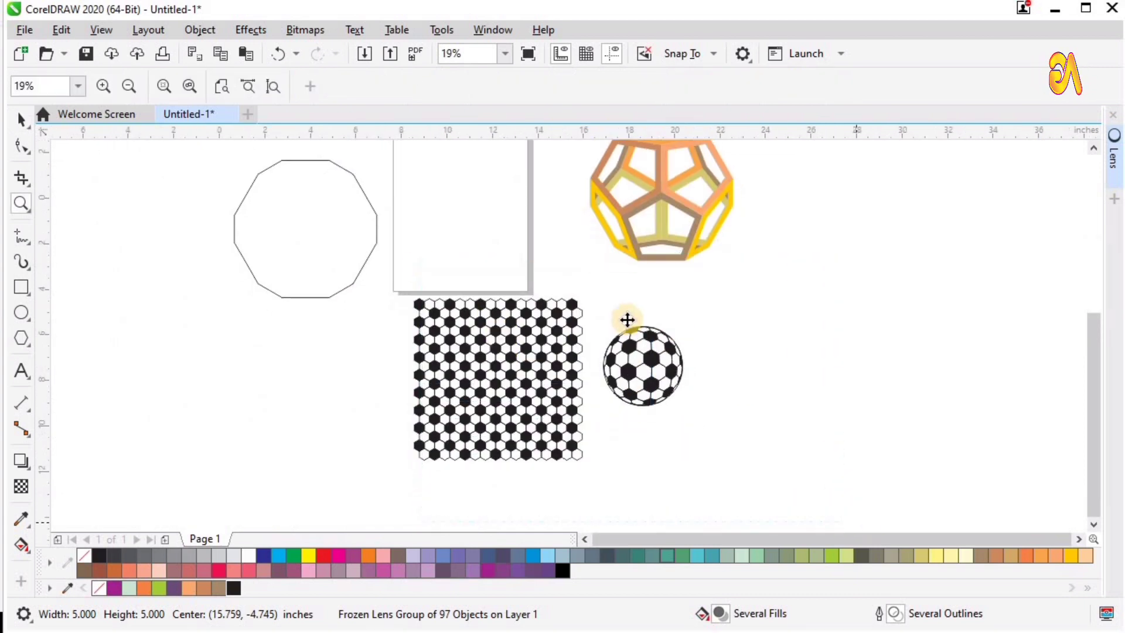
pyautogui.moveTo(564, 245); pyautogui.dragTo(549, 171)
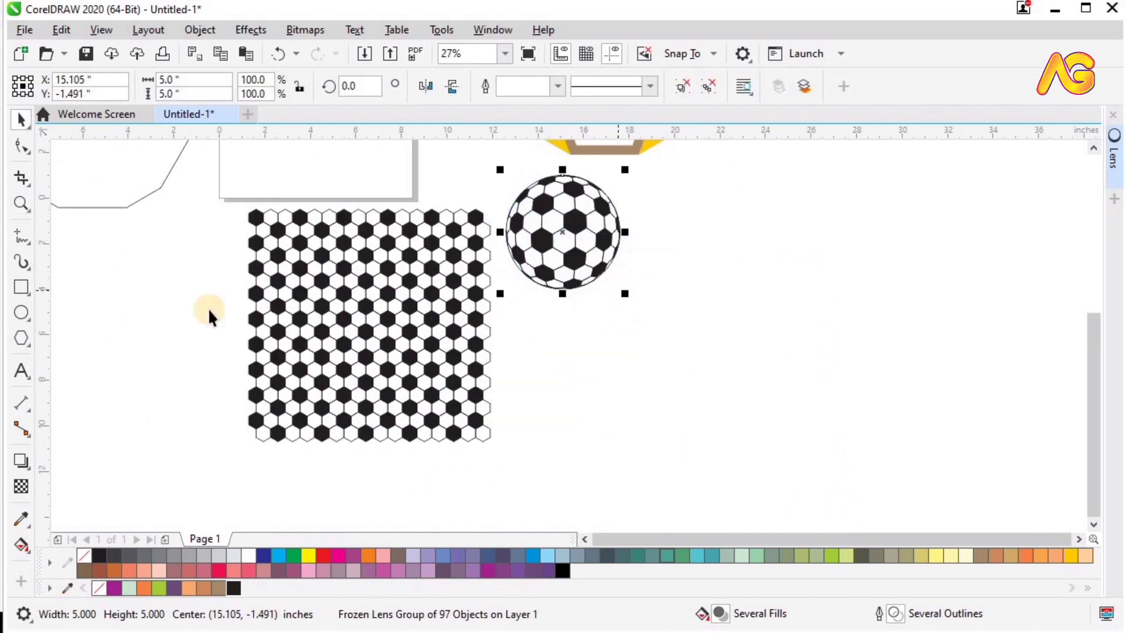
# Draw a circle in the empty area below the ball and set its width and height to 5 inches.
pyautogui.click(20, 313)
pyautogui.moveTo(583, 349); pyautogui.dragTo(676, 443)
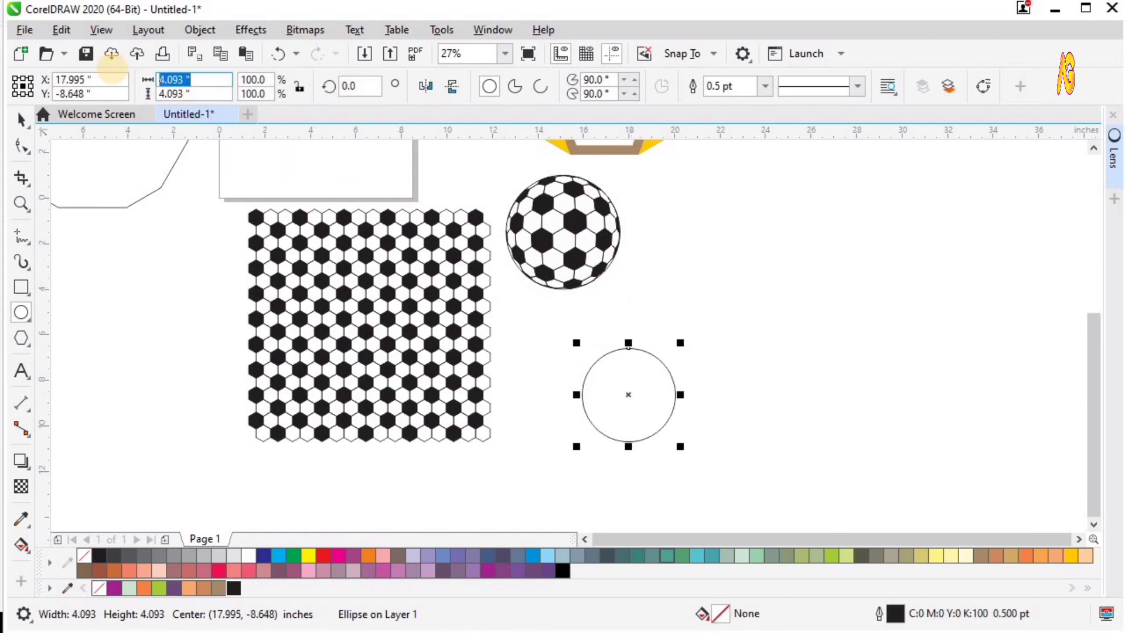
pyautogui.write('5')
pyautogui.press('Tab')
pyautogui.write('5')
pyautogui.press('Return')
# Apply a black inner shadow around the inside edge of the new 5-inch circle.
pyautogui.press('z')
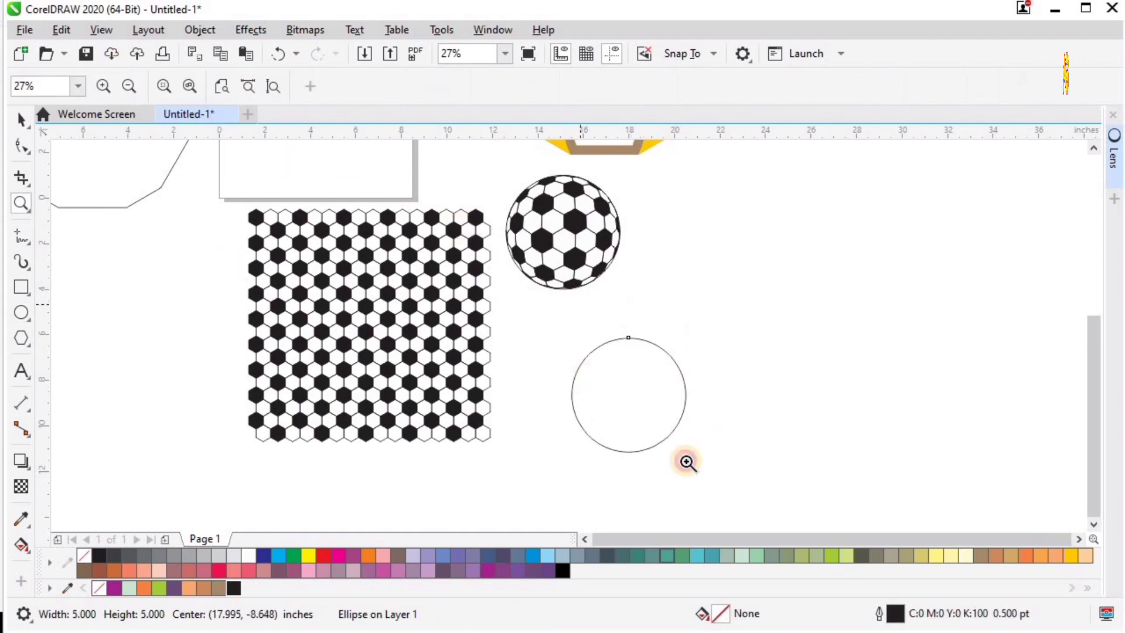
pyautogui.moveTo(454, 228); pyautogui.dragTo(781, 502)
pyautogui.press('space')
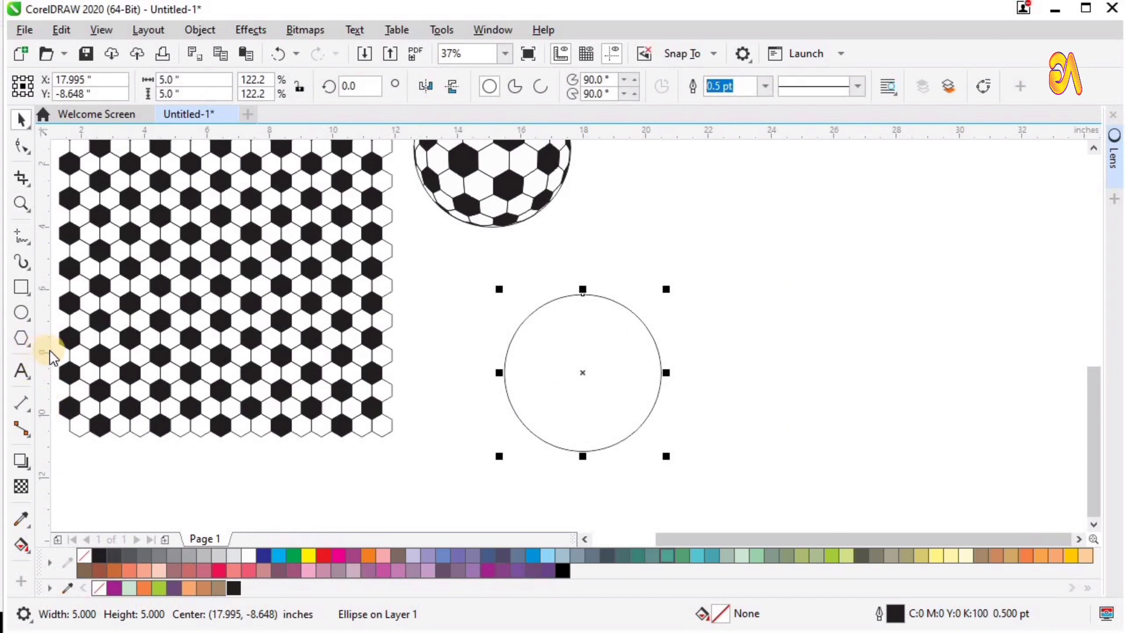
pyautogui.click(22, 461)
pyautogui.click(202, 86)
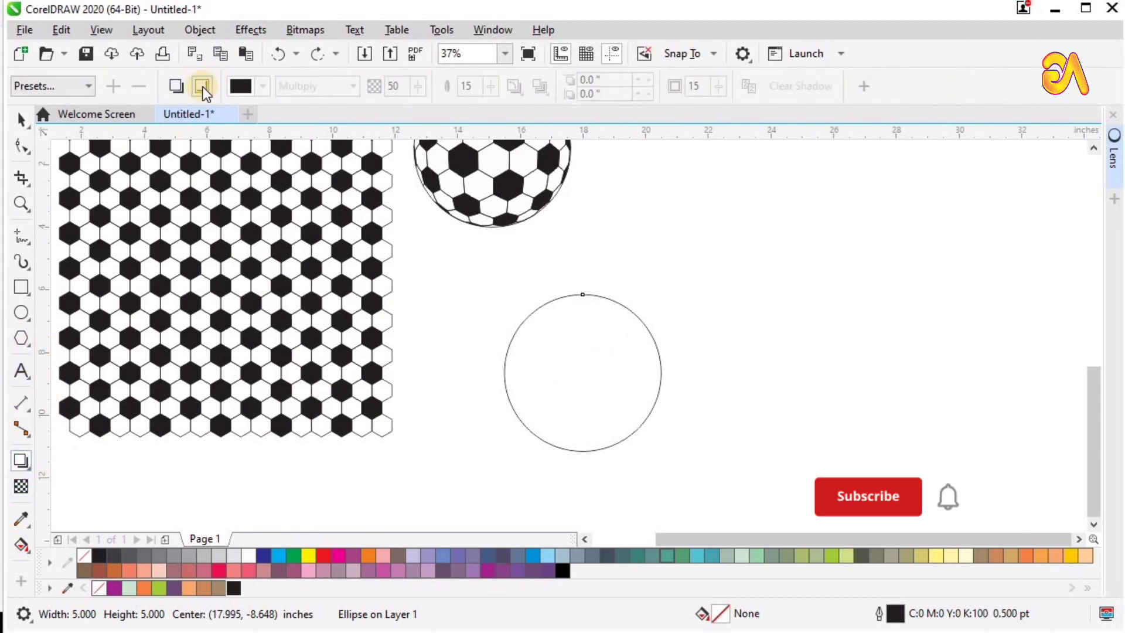
pyautogui.moveTo(569, 315); pyautogui.dragTo(572, 301)
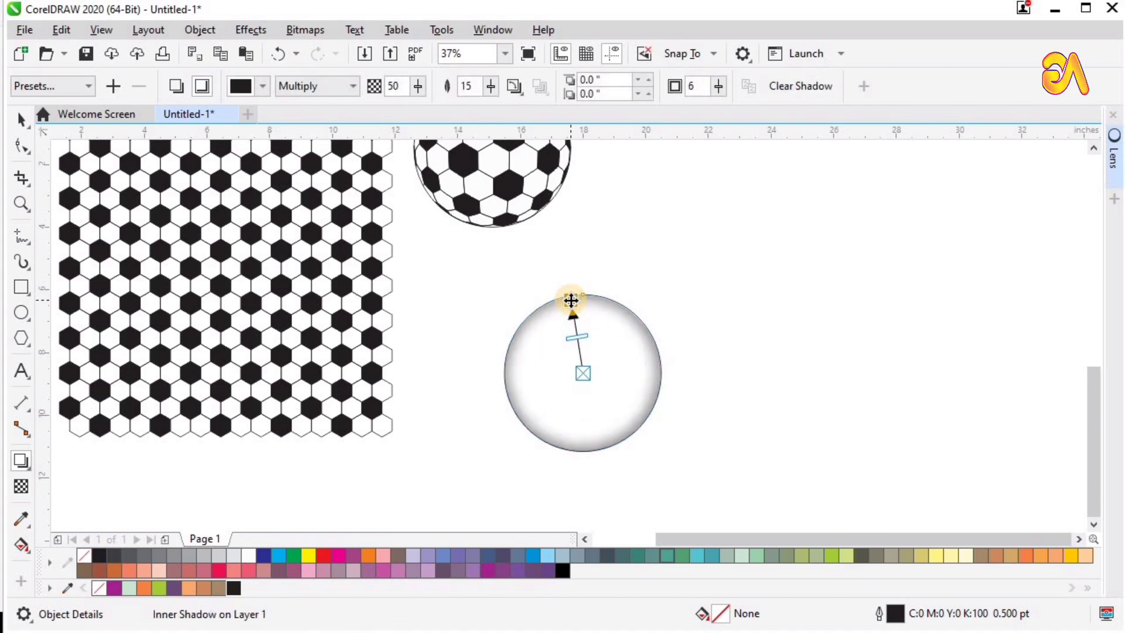
# Remove the outline from the circle with the inner shadow.
pyautogui.press('space')
pyautogui.click(724, 319)
pyautogui.scroll(-1, 724, 320)
pyautogui.press('z')
pyautogui.moveTo(503, 420); pyautogui.dragTo(855, 150)
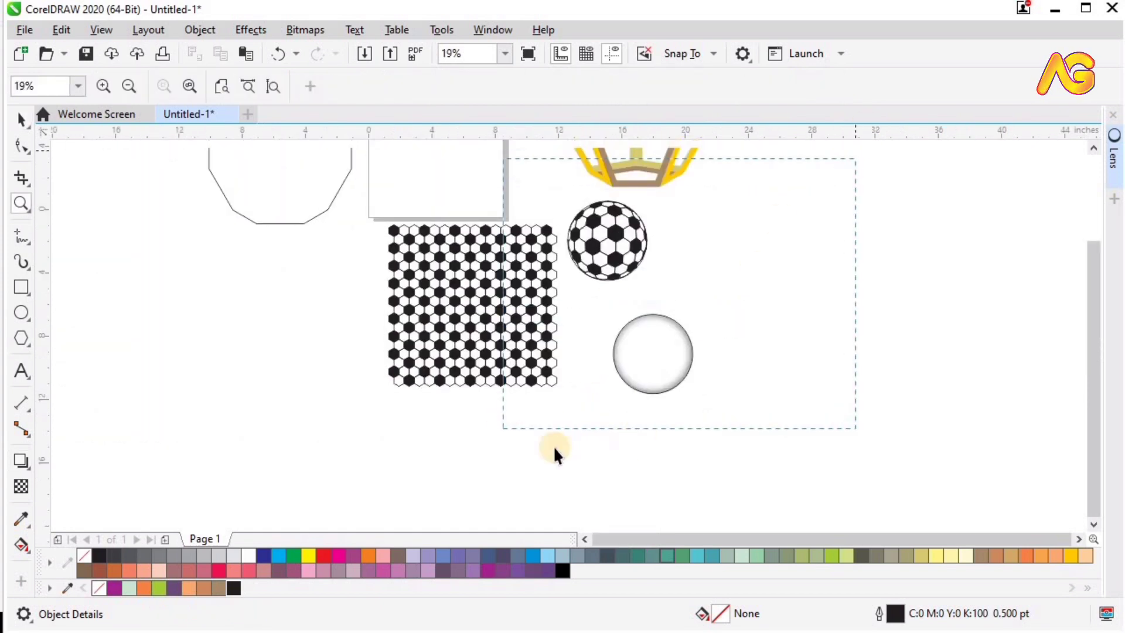
pyautogui.press('space')
pyautogui.click(536, 420)
pyautogui.rightClick(83, 556)
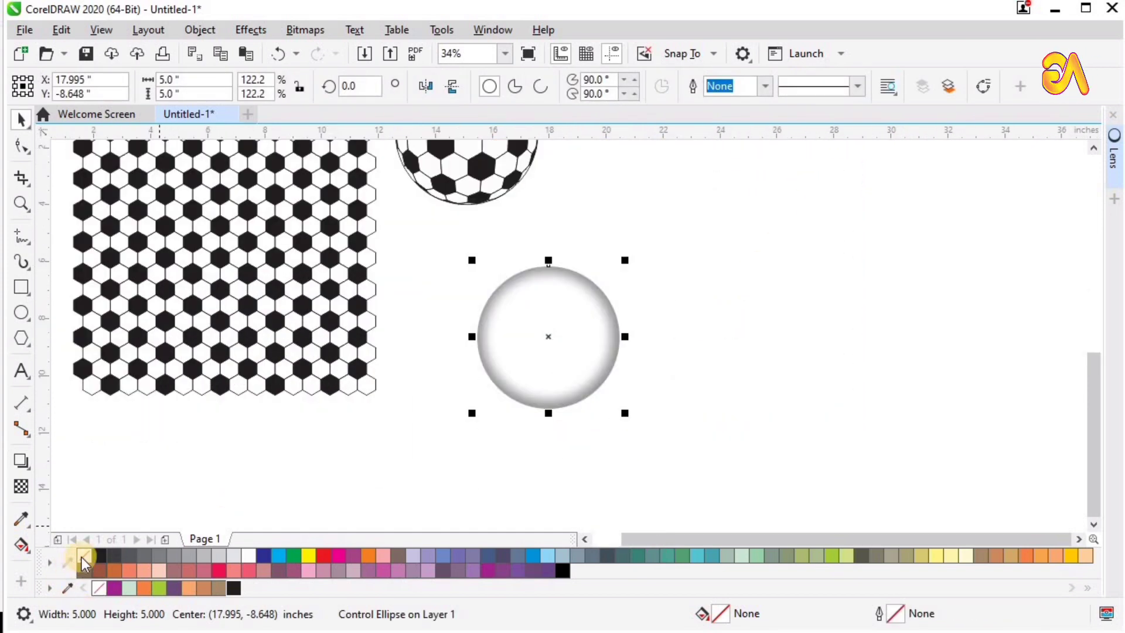
# Align the shaded circle with the centre of the football, both horizontally and vertically.
pyautogui.keyDown('shift'); pyautogui.click(466, 187); pyautogui.keyUp('shift')
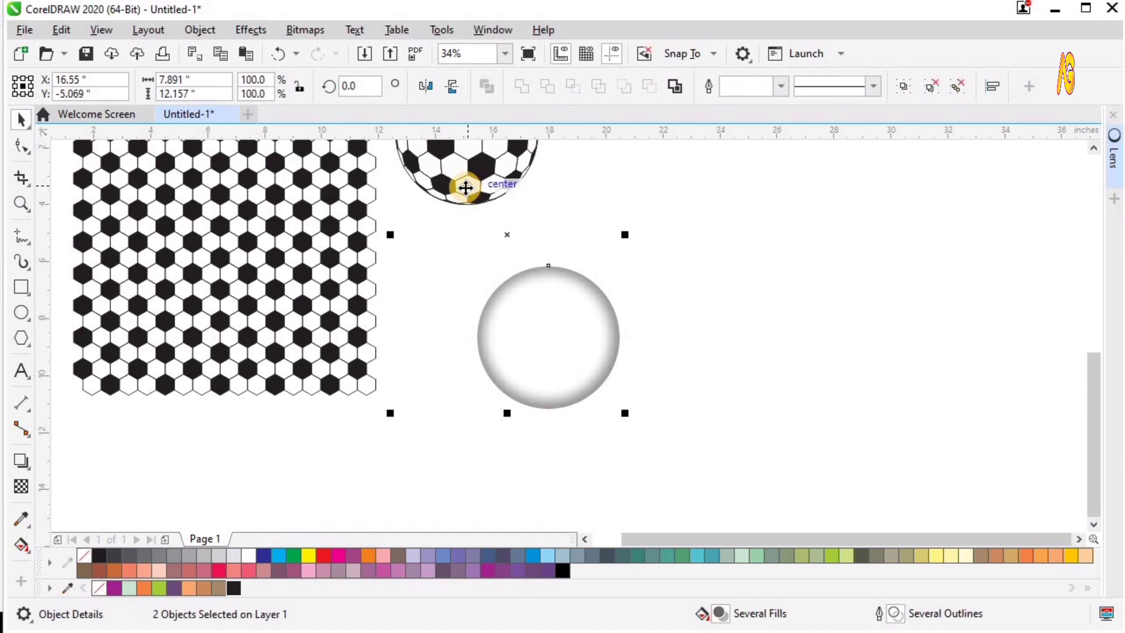
pyautogui.press('c')
pyautogui.press('e')
pyautogui.scroll(-2, 467, 213)
pyautogui.press('z')
pyautogui.moveTo(430, 221); pyautogui.dragTo(540, 132)
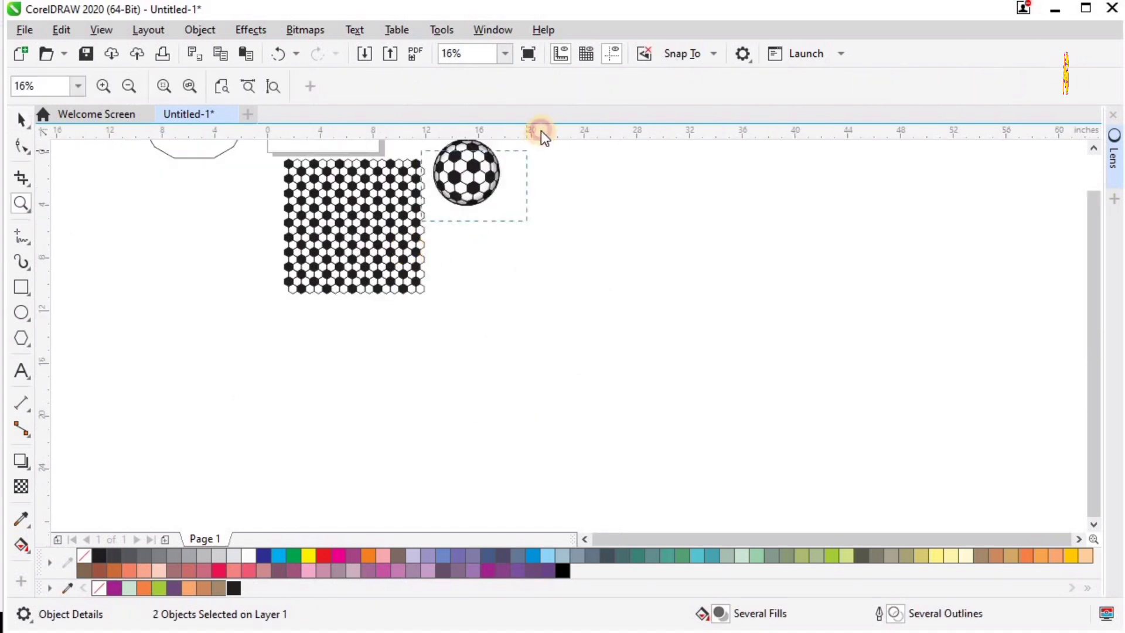
pyautogui.moveTo(382, 271); pyautogui.dragTo(726, 494)
pyautogui.click(25, 121)
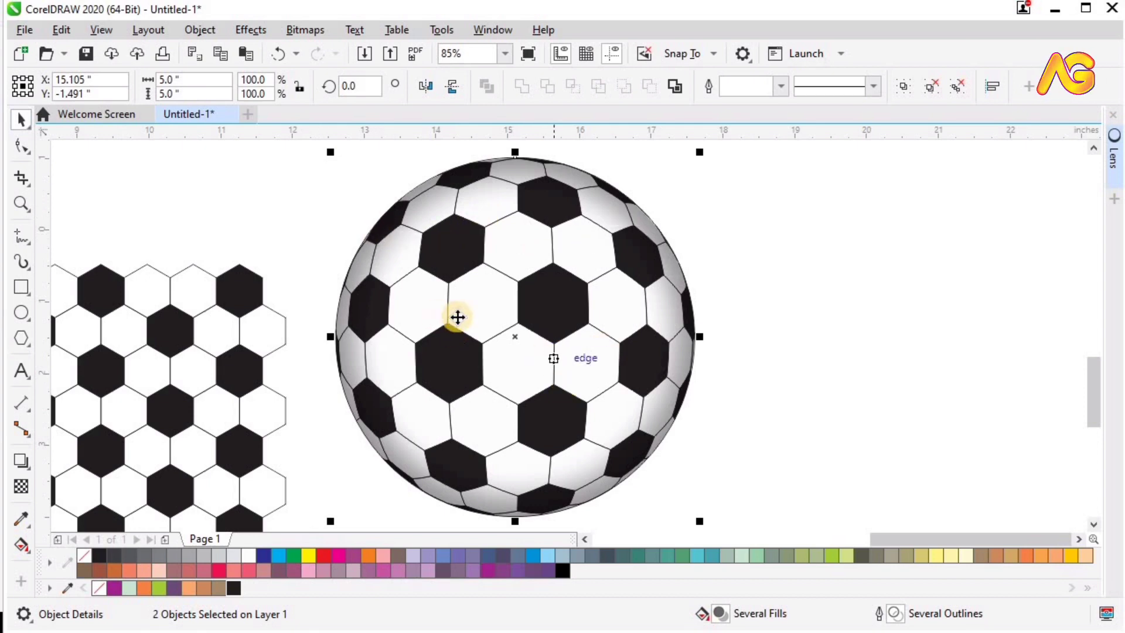
# Group the football with its shading circle and move the group to the right, clear of the hexagon pattern.
pyautogui.scroll(-4, 488, 322)
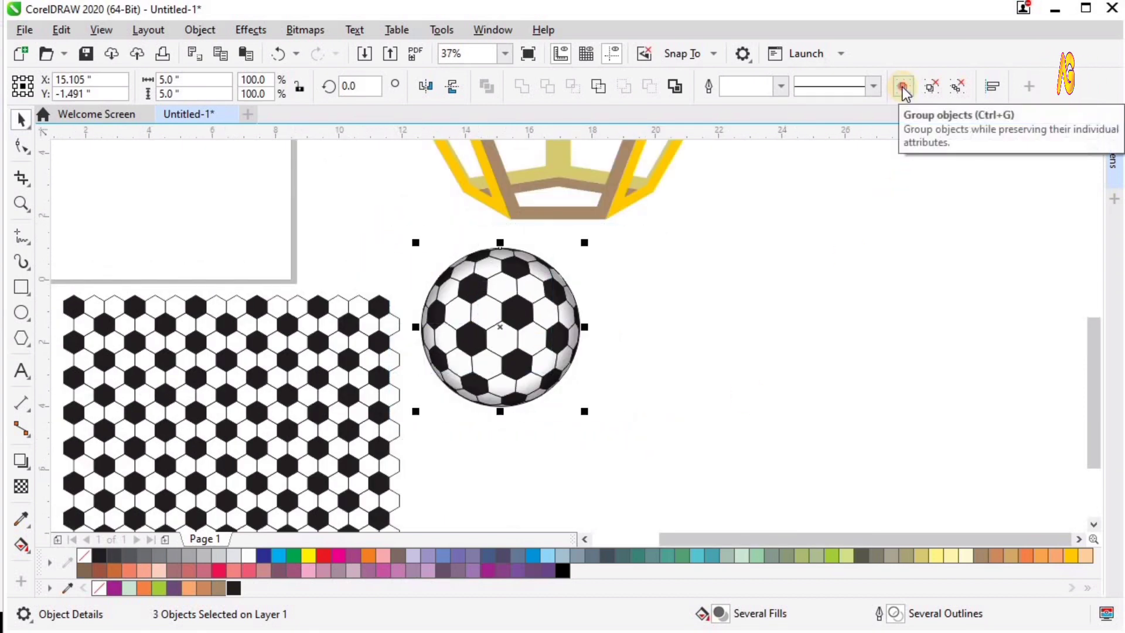
pyautogui.hotkey('ctrl', 'g')
pyautogui.moveTo(545, 319); pyautogui.dragTo(695, 319)
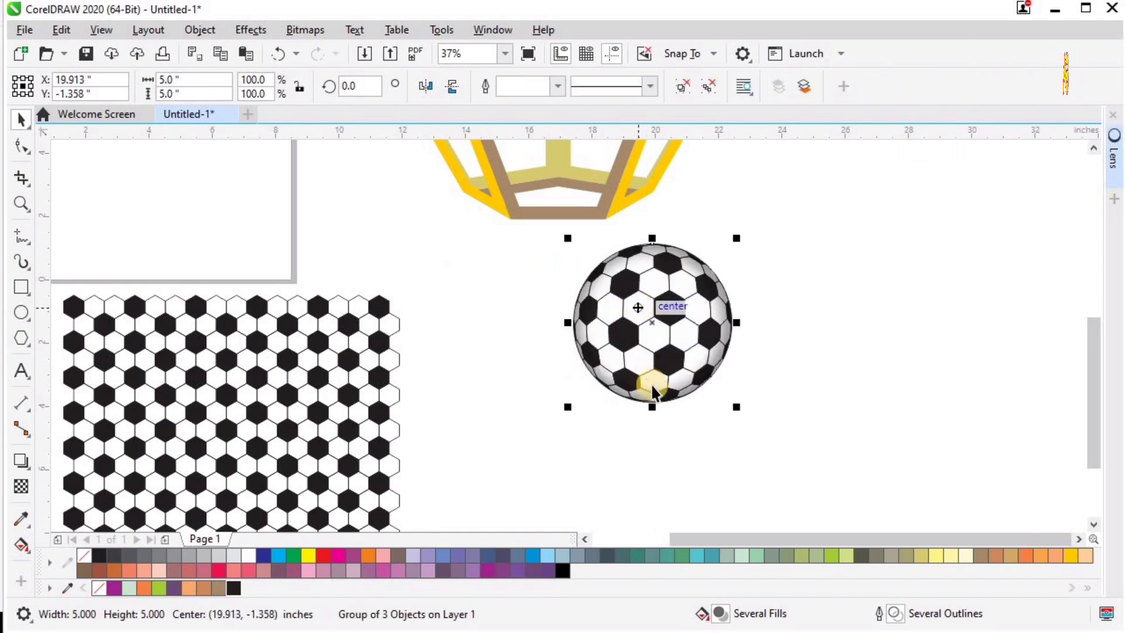
pyautogui.scroll(-2, 703, 311)
pyautogui.click(711, 301)
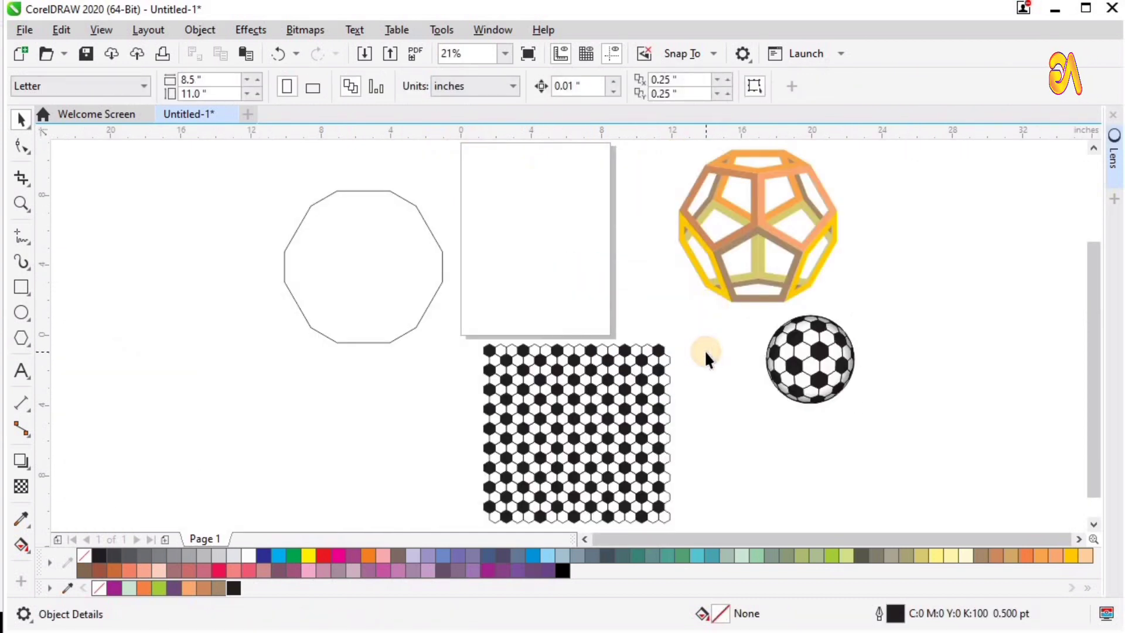
# Move the grouped football onto the centre of the coloured dodecahedron.
pyautogui.click(806, 372)
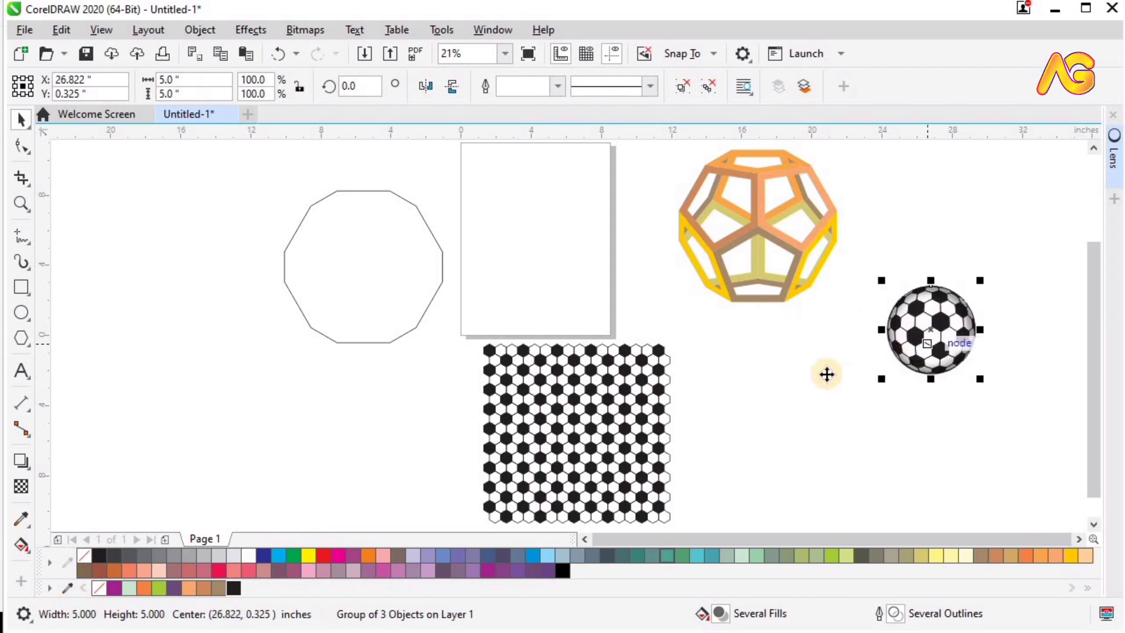
pyautogui.moveTo(814, 369); pyautogui.dragTo(762, 238)
pyautogui.press('z')
pyautogui.moveTo(626, 289); pyautogui.dragTo(925, 112)
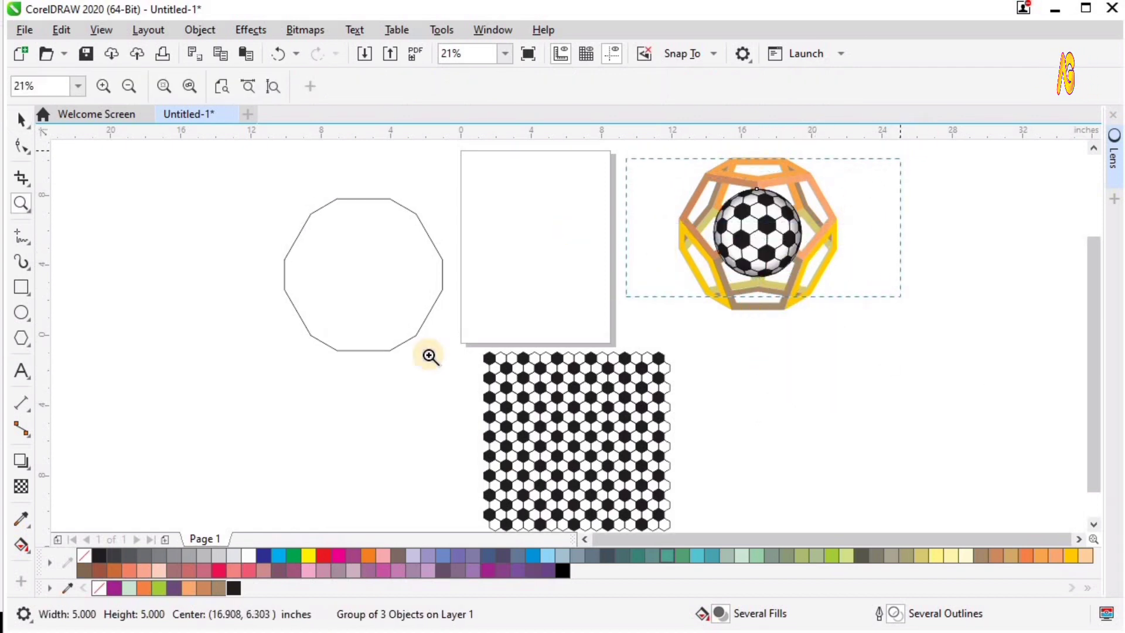
pyautogui.moveTo(266, 227); pyautogui.dragTo(832, 610)
pyautogui.press('space')
# Bring the dodecahedron's three front pentagon frames in front of the football, so the ball sits inside the cage.
pyautogui.click(933, 313)
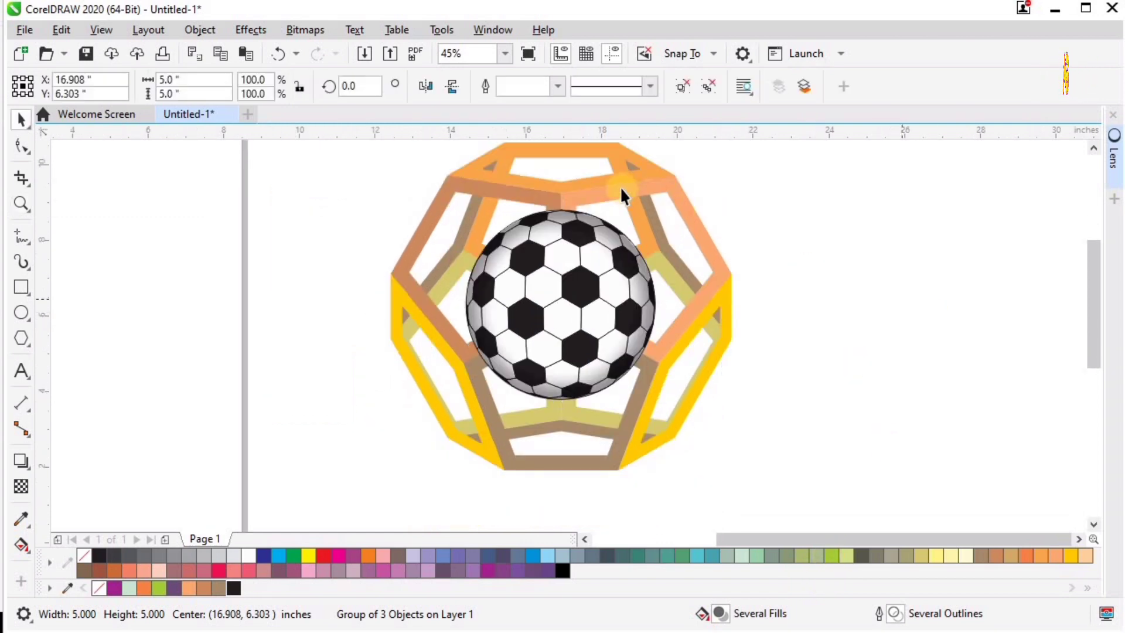
pyautogui.click(620, 186)
pyautogui.click(468, 184)
pyautogui.keyDown('shift'); pyautogui.click(431, 268); pyautogui.keyUp('shift')
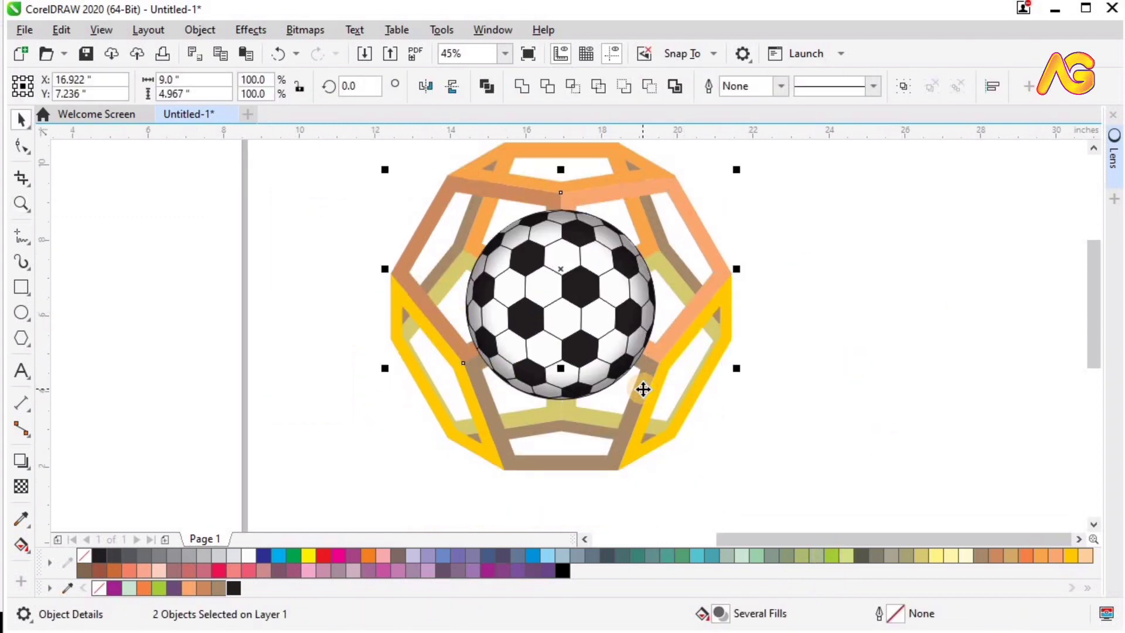
pyautogui.hotkey('shift', 'pageup')
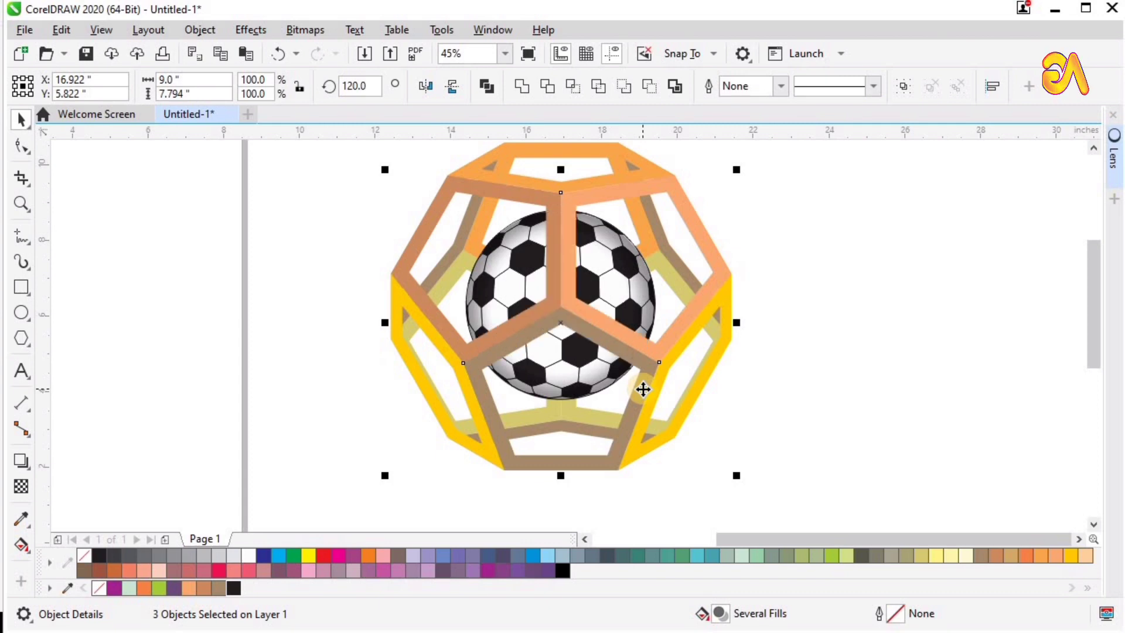
pyautogui.click(578, 518)
# Examine the football inside the dodecahedron cage, both within the whole drawing and close up.
pyautogui.scroll(-1, 578, 518)
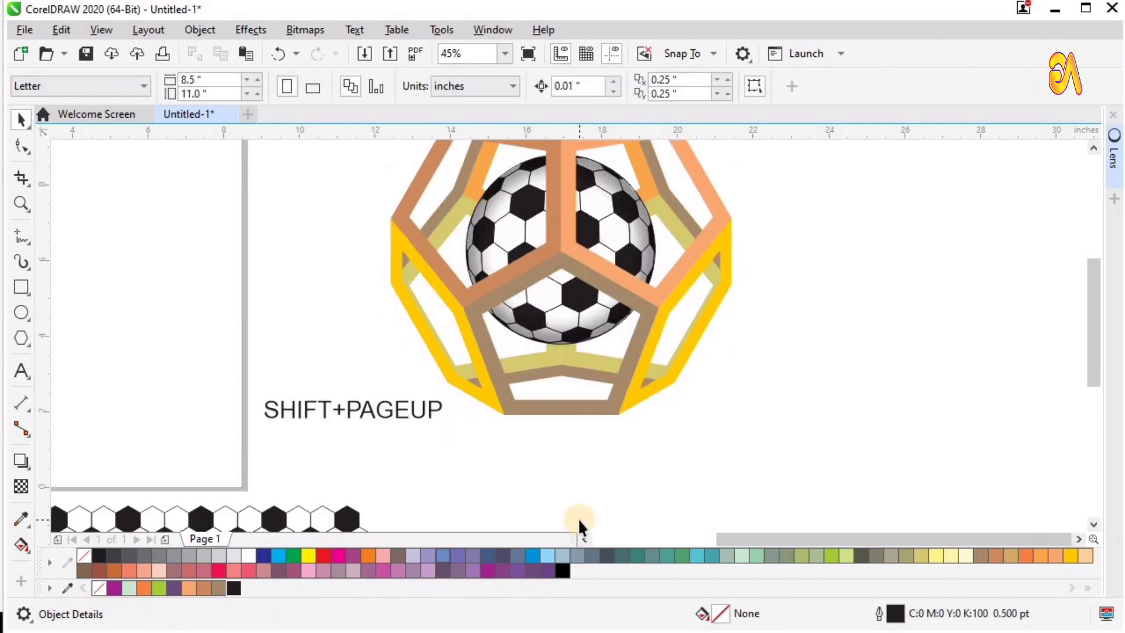
pyautogui.click(416, 418)
pyautogui.press('Delete')
pyautogui.press('F4')
pyautogui.press('F2')
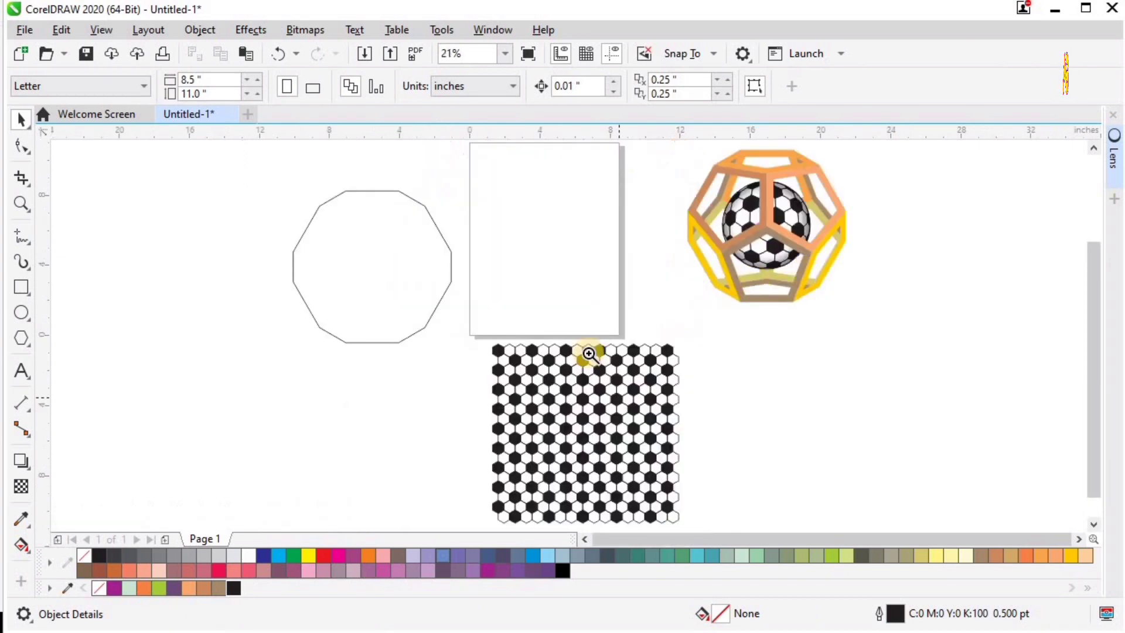
pyautogui.moveTo(579, 180); pyautogui.dragTo(926, 321)
pyautogui.moveTo(434, 229)
pyautogui.mouseDown()
pyautogui.moveTo(750, 449)
pyautogui.moveTo(843, 490)
pyautogui.mouseUp()
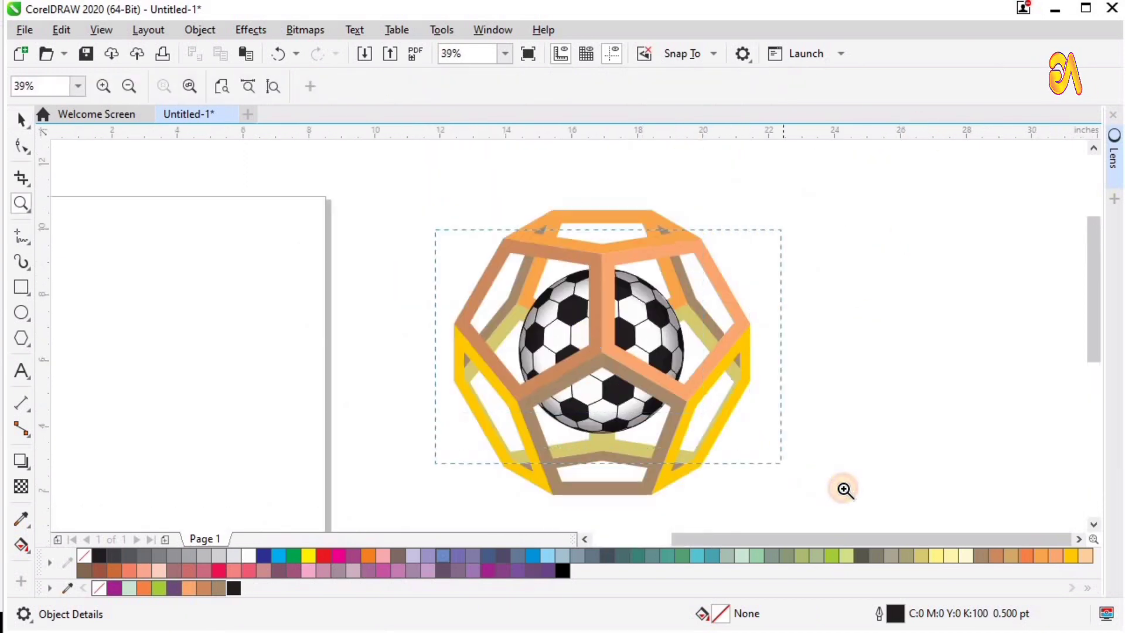
# Delete the leftover hexagon pattern and the ten-sided outline, keeping only the football and its cage.
pyautogui.press('space')
pyautogui.press('F4')
pyautogui.click(605, 397)
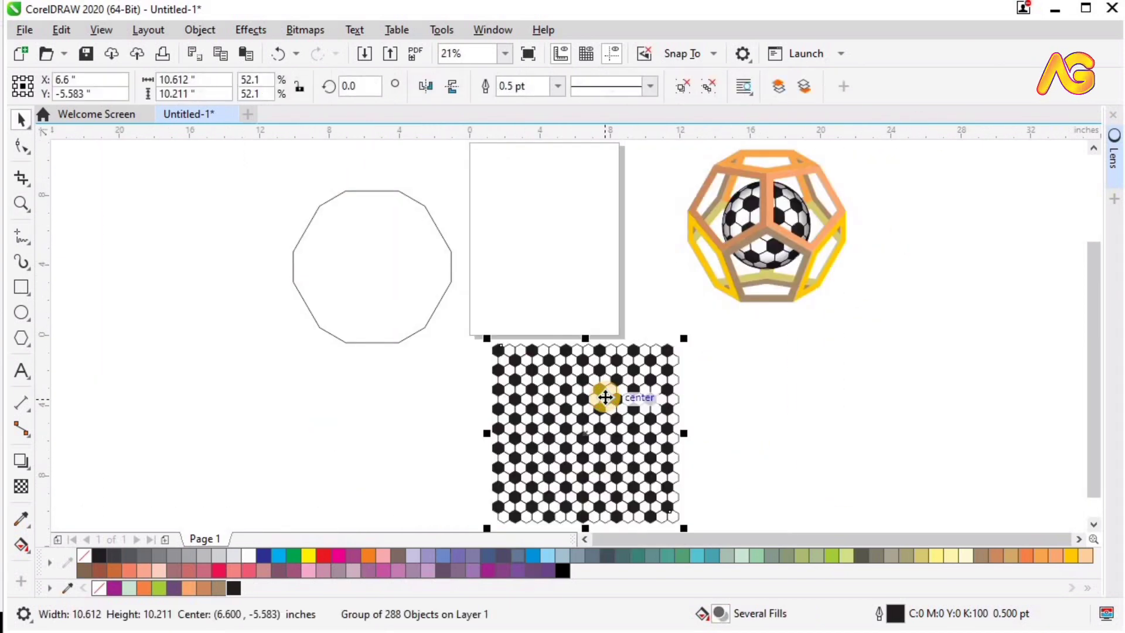
pyautogui.press('Delete')
pyautogui.click(389, 297)
pyautogui.press('Delete')
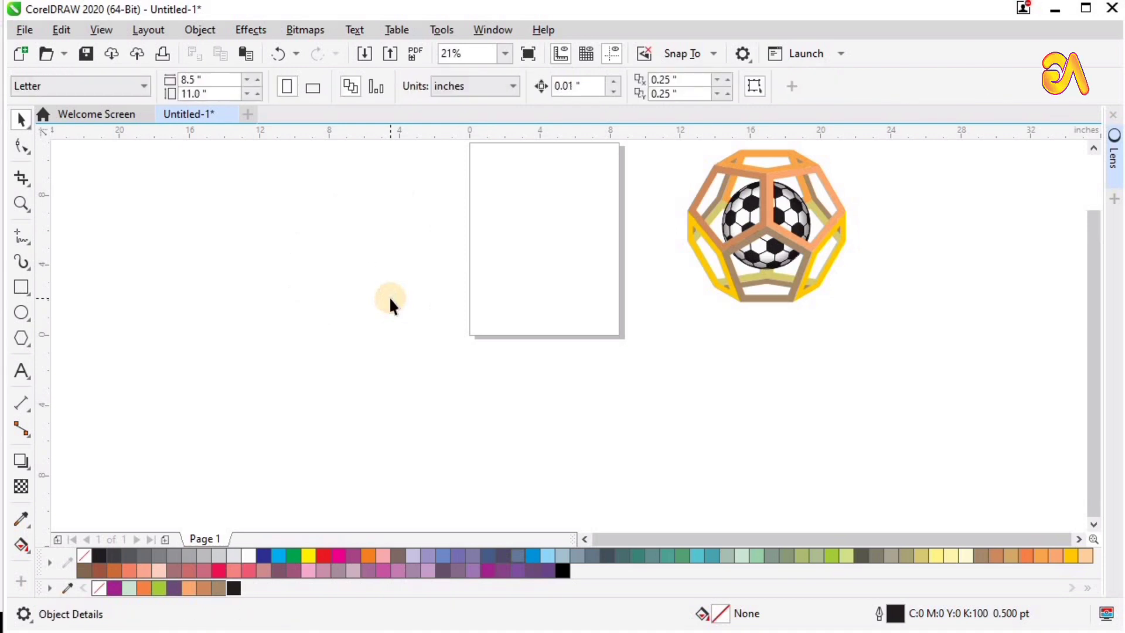
# Move the football straight down about 1.37 inches inside the dodecahedron and fine-tune its vertical position with small nudges.
pyautogui.press('F4')
pyautogui.click(601, 313)
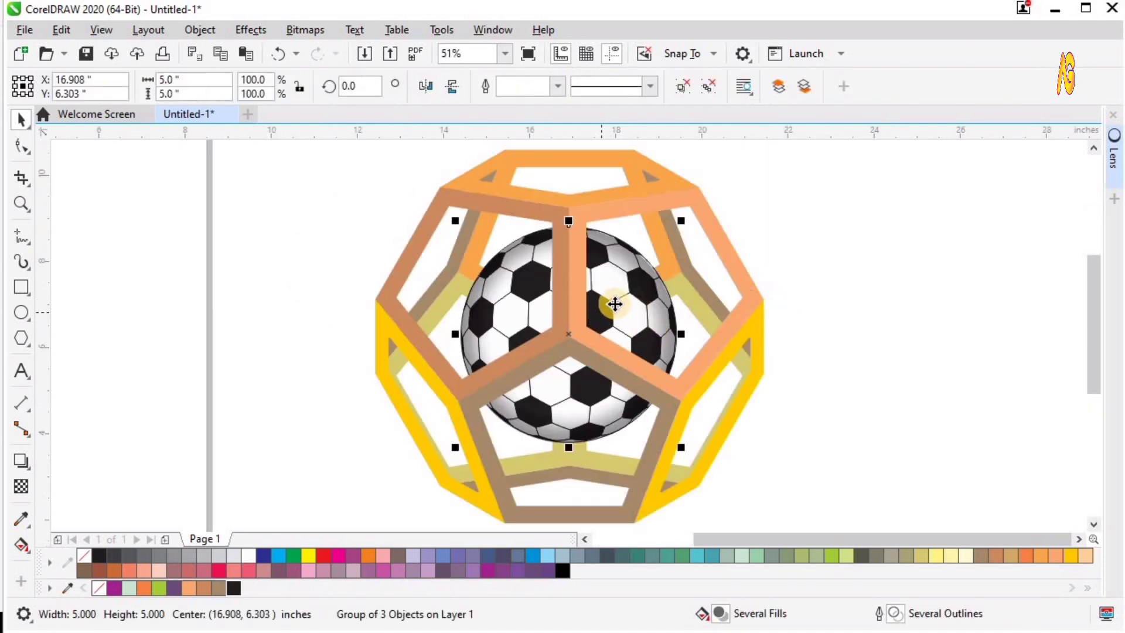
pyautogui.moveTo(614, 321); pyautogui.dragTo(614, 380)
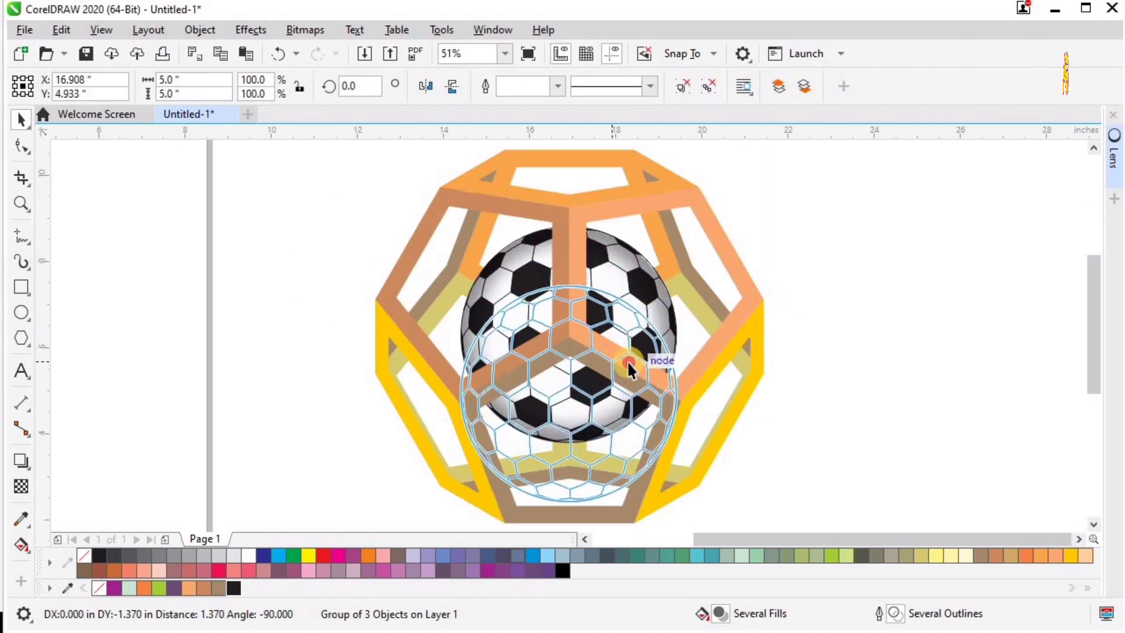
pyautogui.moveTo(292, 154); pyautogui.dragTo(825, 530)
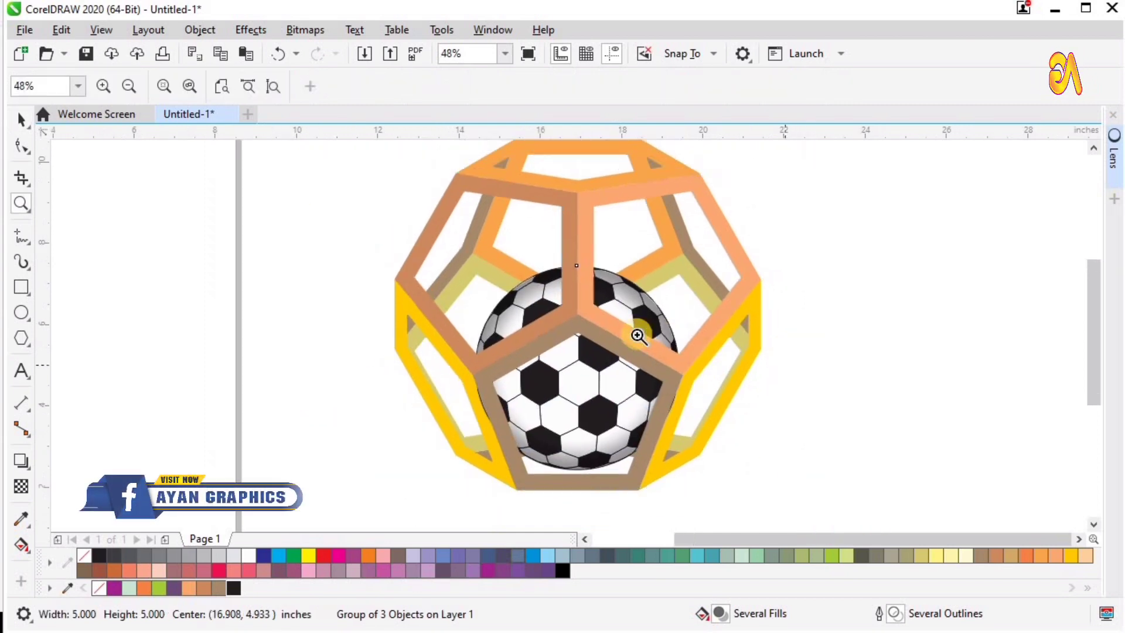
pyautogui.press('space')
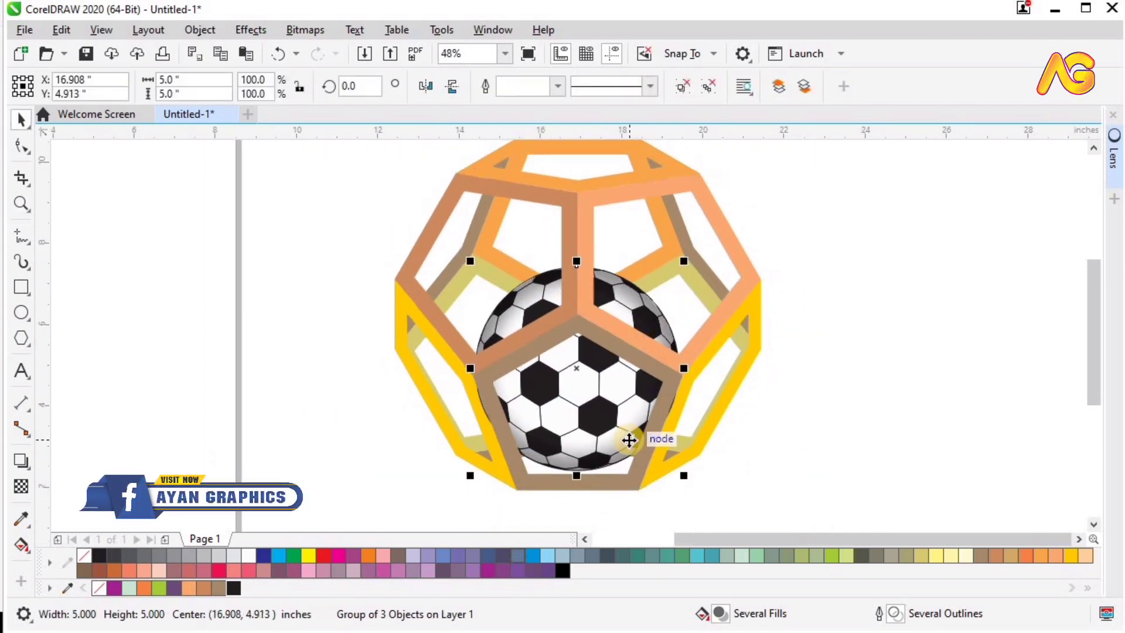
pyautogui.press('Down')
pyautogui.press('Up')
pyautogui.press('Up')
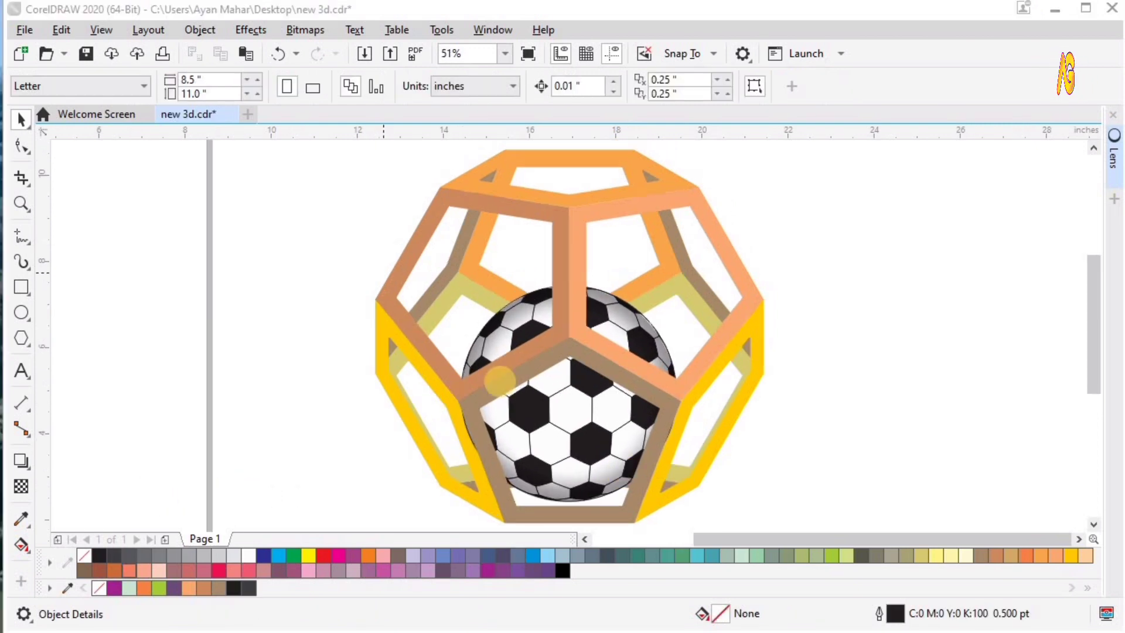
# Draw a flat ellipse about 3.1 by 0.46 inches across the base of the football.
pyautogui.press('z')
pyautogui.moveTo(312, 185); pyautogui.dragTo(816, 514)
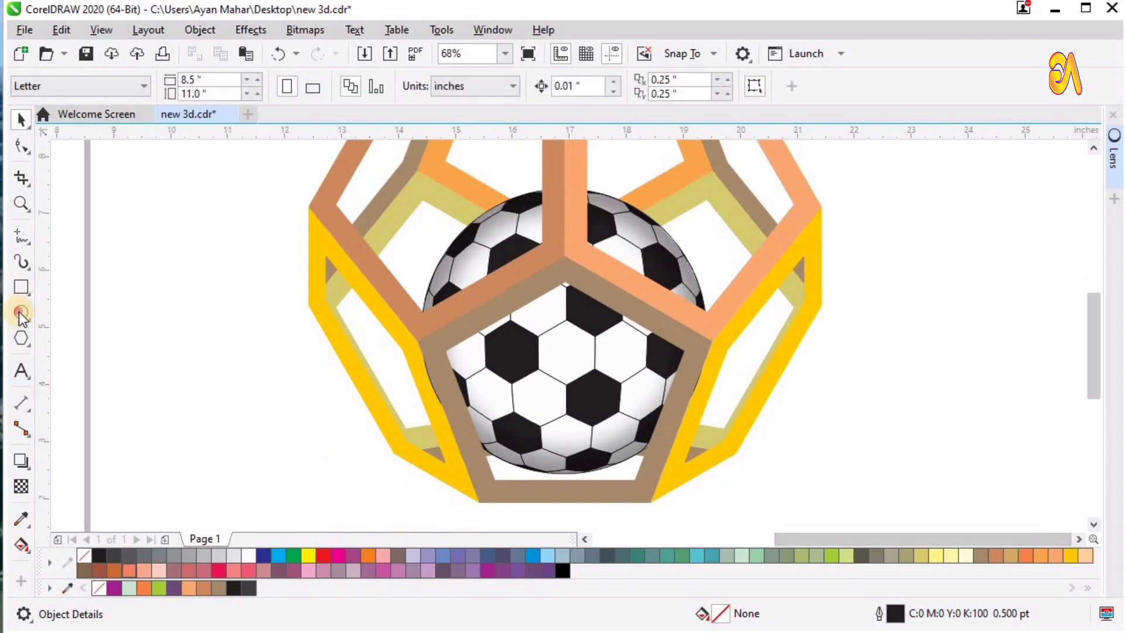
pyautogui.click(22, 312)
pyautogui.moveTo(479, 444); pyautogui.dragTo(660, 474)
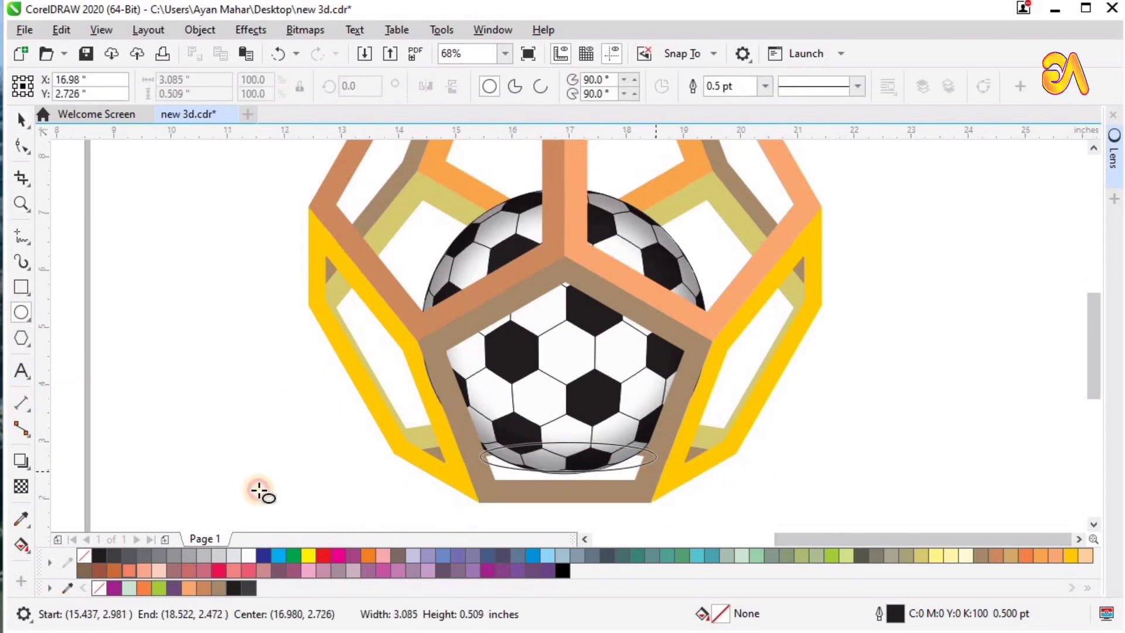
# Fill the ellipse with 90% black, remove its outline, and apply an elliptical fountain transparency that fades its edges.
pyautogui.click(112, 553)
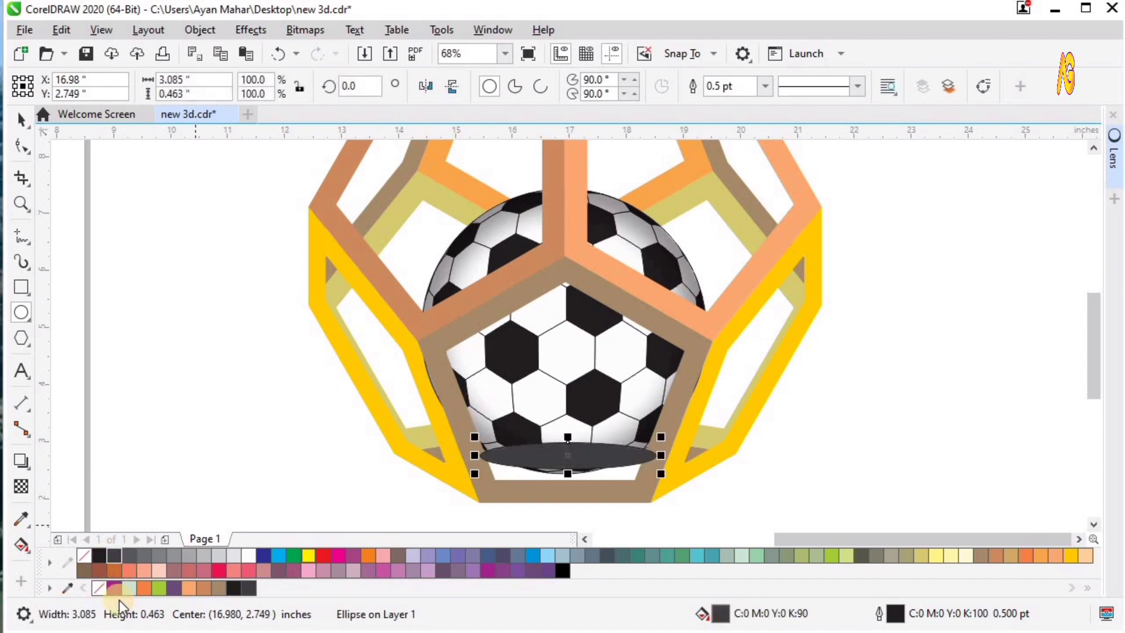
pyautogui.rightClick(86, 554)
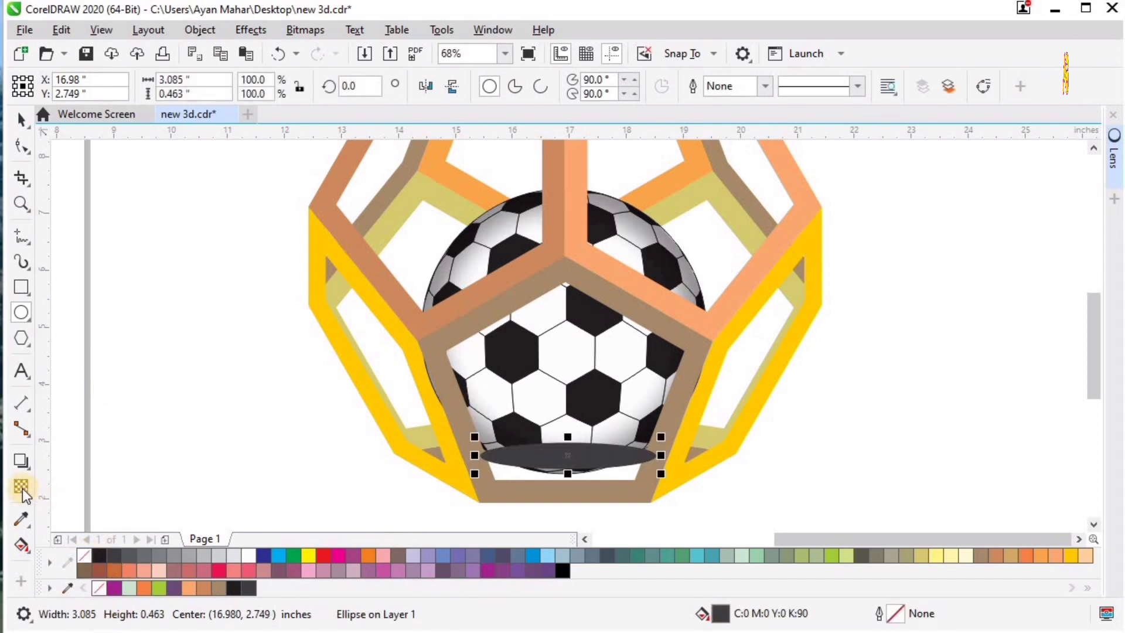
pyautogui.click(73, 89)
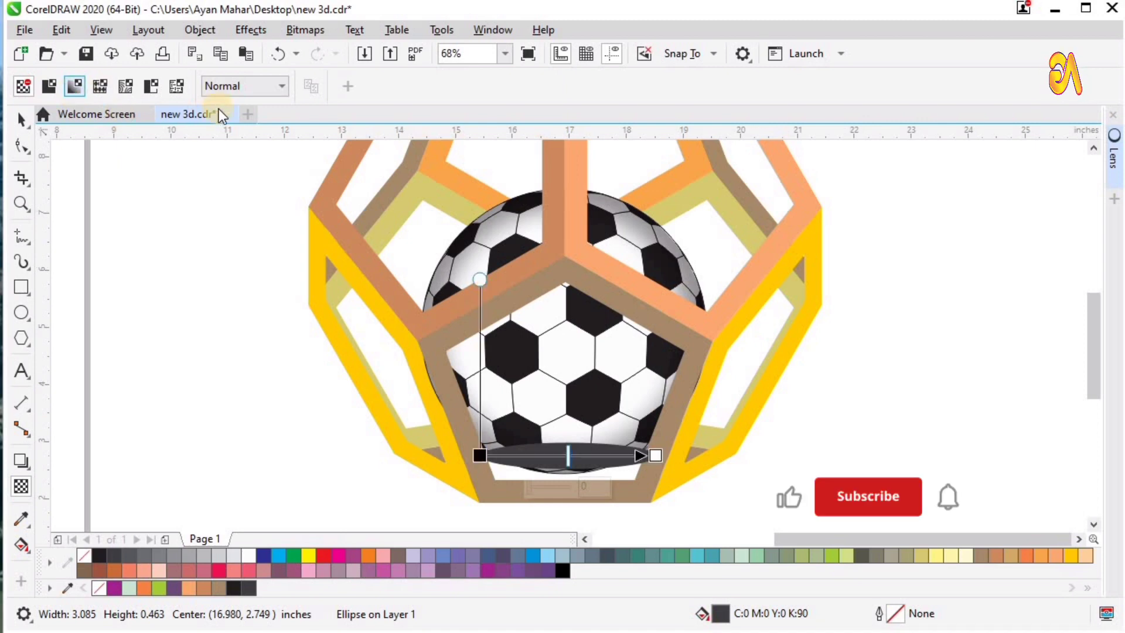
pyautogui.click(389, 84)
# Raise the football slightly so its underside clears the soft shadow ellipse below it.
pyautogui.press('z')
pyautogui.moveTo(369, 326); pyautogui.dragTo(920, 572)
pyautogui.press('space')
pyautogui.moveTo(455, 357); pyautogui.dragTo(468, 270)
pyautogui.click(468, 287)
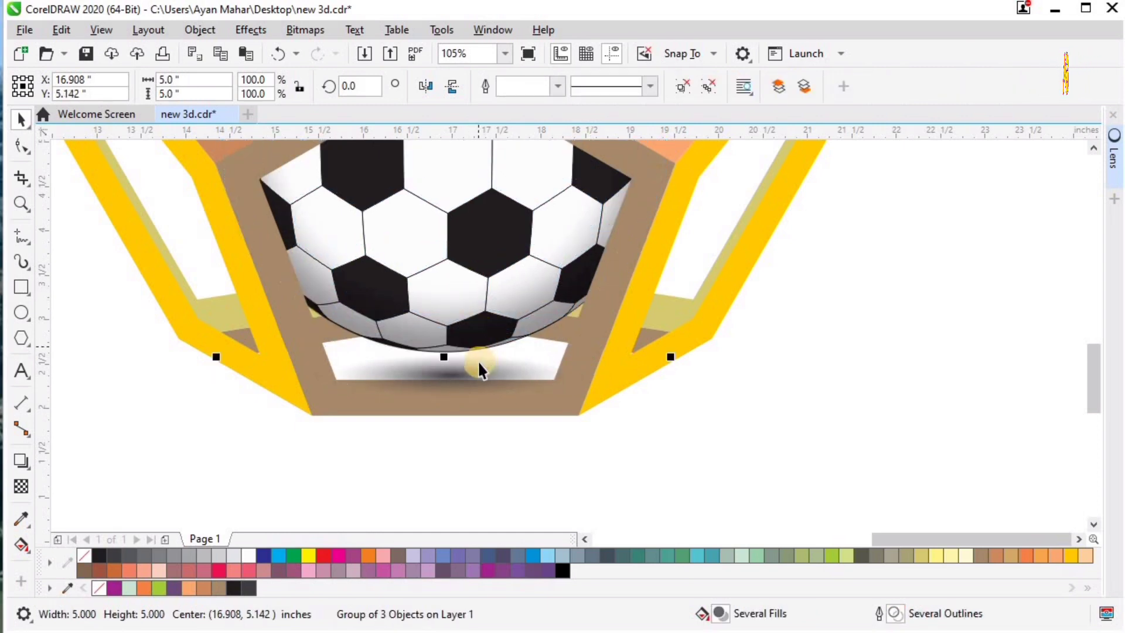
# Shrink the shadow ellipse to about 2.2 by 0.39 inches and centre it horizontally just beneath the football.
pyautogui.click(472, 358)
pyautogui.moveTo(473, 357); pyautogui.dragTo(472, 349)
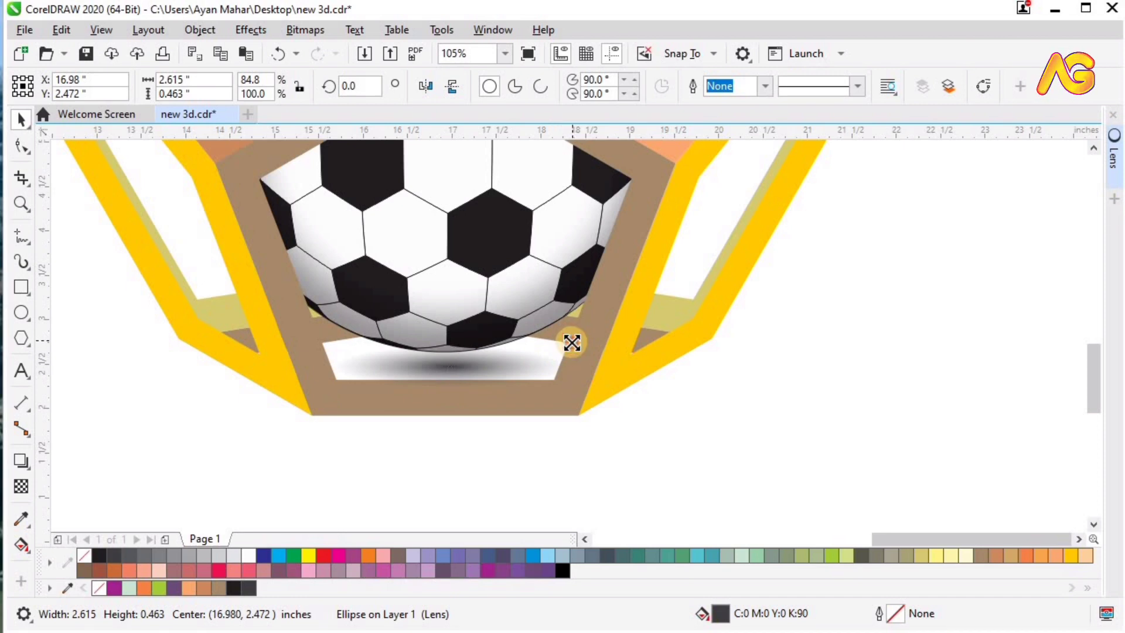
pyautogui.moveTo(571, 342); pyautogui.dragTo(552, 349)
pyautogui.press('F2')
pyautogui.moveTo(197, 252); pyautogui.dragTo(786, 474)
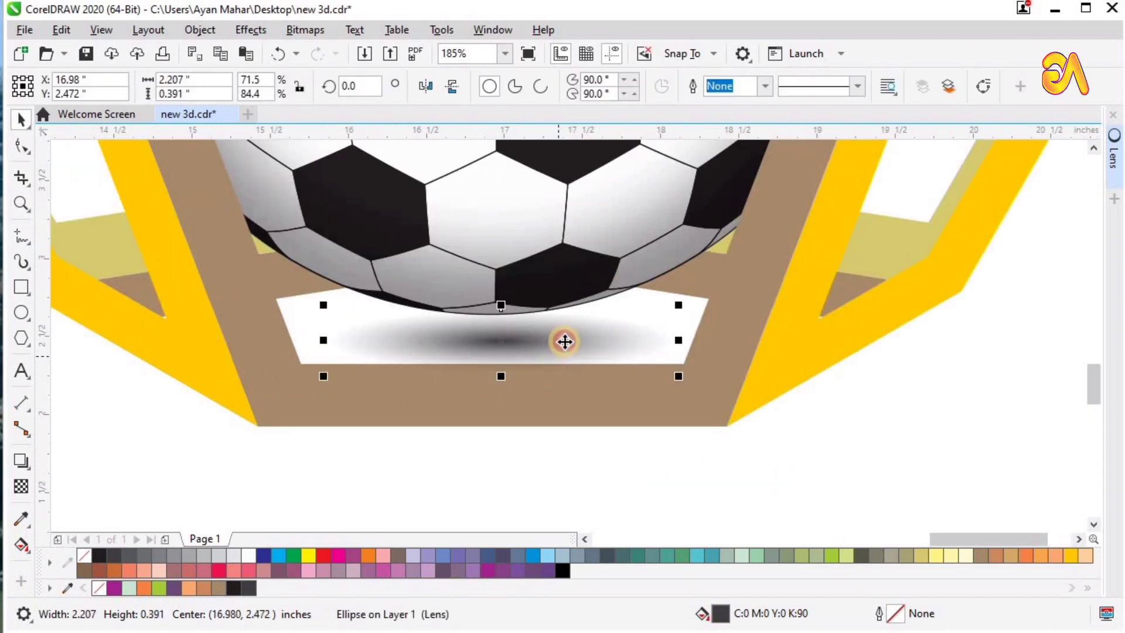
pyautogui.moveTo(565, 347); pyautogui.dragTo(564, 352)
pyautogui.keyDown('shift'); pyautogui.click(544, 276); pyautogui.keyUp('shift')
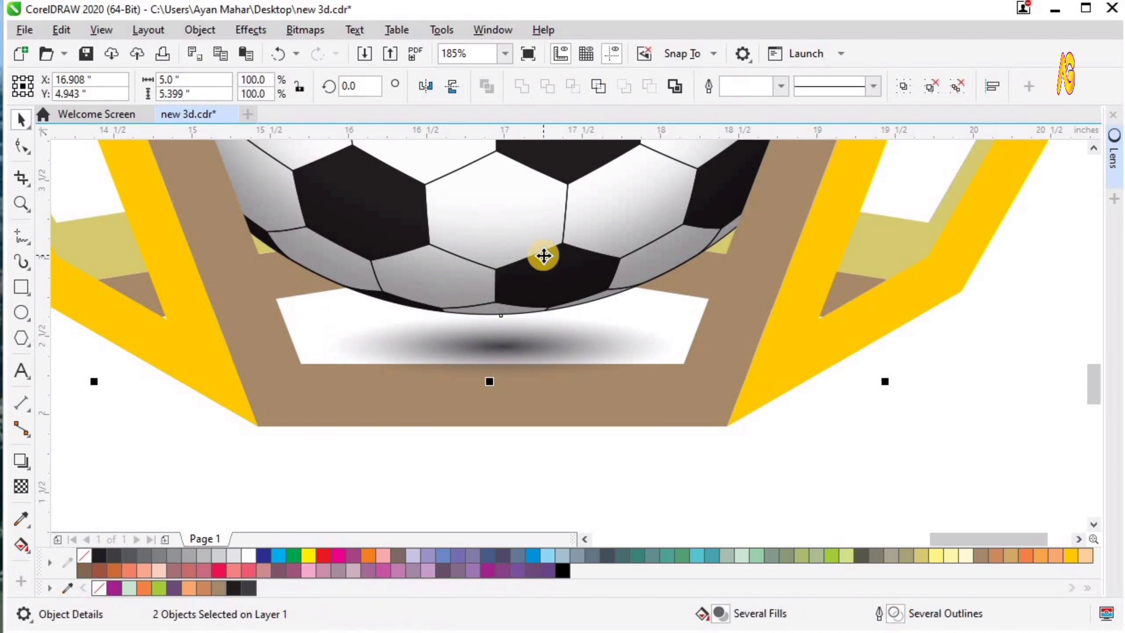
pyautogui.click(912, 457)
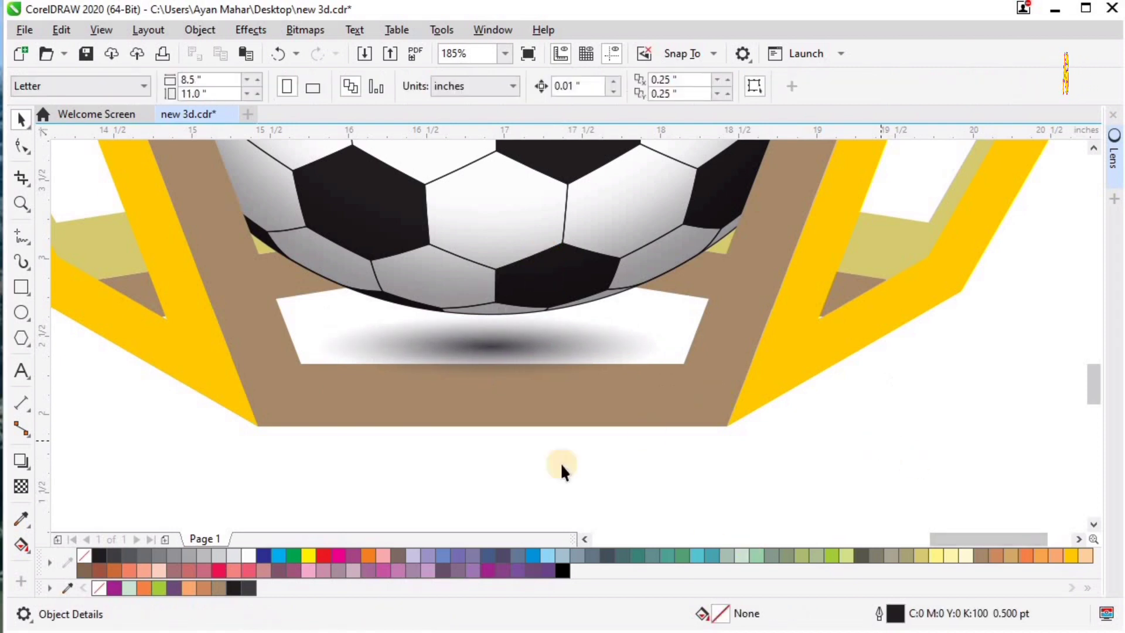
# Enlarge the football about its centre to 105.8%, making it about 5.29 inches across.
pyautogui.press('F4')
pyautogui.press('F2')
pyautogui.moveTo(861, 525); pyautogui.dragTo(371, 276)
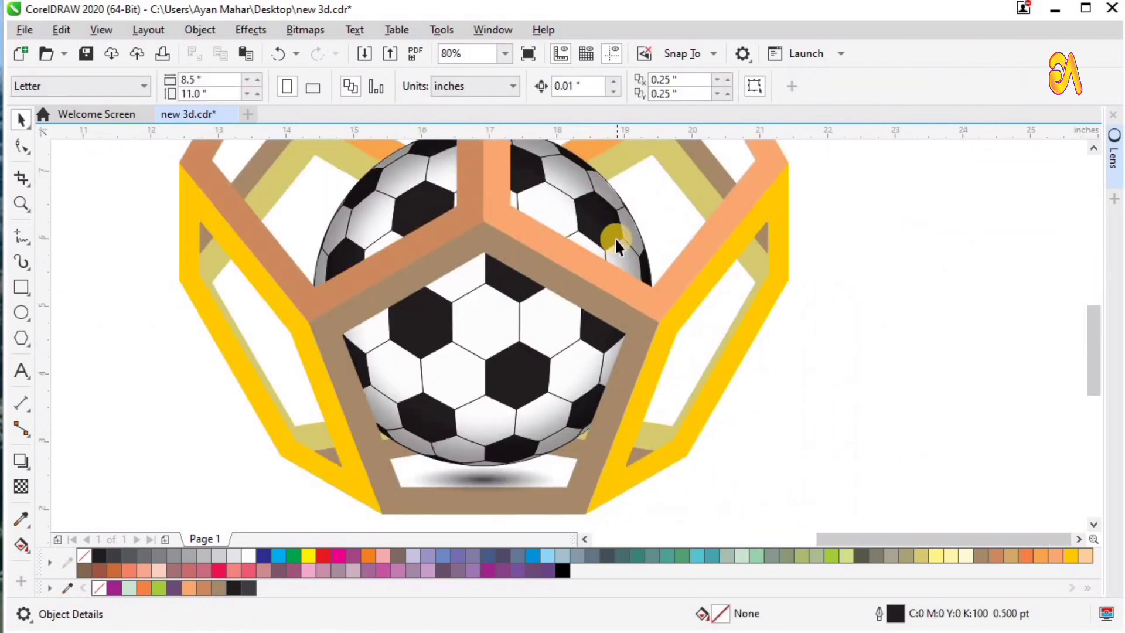
pyautogui.scroll(-2, 618, 237)
pyautogui.press('F4')
pyautogui.click(540, 306)
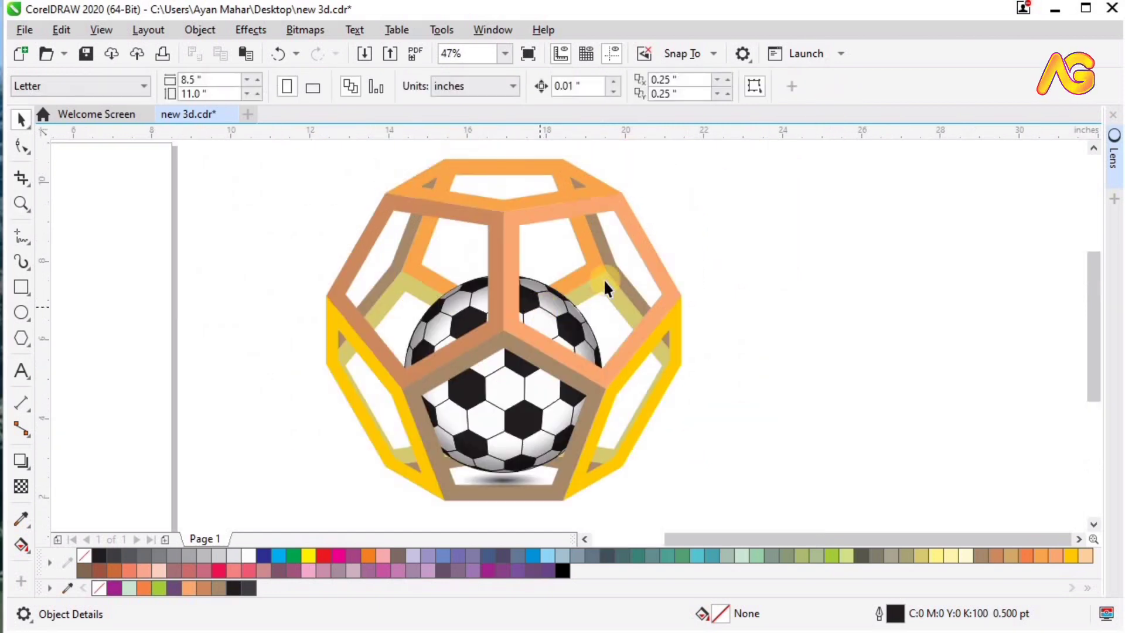
pyautogui.moveTo(608, 268); pyautogui.dragTo(617, 262)
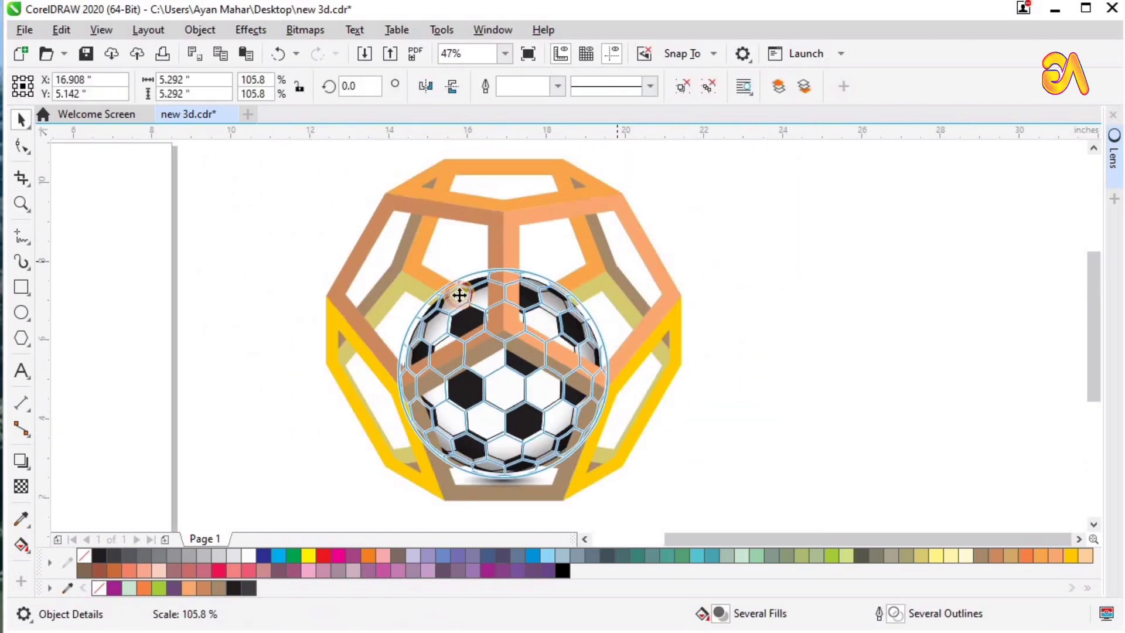
# Bring the two yellow side pentagon frames in front of the enlarged football.
pyautogui.press('F2')
pyautogui.moveTo(329, 234); pyautogui.dragTo(863, 508)
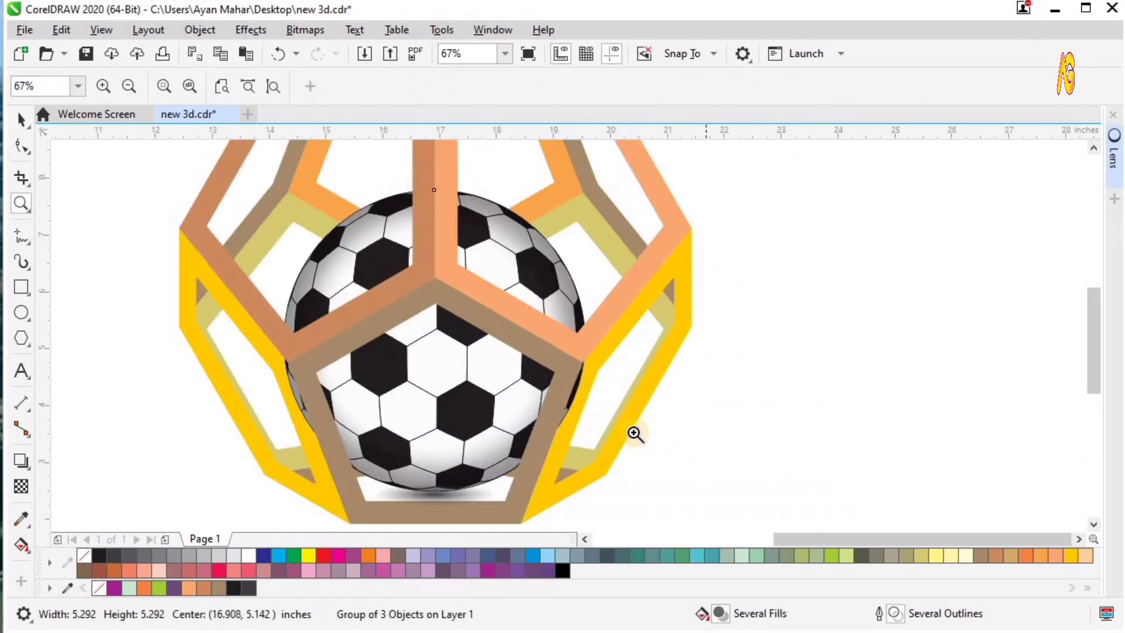
pyautogui.press('space')
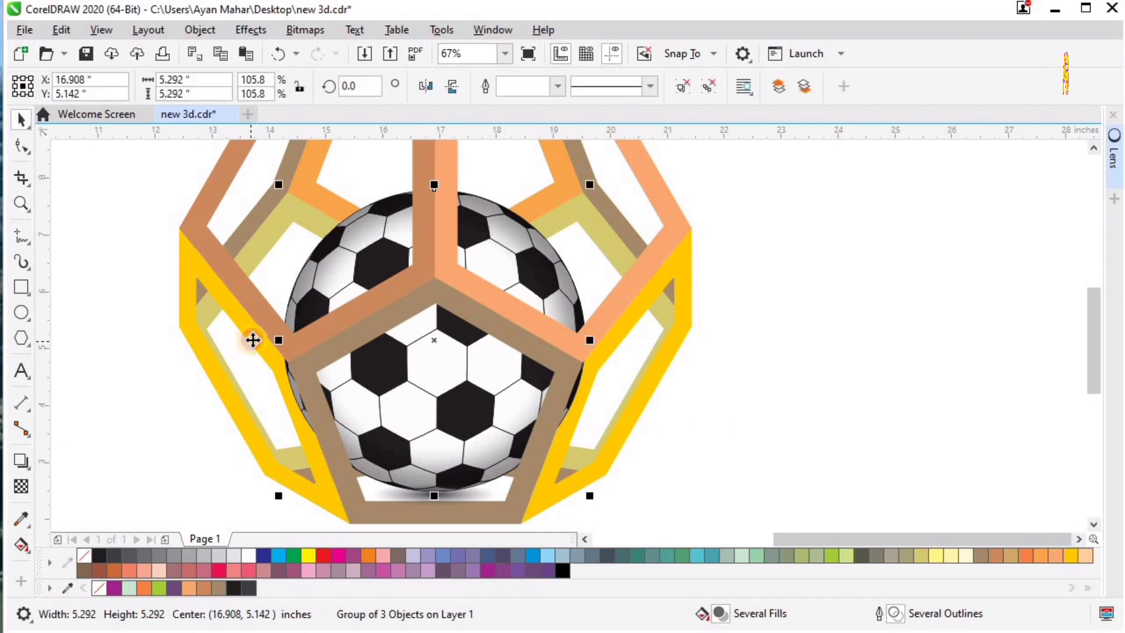
pyautogui.click(251, 337)
pyautogui.keyDown('shift'); pyautogui.click(661, 366); pyautogui.keyUp('shift')
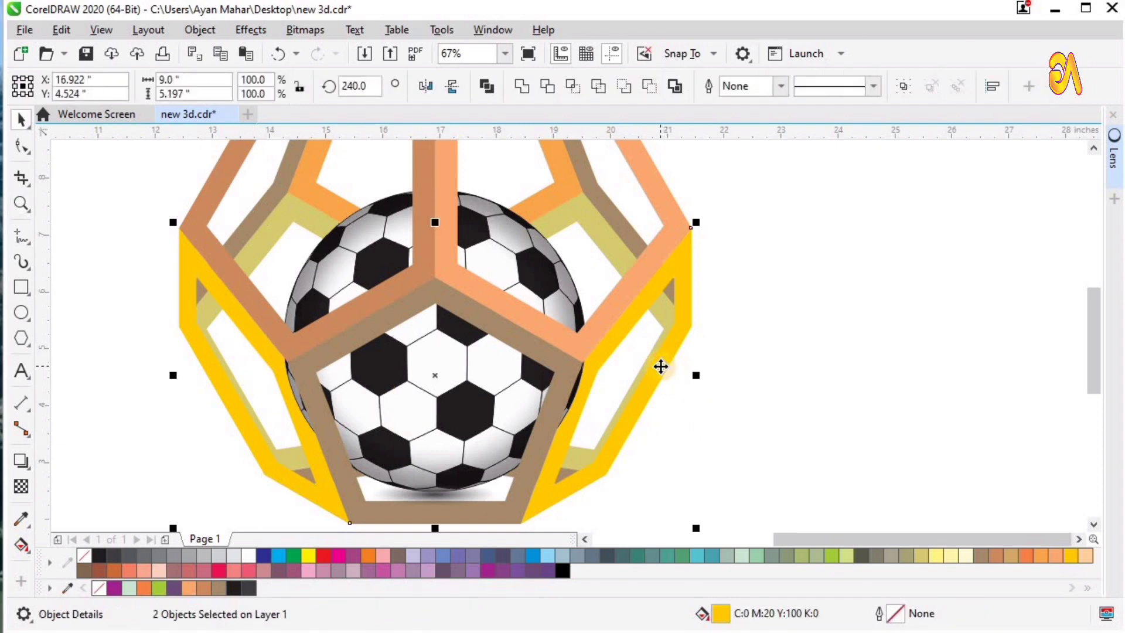
pyautogui.click(506, 246)
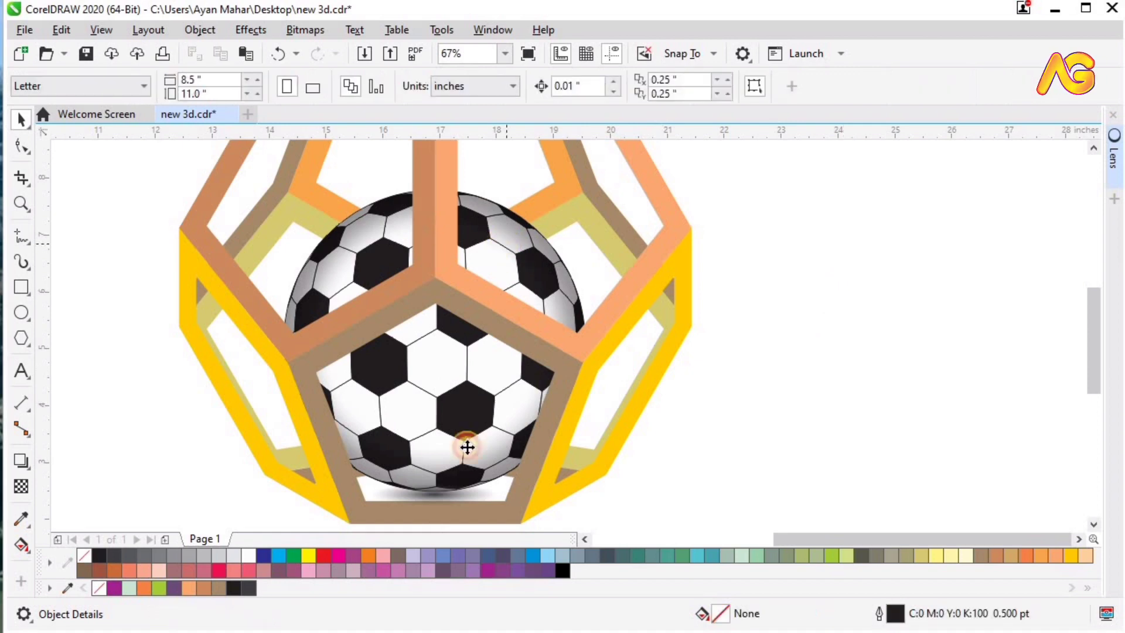
# Move the enlarged football up slightly, away from the shadow beneath it.
pyautogui.press('F2')
pyautogui.moveTo(252, 291); pyautogui.dragTo(653, 522)
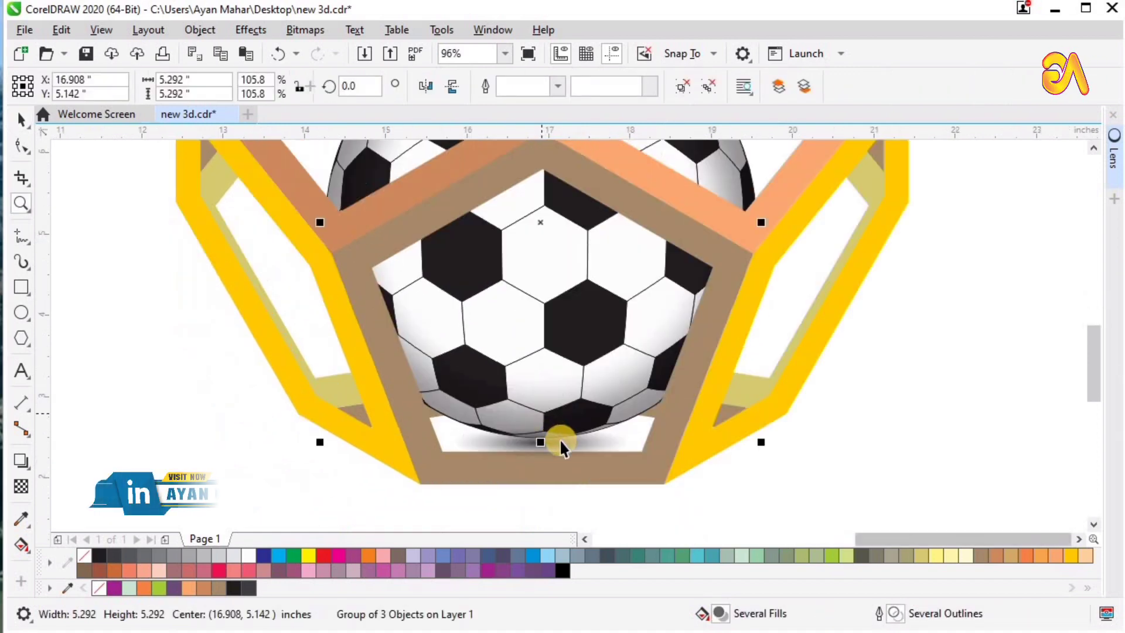
pyautogui.click(560, 438)
pyautogui.moveTo(555, 372); pyautogui.dragTo(554, 366)
# Nudge the football and its shadow together to fine-tune their height in the front pentagon, and view the whole artwork.
pyautogui.keyDown('shift'); pyautogui.click(566, 357); pyautogui.keyUp('shift')
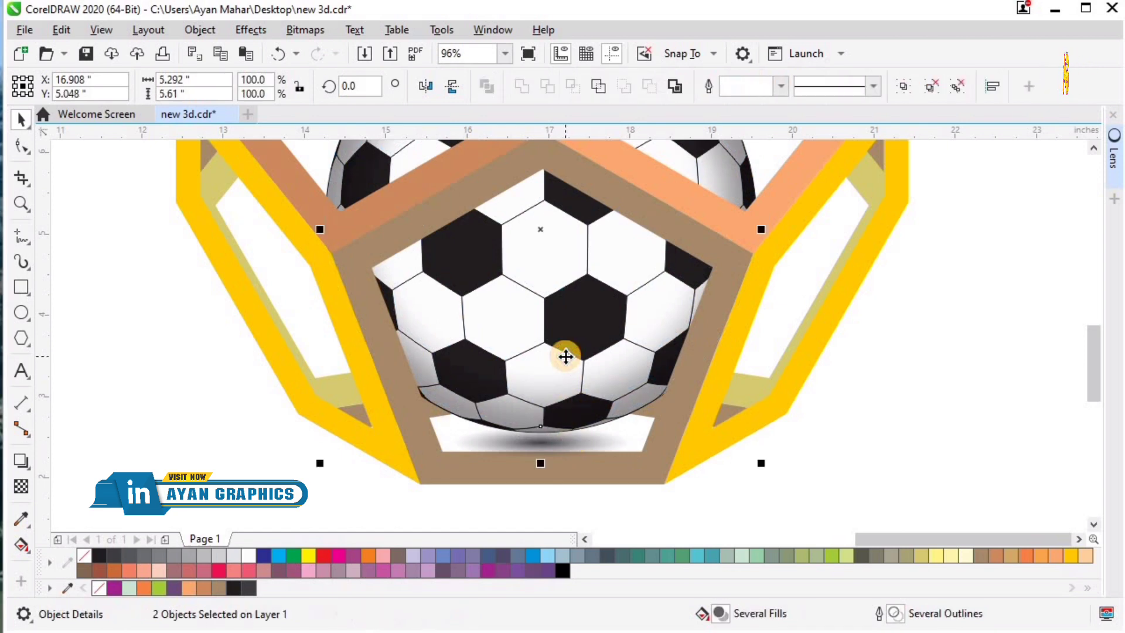
pyautogui.press('Up')
pyautogui.press('Up')
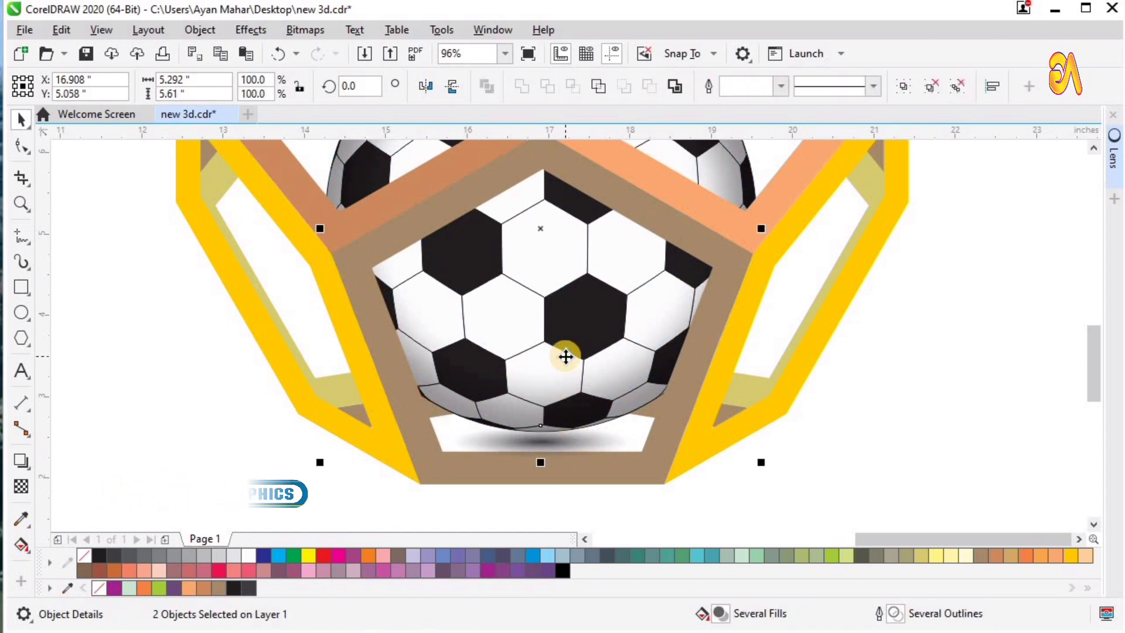
pyautogui.press('Down')
pyautogui.press('Down')
pyautogui.press('Down')
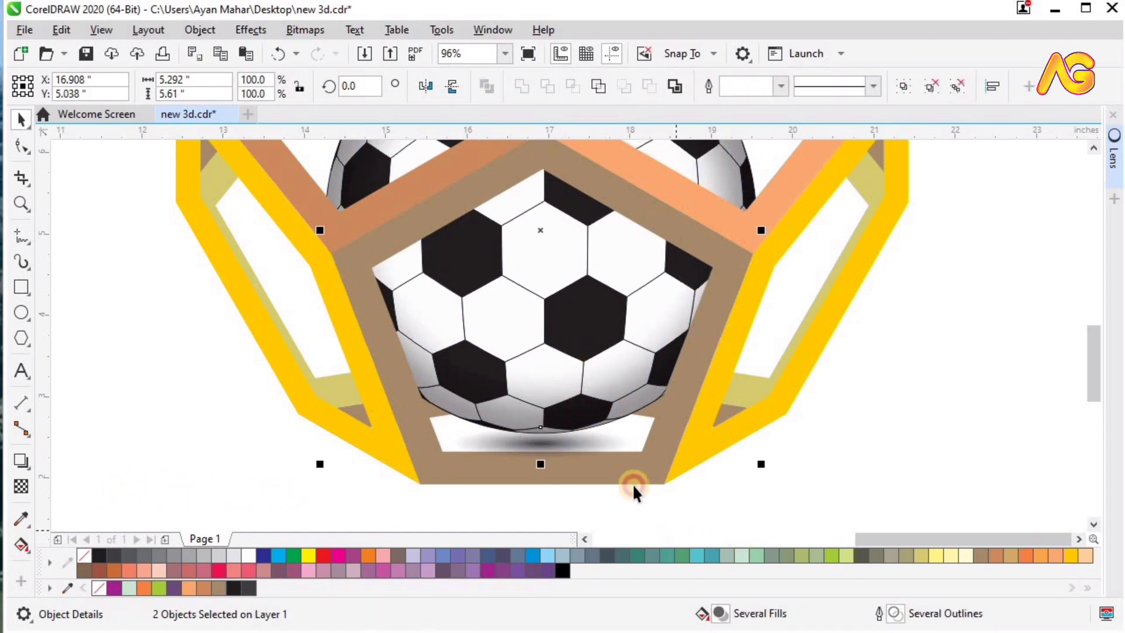
pyautogui.click(633, 487)
pyautogui.click(604, 468)
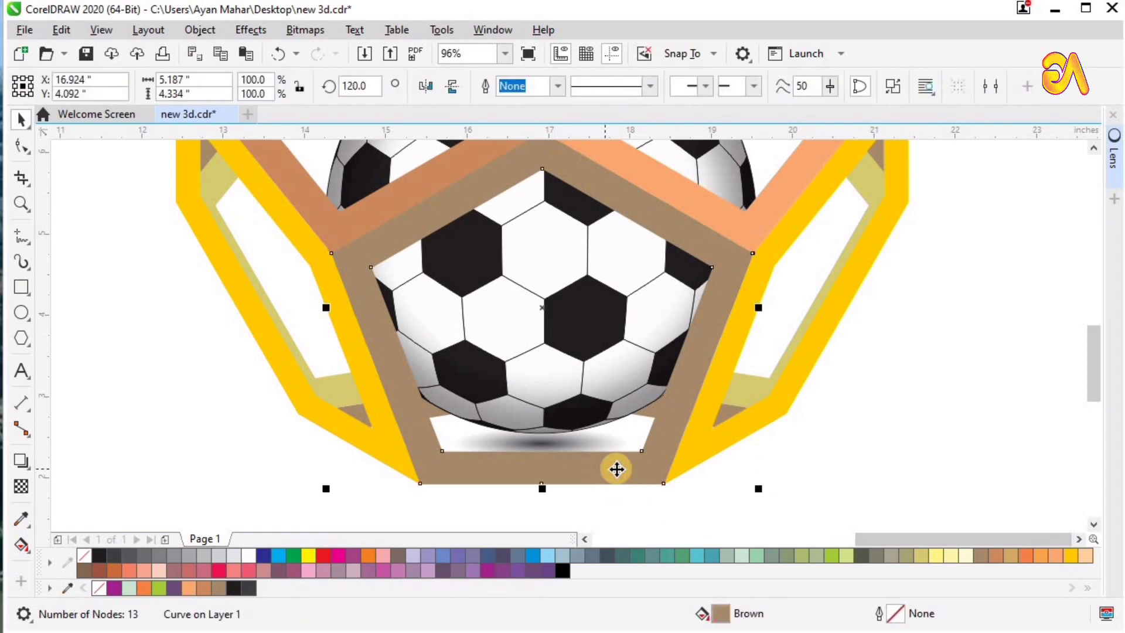
pyautogui.click(915, 405)
pyautogui.press('F3')
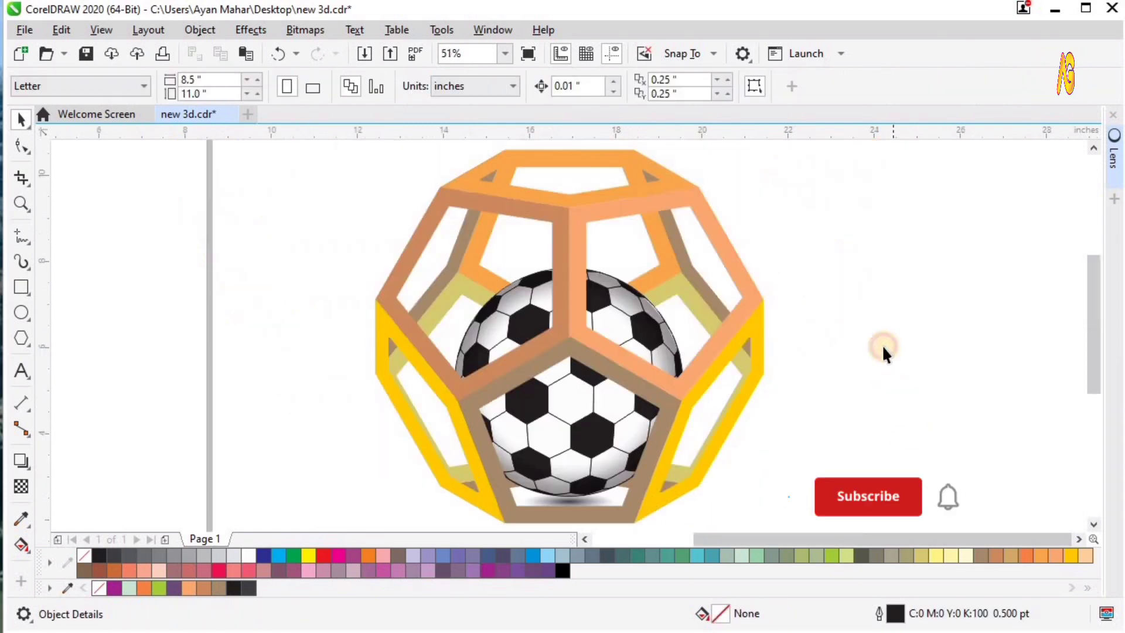